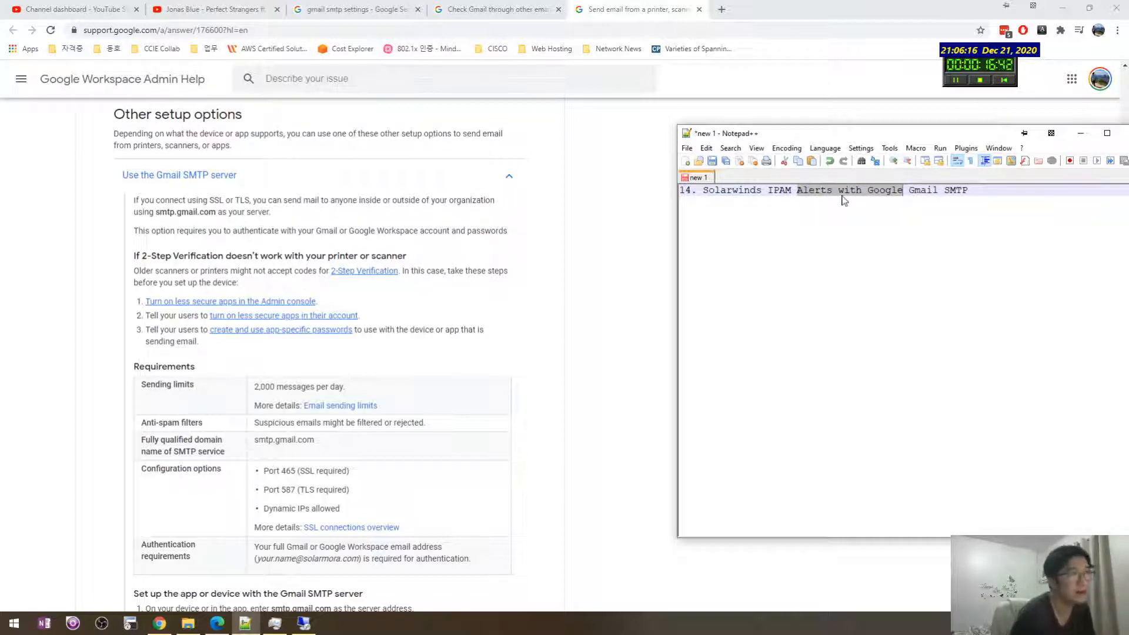
# Step: Add an empty line below the SolarWinds IPAM Alerts title, then return to the Gmail SMTP help page
pyautogui.click(842, 191)
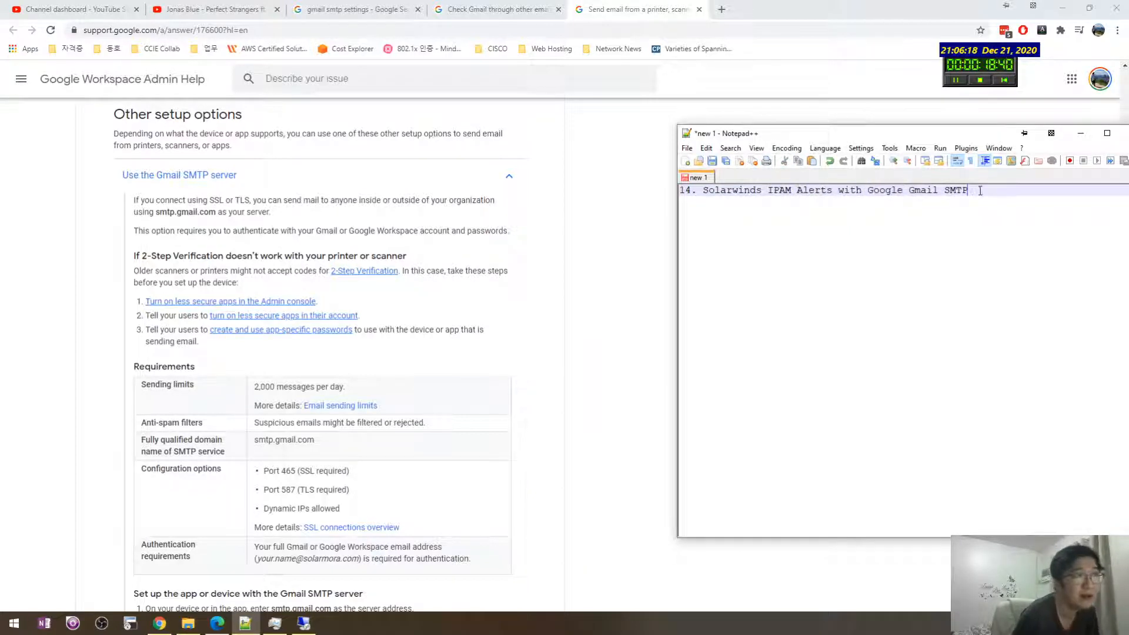
pyautogui.moveTo(979, 190); pyautogui.dragTo(668, 171)
pyautogui.click(889, 209)
pyautogui.press('Return')
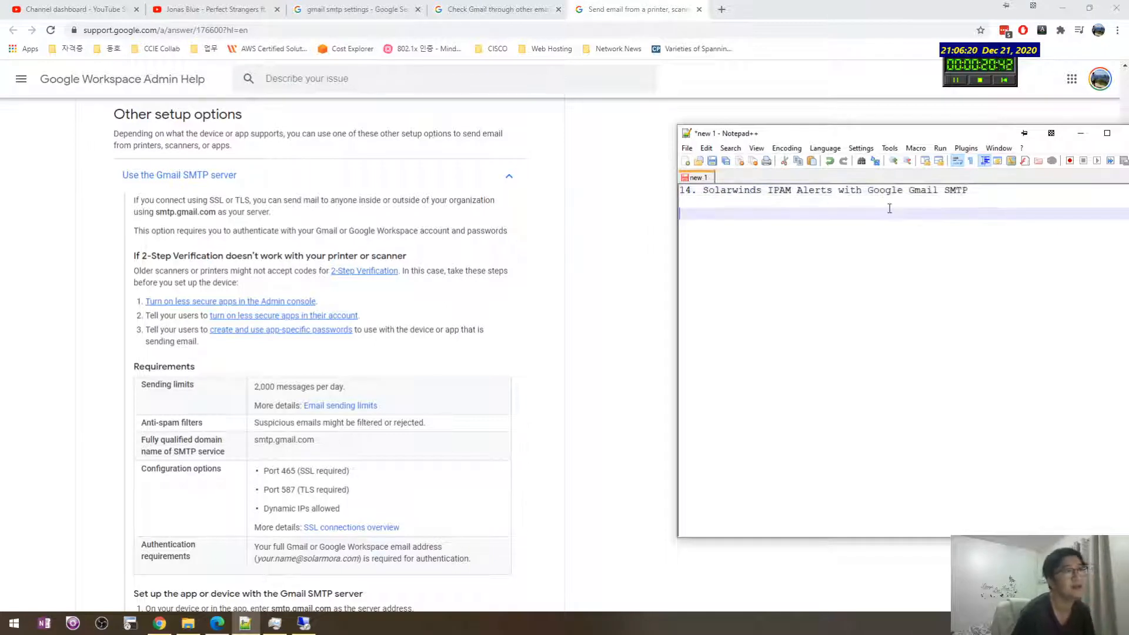
pyautogui.click(580, 361)
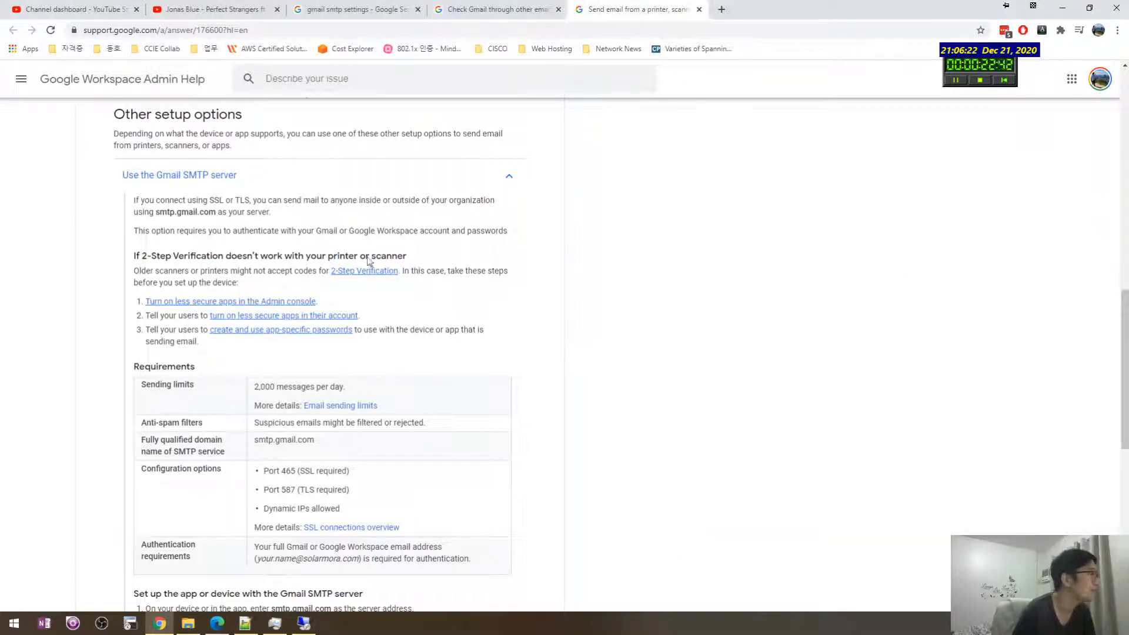
# Step: Look over the Gmail SMTP requirements, then switch to the remote Outlook inbox
pyautogui.scroll(1, 368, 262)
pyautogui.scroll(-1, 360, 275)
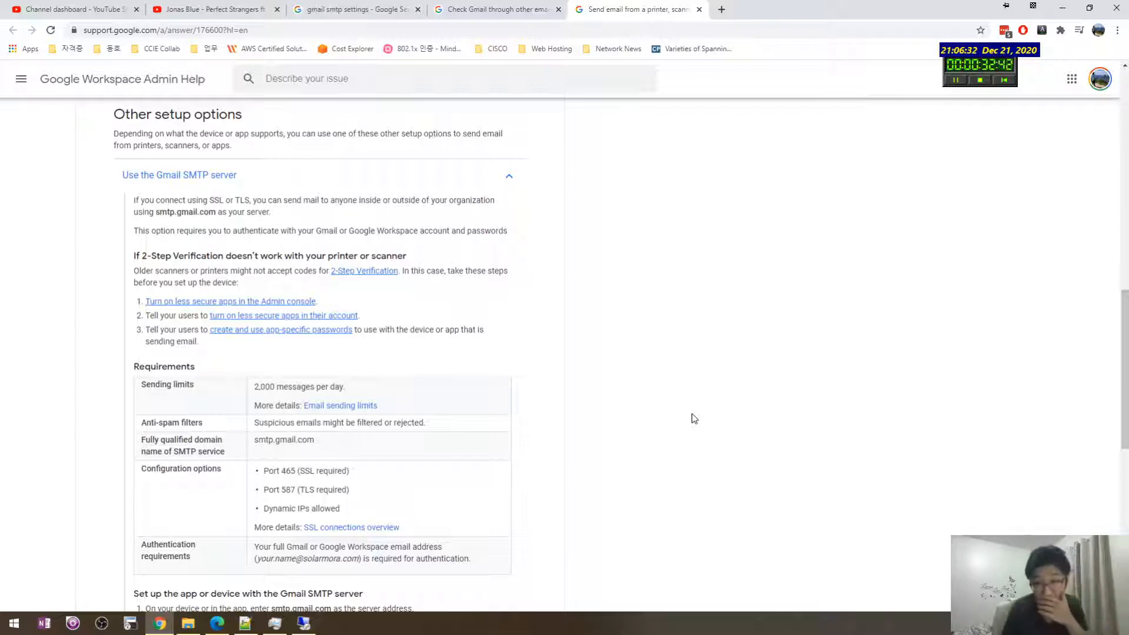
pyautogui.hotkey('alt', 'Tab')
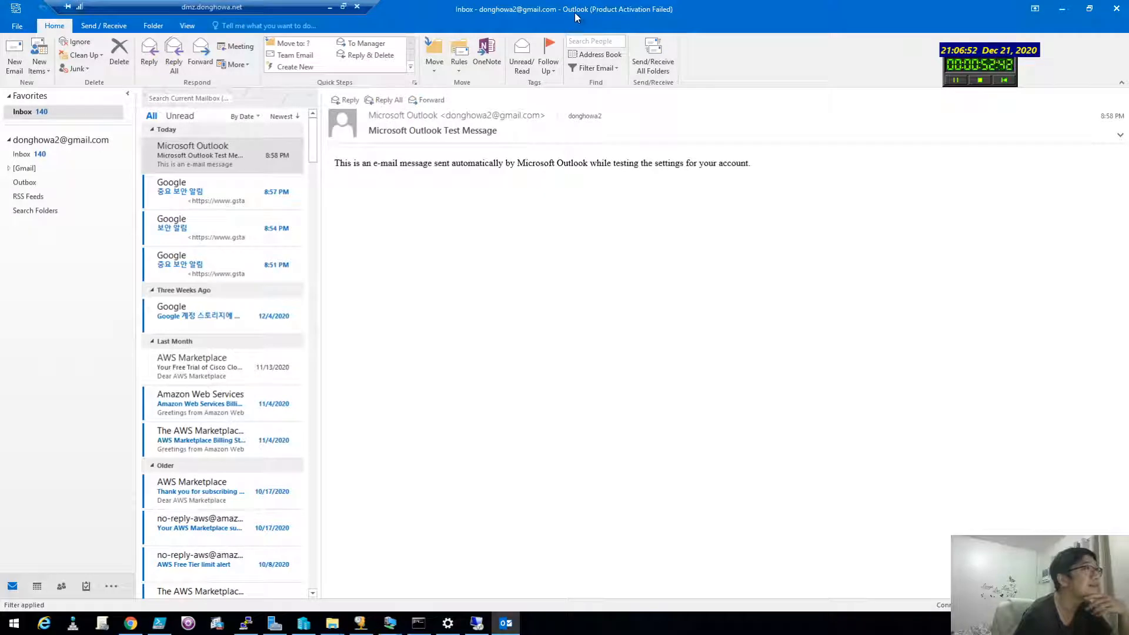
# Step: Review the Outlook test message body, then go to the SolarWinds login page in Chrome
pyautogui.moveTo(462, 161); pyautogui.dragTo(572, 170)
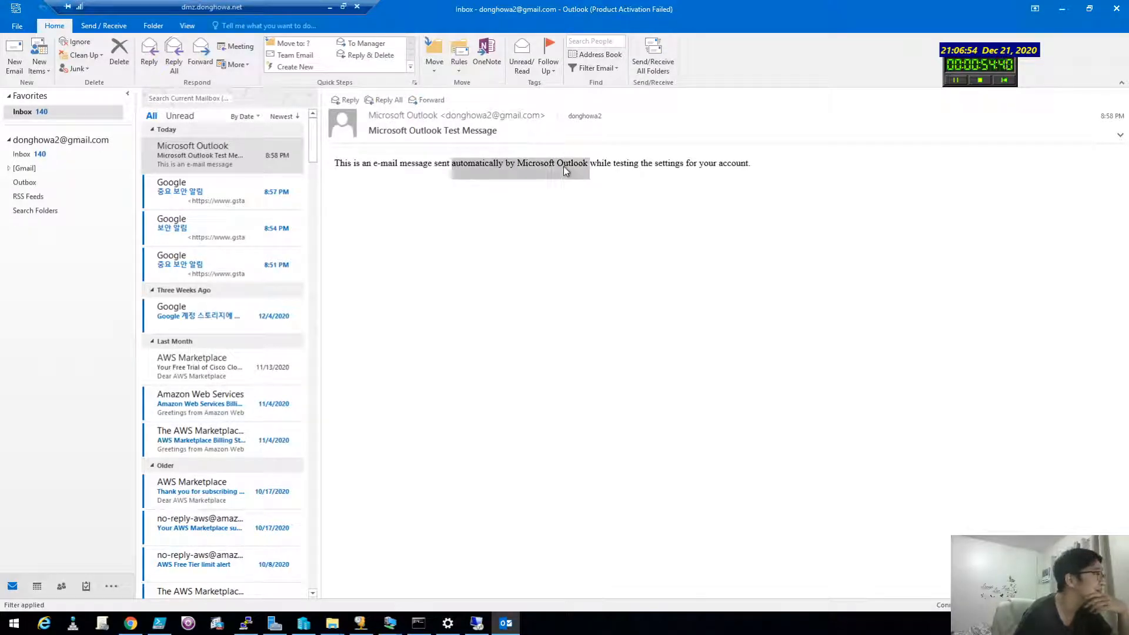
pyautogui.click(565, 169)
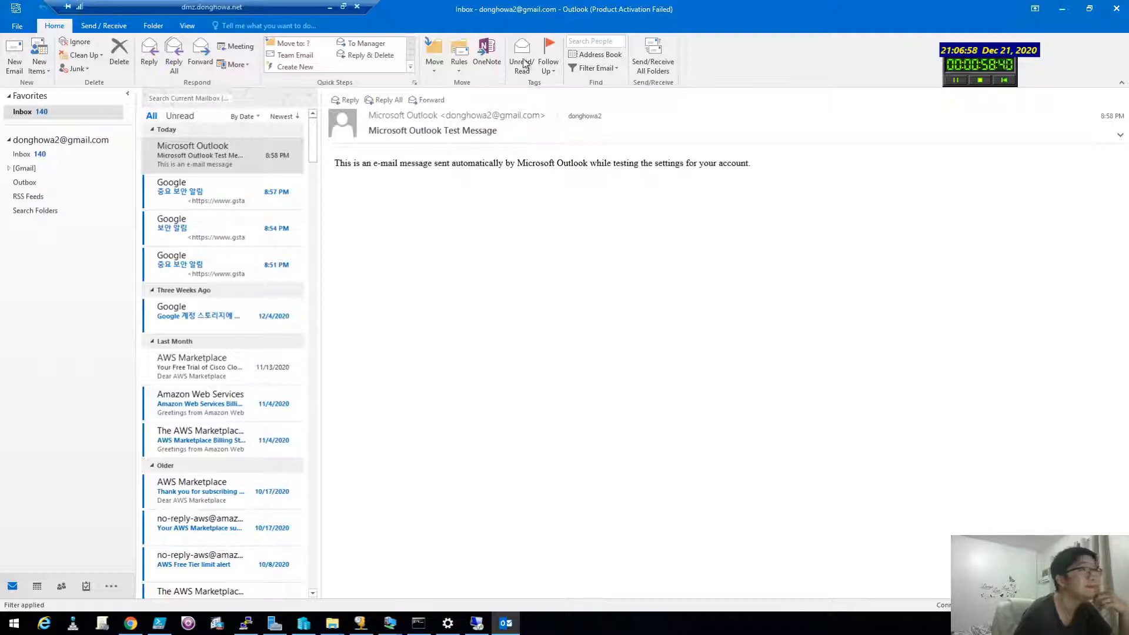
pyautogui.click(131, 622)
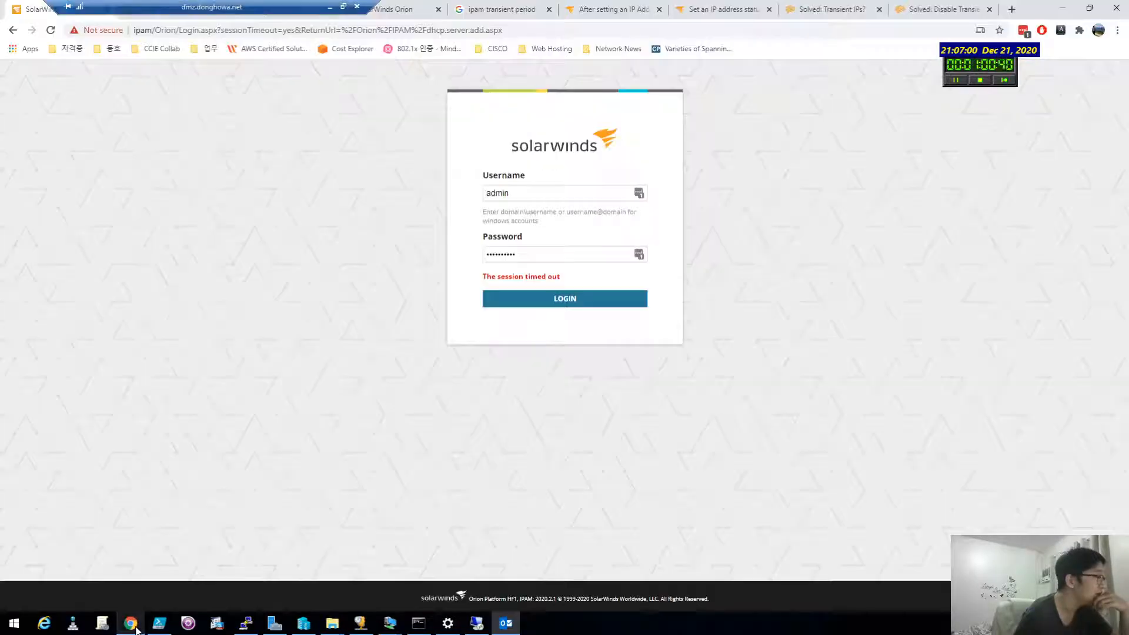
# Step: Re-enter the password and log back in to SolarWinds Orion
pyautogui.moveTo(531, 259); pyautogui.dragTo(394, 269)
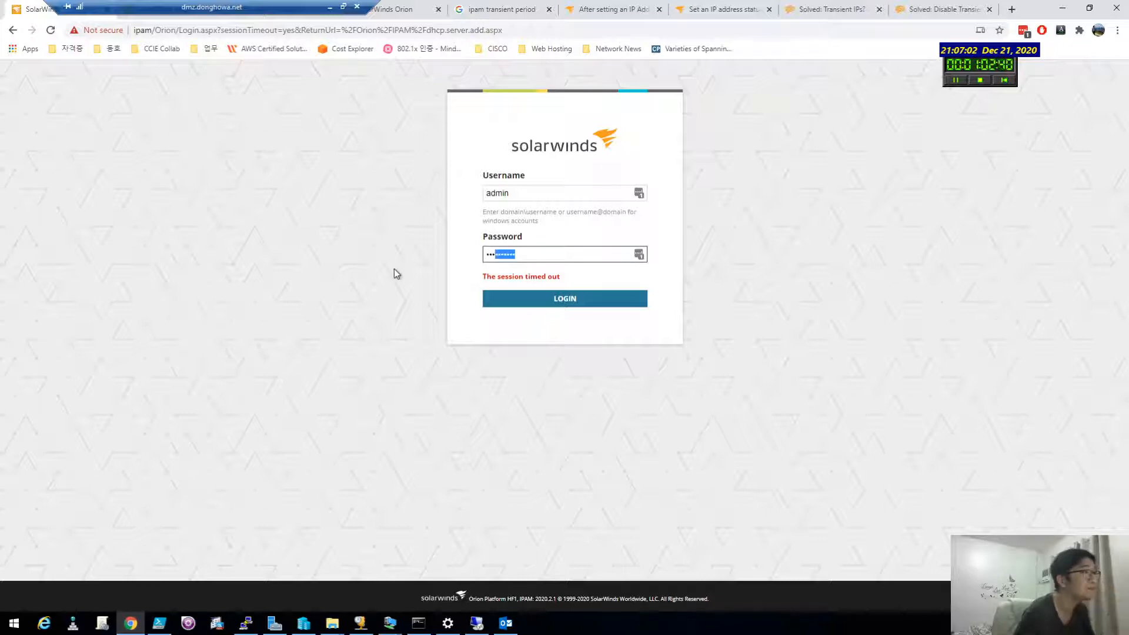
pyautogui.write('••••••••')
pyautogui.write('**')
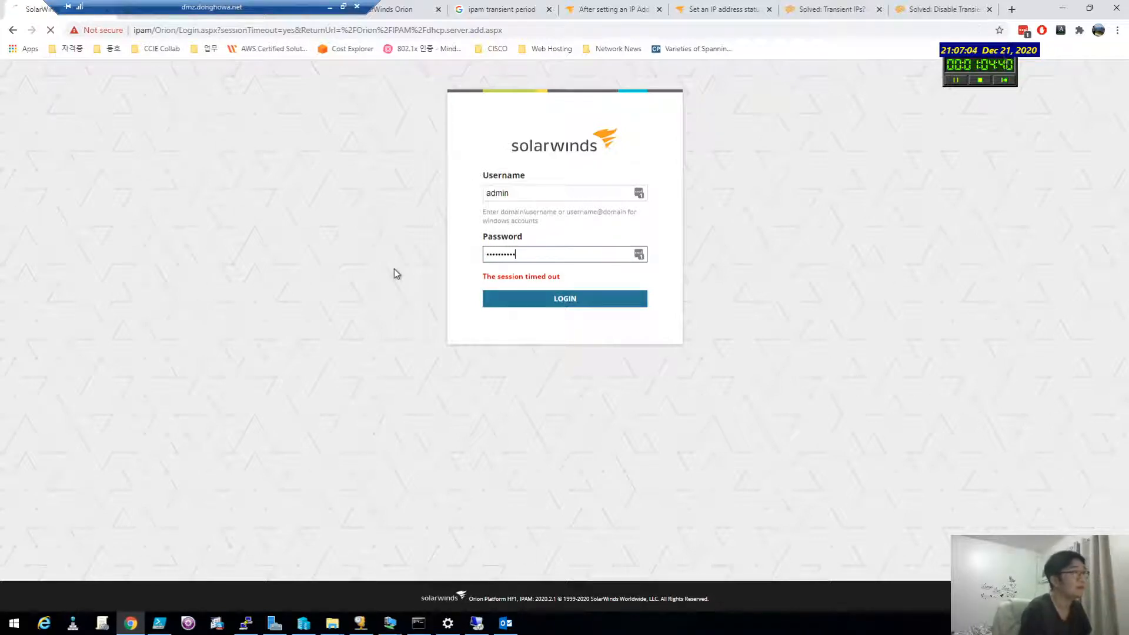
pyautogui.press('Return')
pyautogui.moveTo(263, 5); pyautogui.dragTo(702, 6)
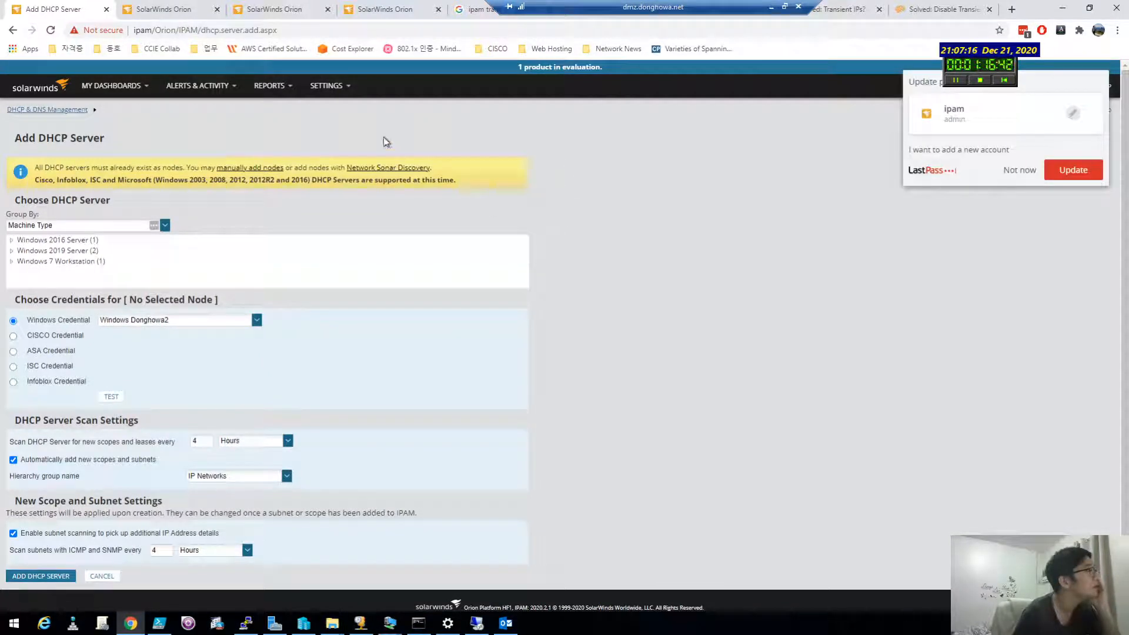
# Step: Expand the Windows 2016 Server and Windows 2019 Server groups in the DHCP server tree
pyautogui.click(11, 240)
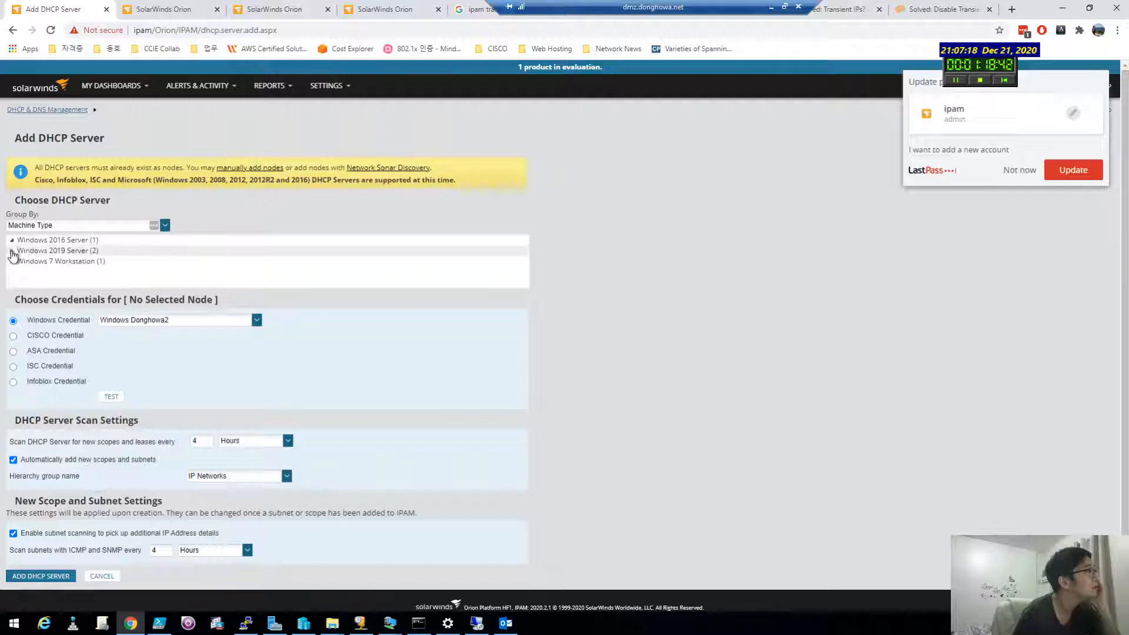
pyautogui.click(12, 262)
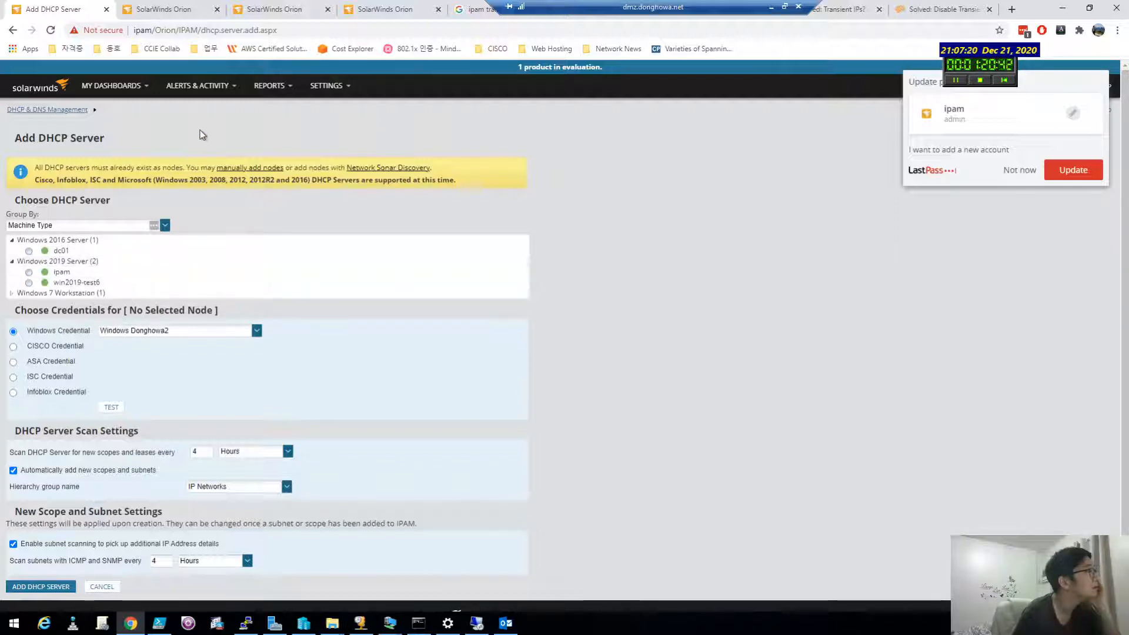
pyautogui.moveTo(327, 86)
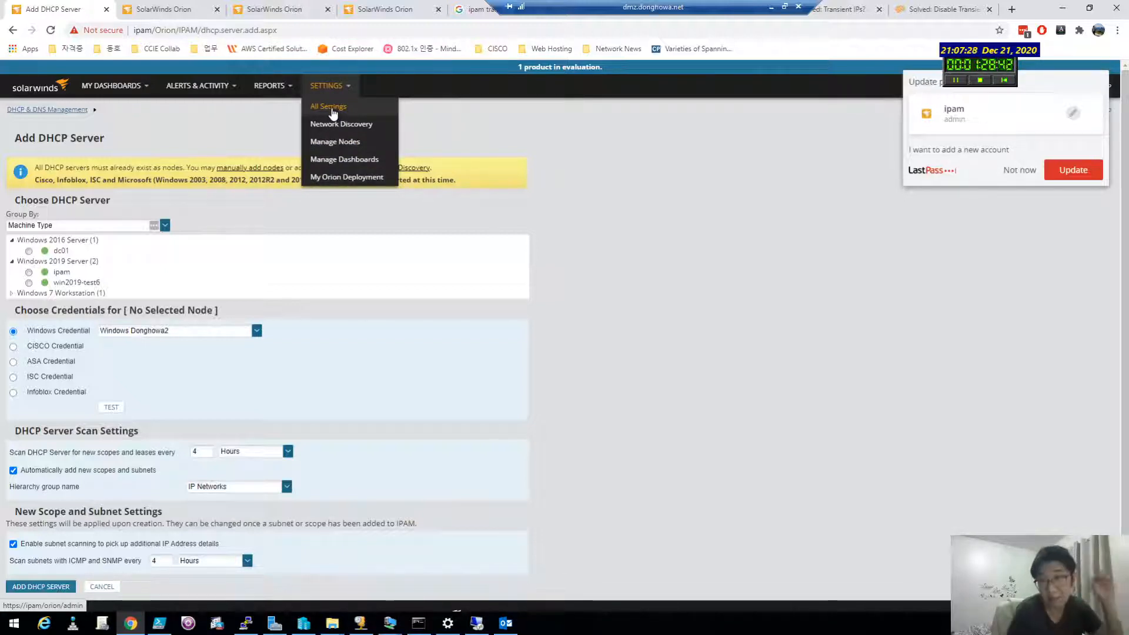
# Step: Open Settings > All Settings, then bring up the Notepad++ note with the caret on line 2
pyautogui.click(333, 112)
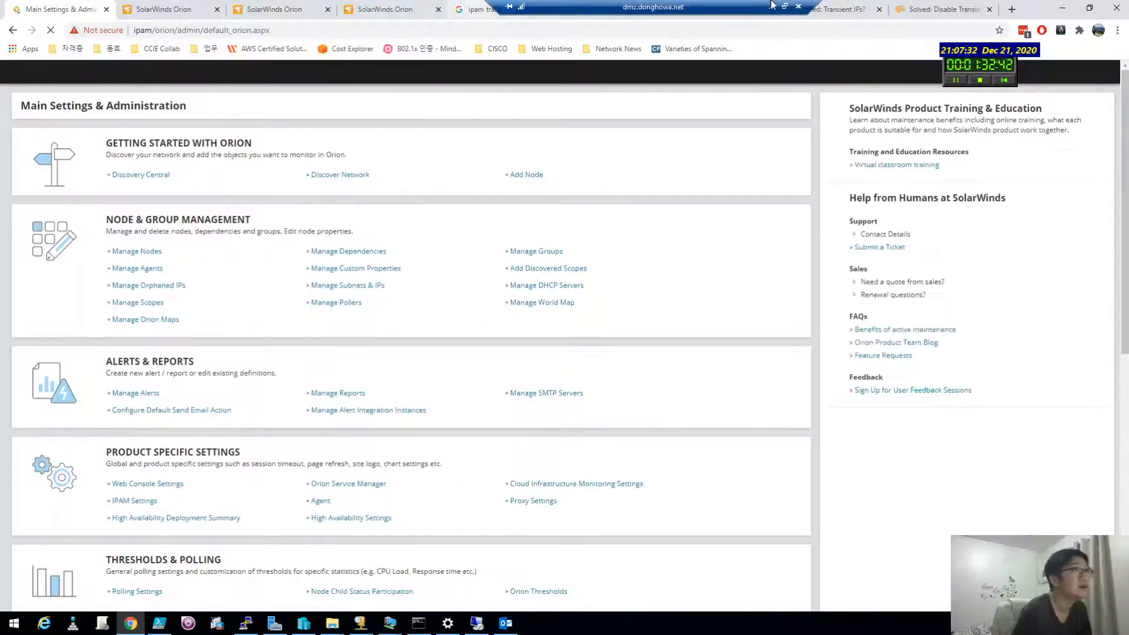
pyautogui.click(785, 7)
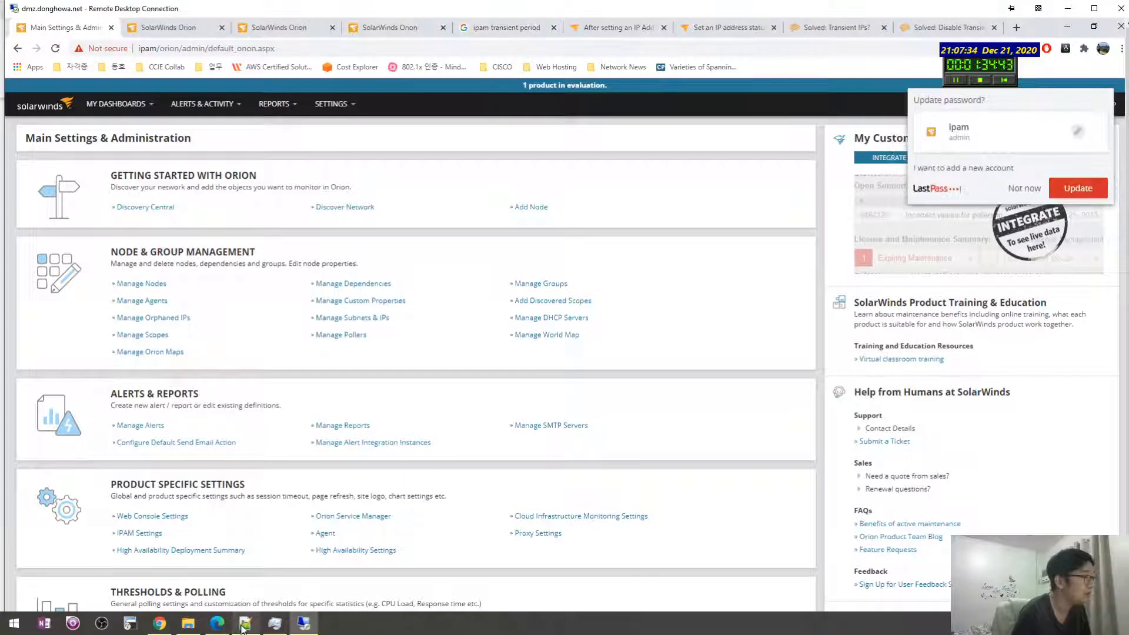
pyautogui.moveTo(246, 628)
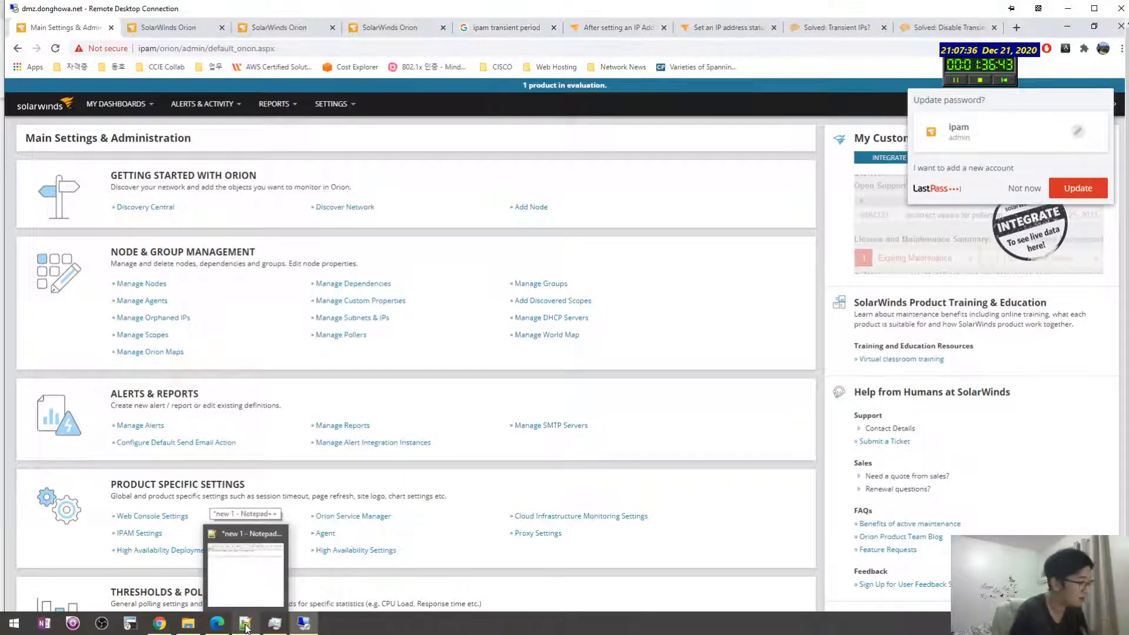
pyautogui.click(246, 628)
pyautogui.click(763, 214)
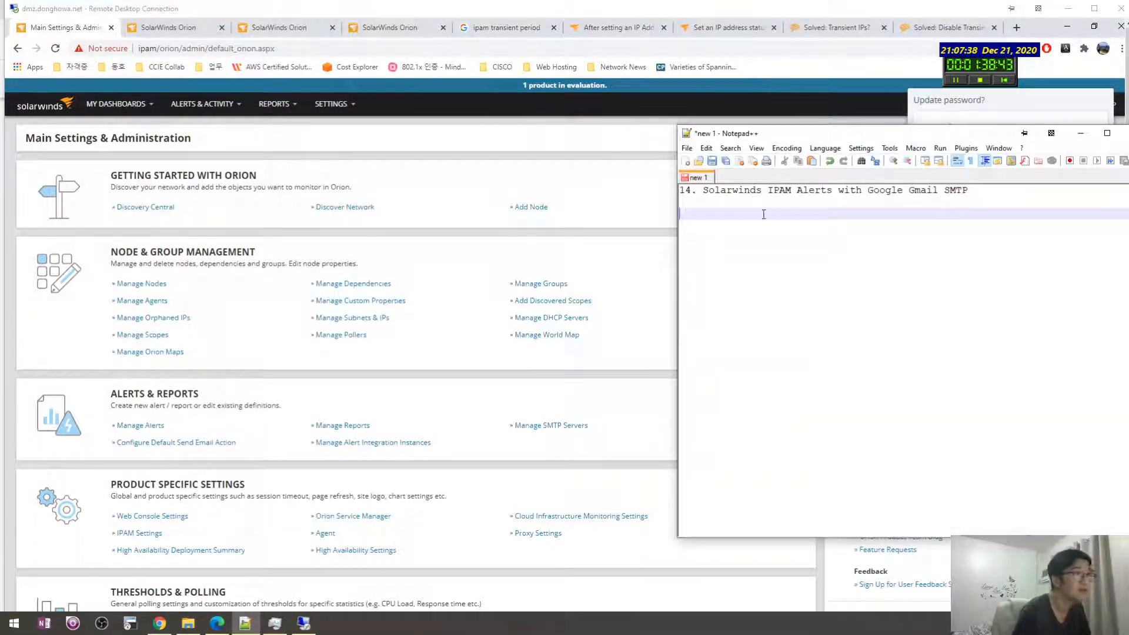
# Step: Write 'you can install DHCP service in IPAM server' on line 2, fixing the typos
pyautogui.write('You')
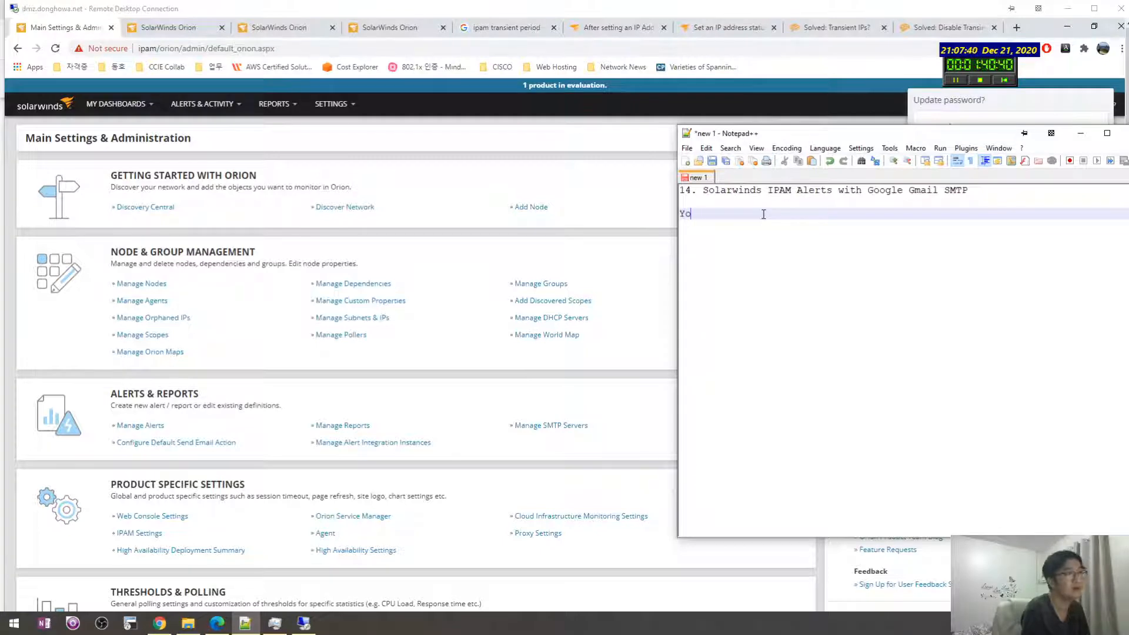
pyautogui.press('BackSpace')
pyautogui.press('BackSpace')
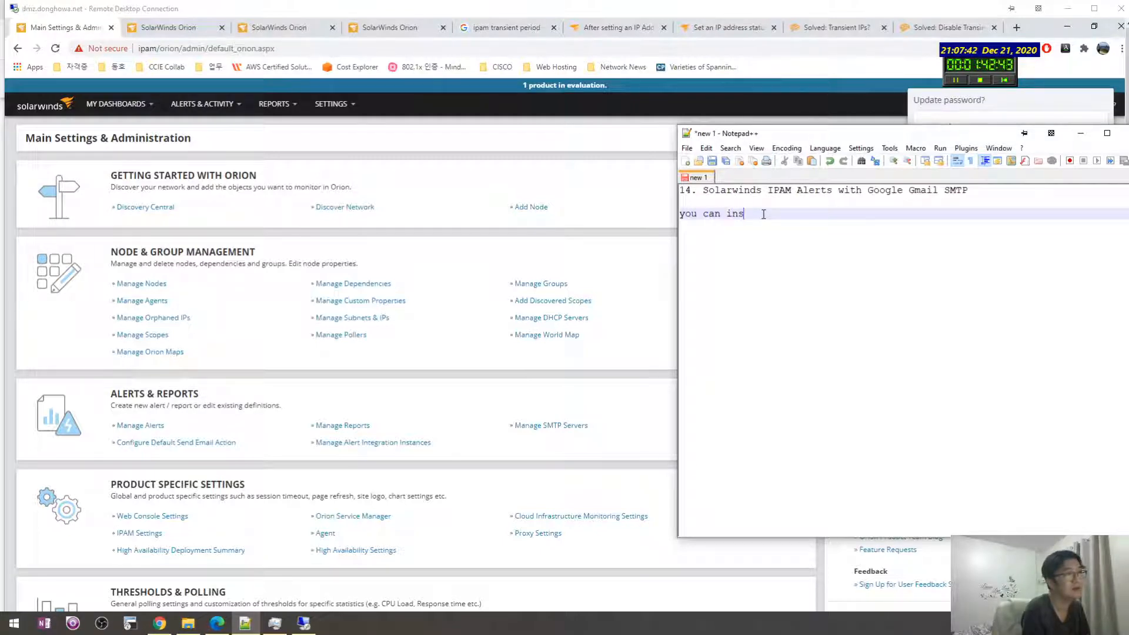
pyautogui.write('you can install DHCP service in IO')
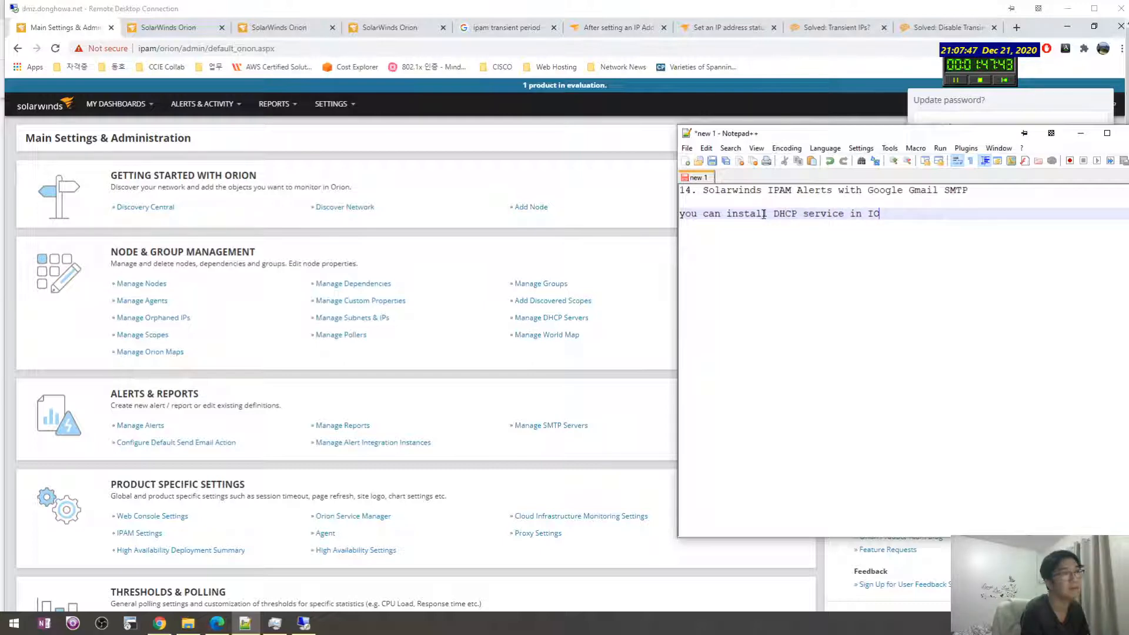
pyautogui.press('BackSpace')
pyautogui.write('PAM')
pyautogui.press('Return')
pyautogui.press('BackSpace')
pyautogui.write('se')
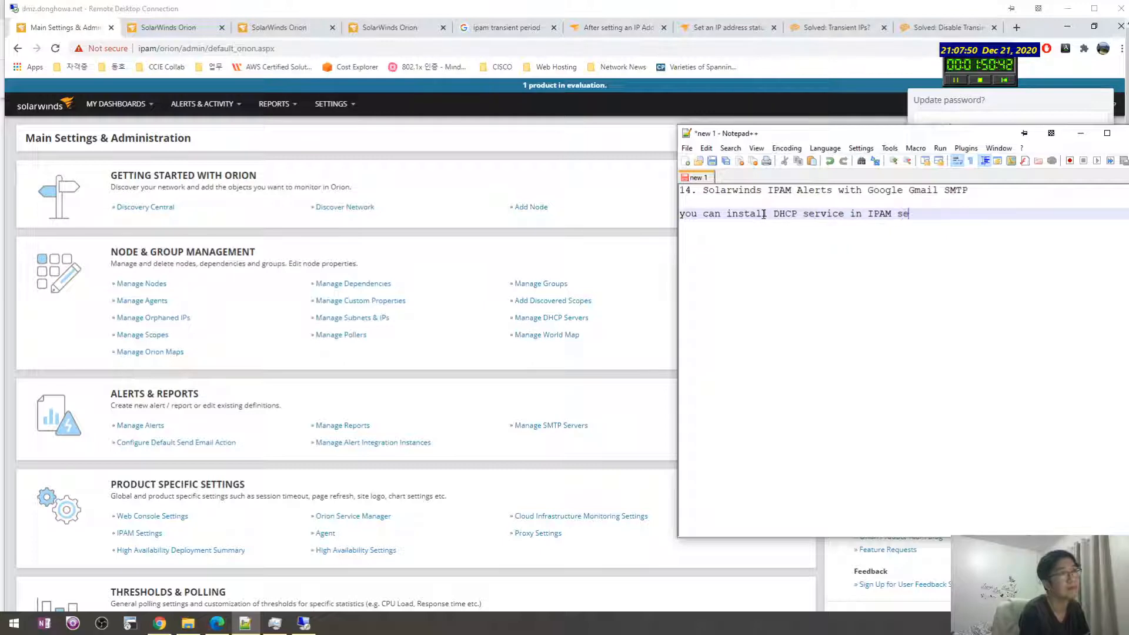
pyautogui.write('rver')
pyautogui.press('Return')
pyautogui.press('BackSpace')
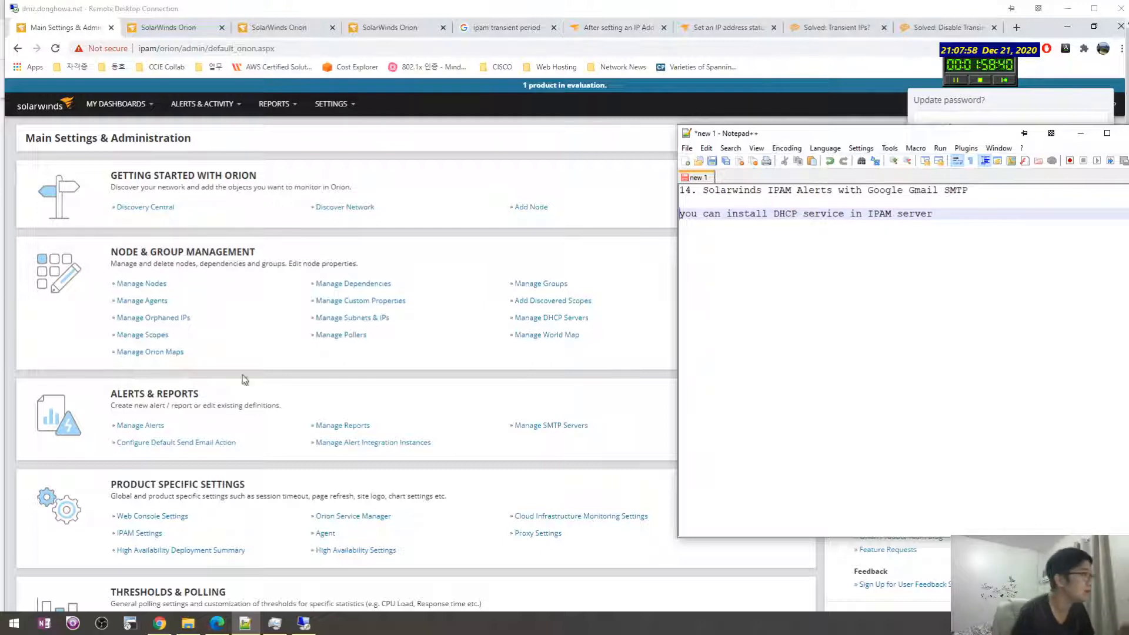
pyautogui.click(229, 247)
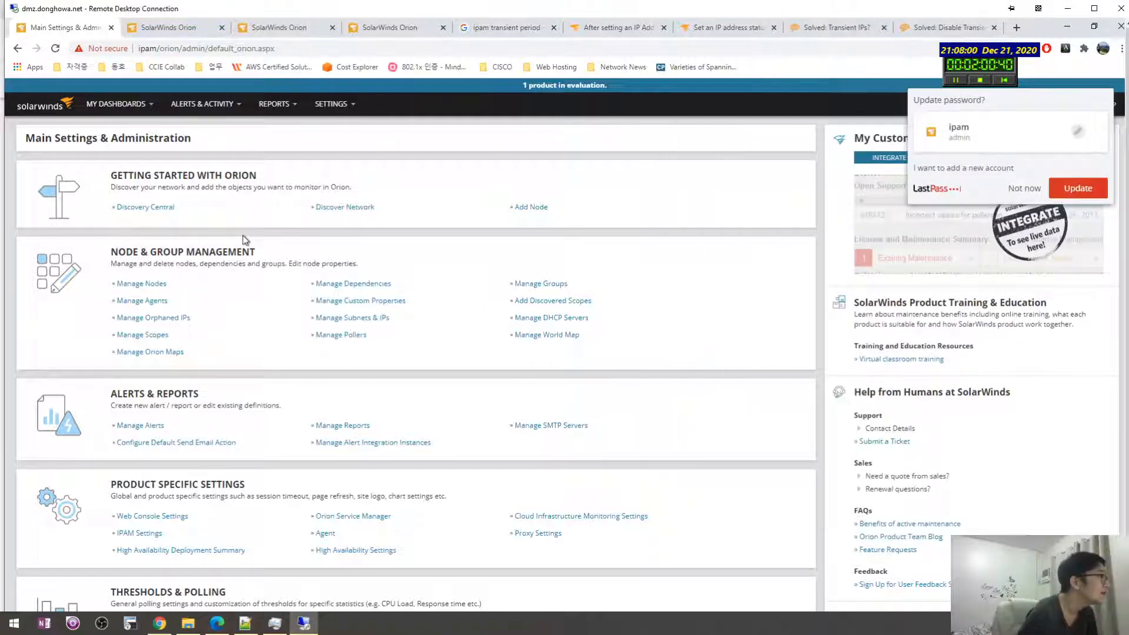
# Step: Search the settings page for 'mail' to find the SMTP server settings
pyautogui.hotkey('ctrl', 'f')
pyautogui.write('notifi')
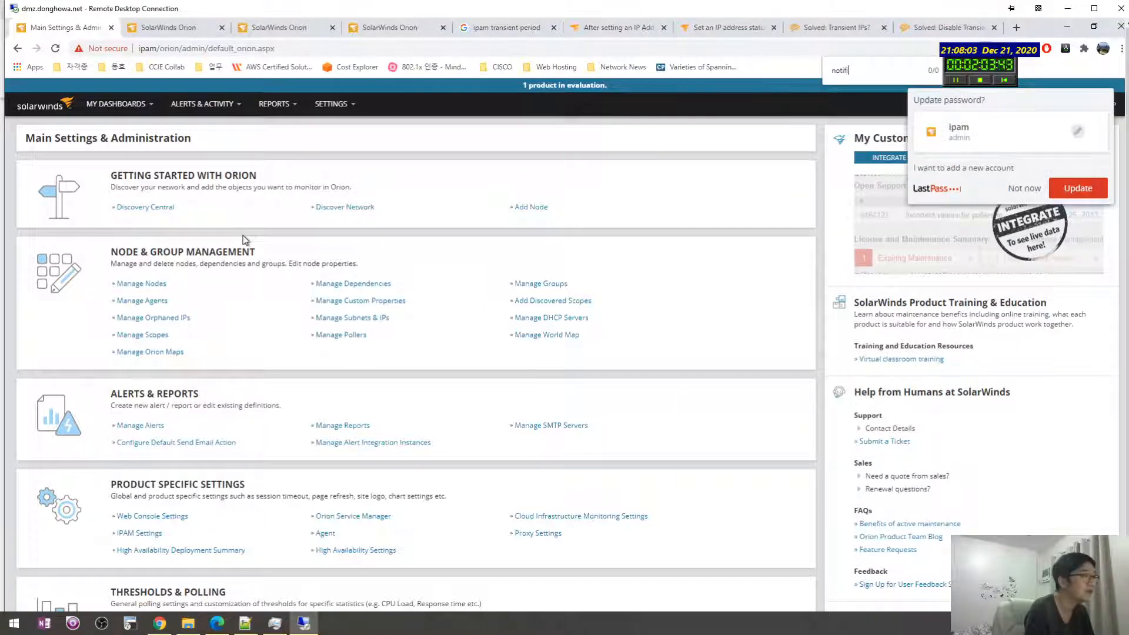
pyautogui.hotkey('ctrl', 'a')
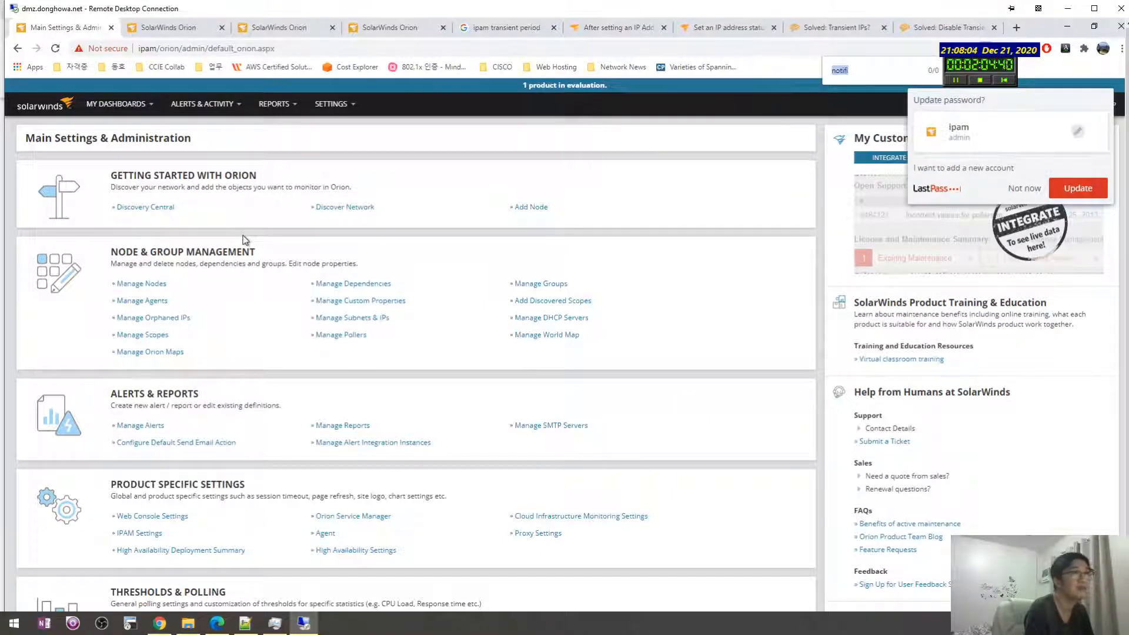
pyautogui.write('mail')
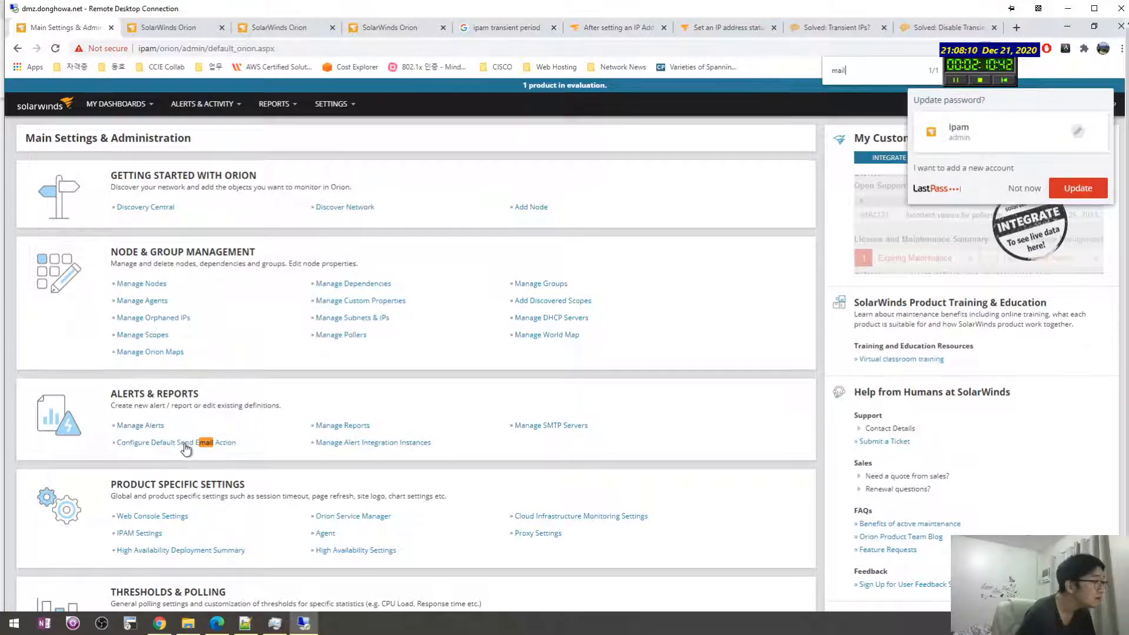
# Step: Open Manage SMTP Servers and start a new Add SMTP Server entry
pyautogui.click(566, 427)
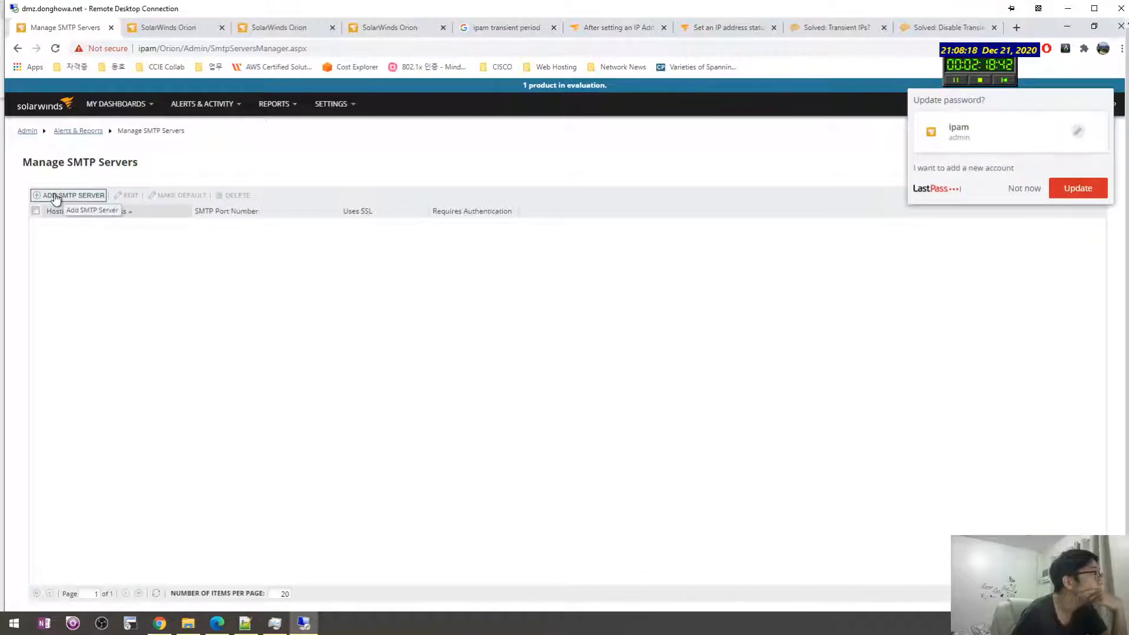
pyautogui.click(89, 196)
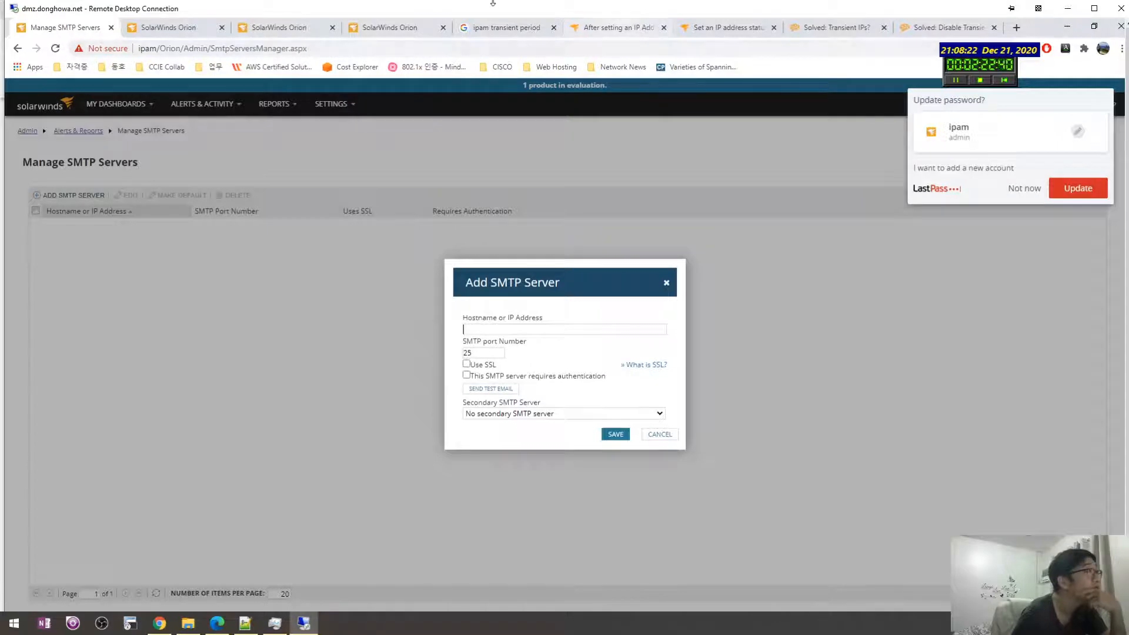
pyautogui.moveTo(491, 8); pyautogui.dragTo(743, 28)
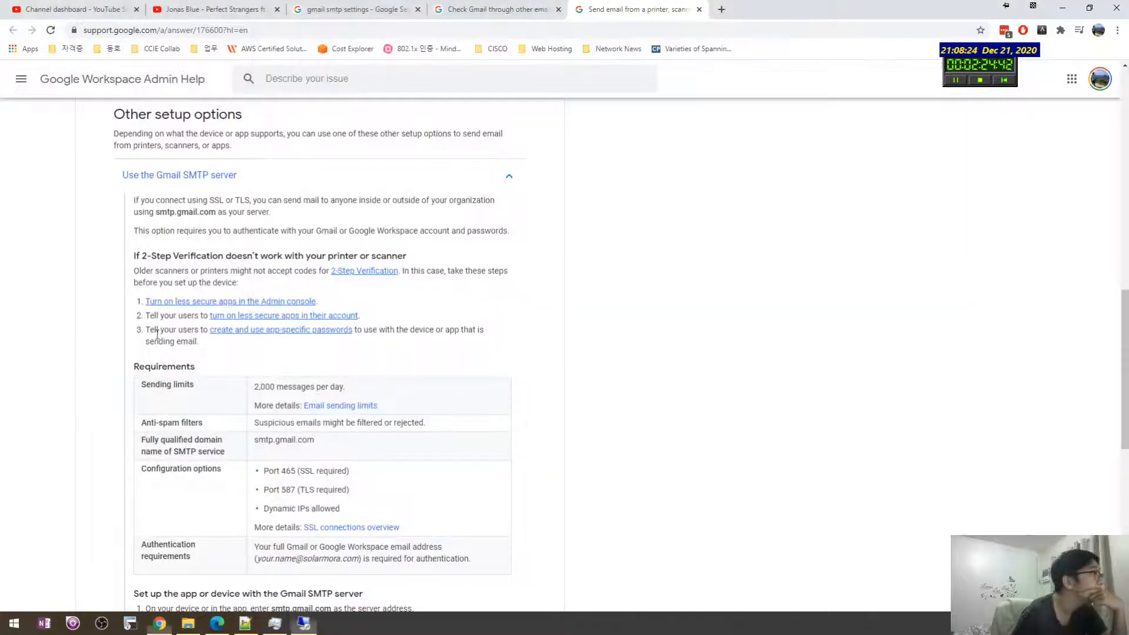
# Step: Copy smtp.gmail.com from the help page and return to the Add SMTP Server dialog
pyautogui.click(108, 375)
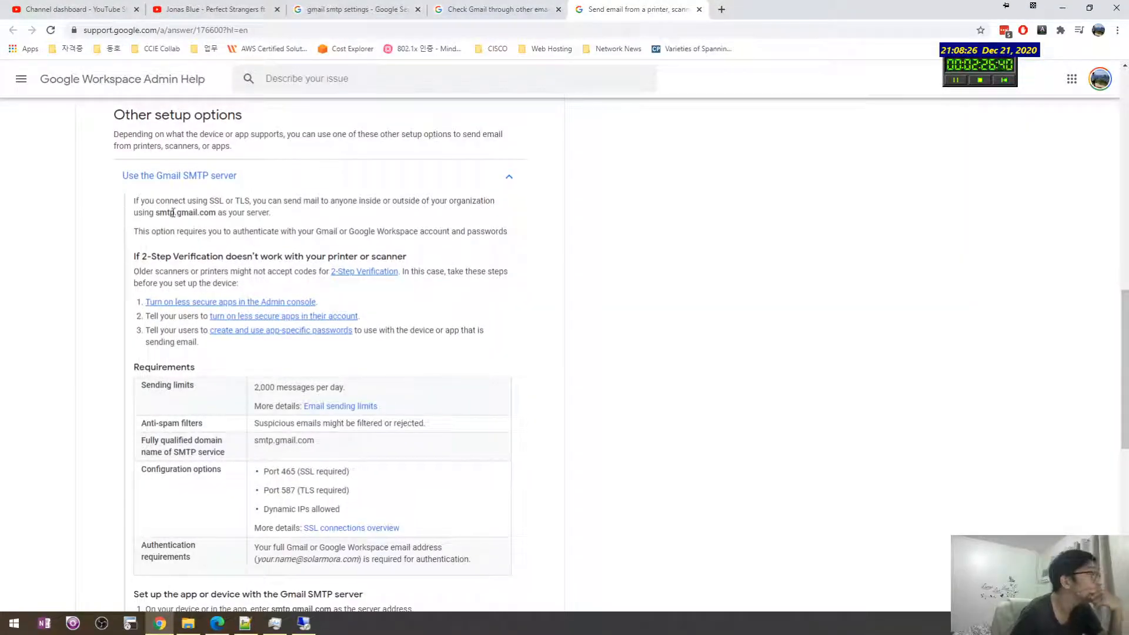
pyautogui.moveTo(157, 213); pyautogui.dragTo(215, 212)
pyautogui.hotkey('ctrl', 'c')
pyautogui.click(103, 258)
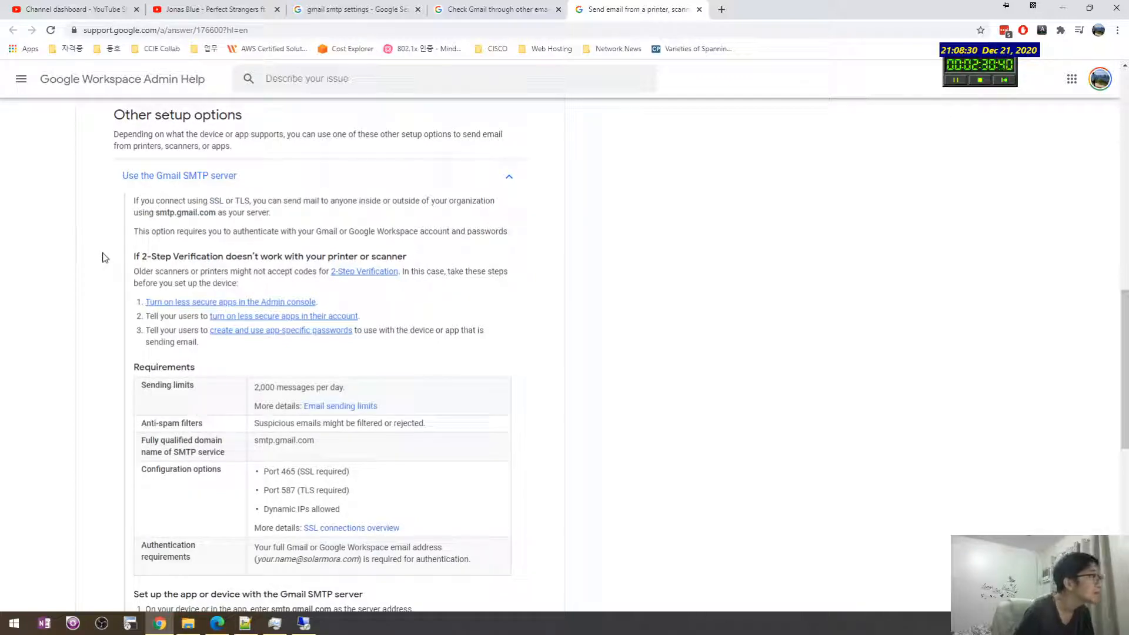
pyautogui.hotkey('alt', 'Tab')
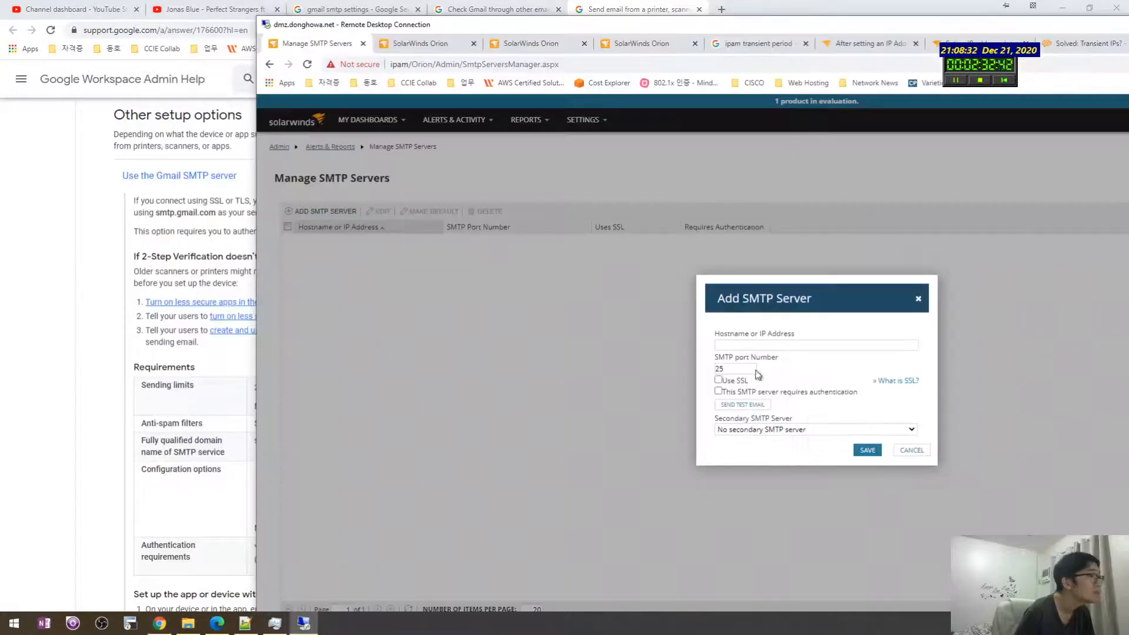
# Step: Paste smtp.gmail.com as the hostname and enable Use SSL (port 465) and authentication
pyautogui.click(756, 345)
pyautogui.hotkey('ctrl', 'v')
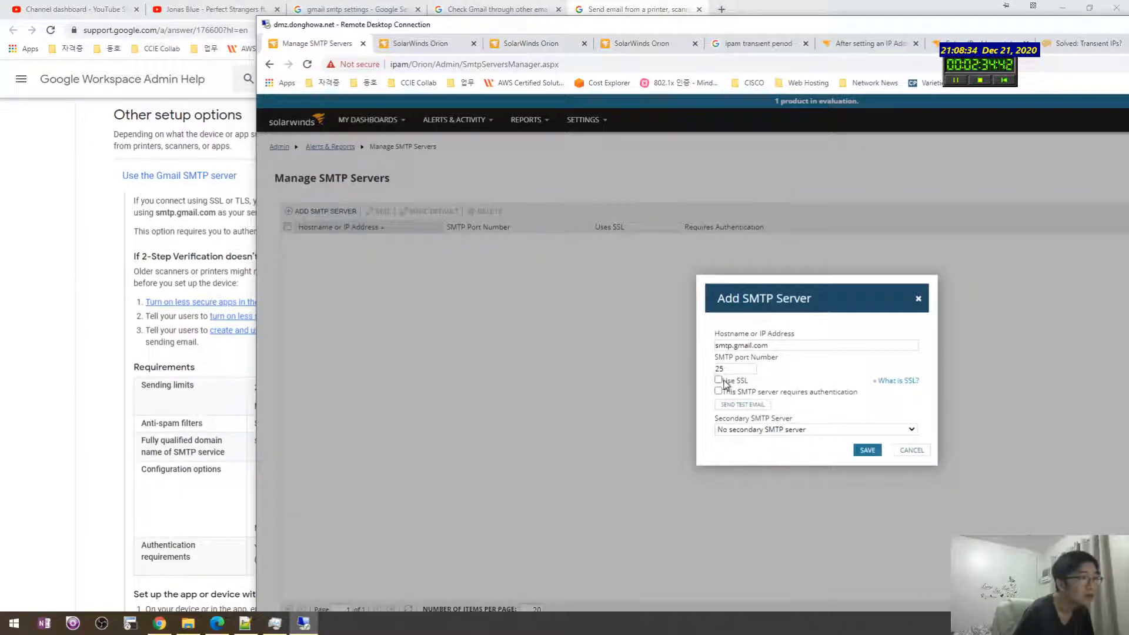
pyautogui.click(718, 379)
pyautogui.click(718, 391)
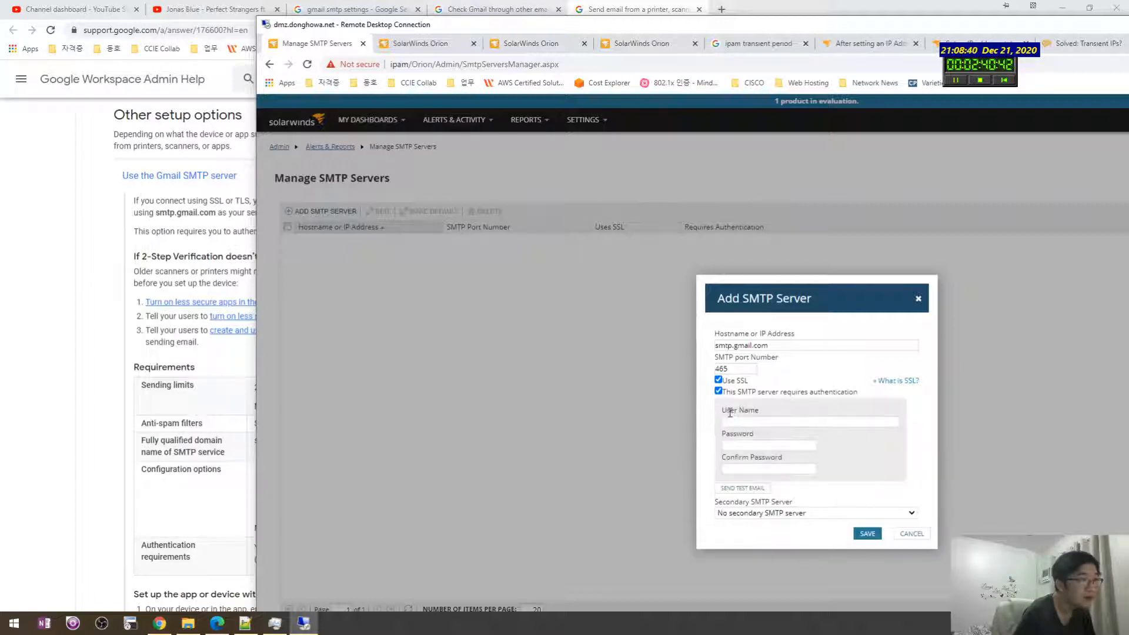
pyautogui.click(85, 317)
pyautogui.scroll(1, 147, 253)
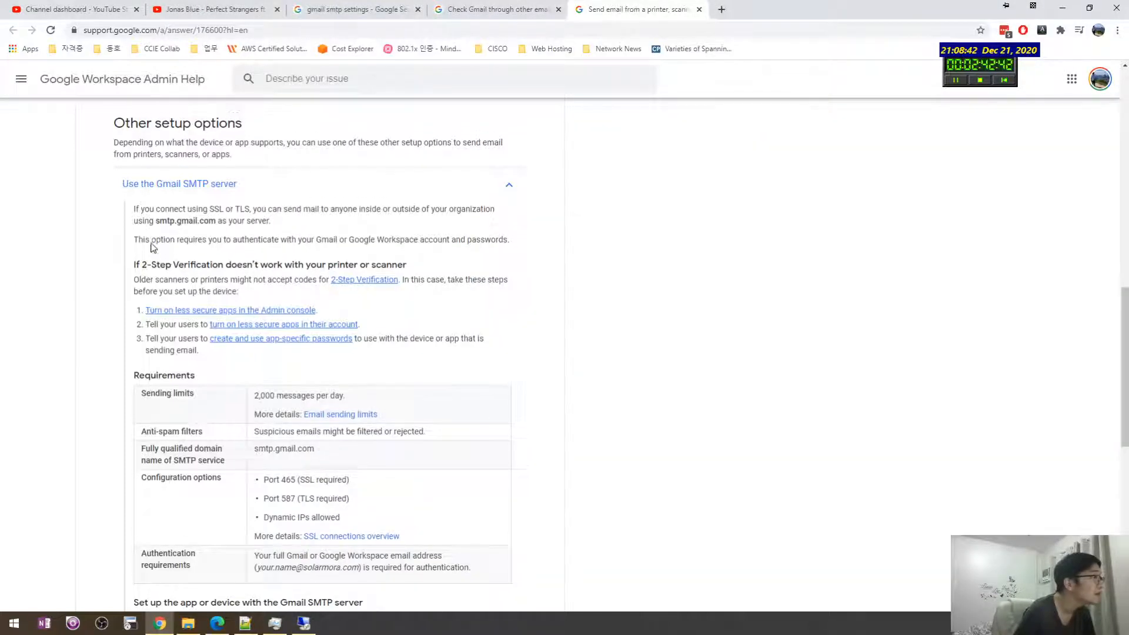
pyautogui.scroll(-1, 134, 257)
pyautogui.hotkey('alt', 'Tab')
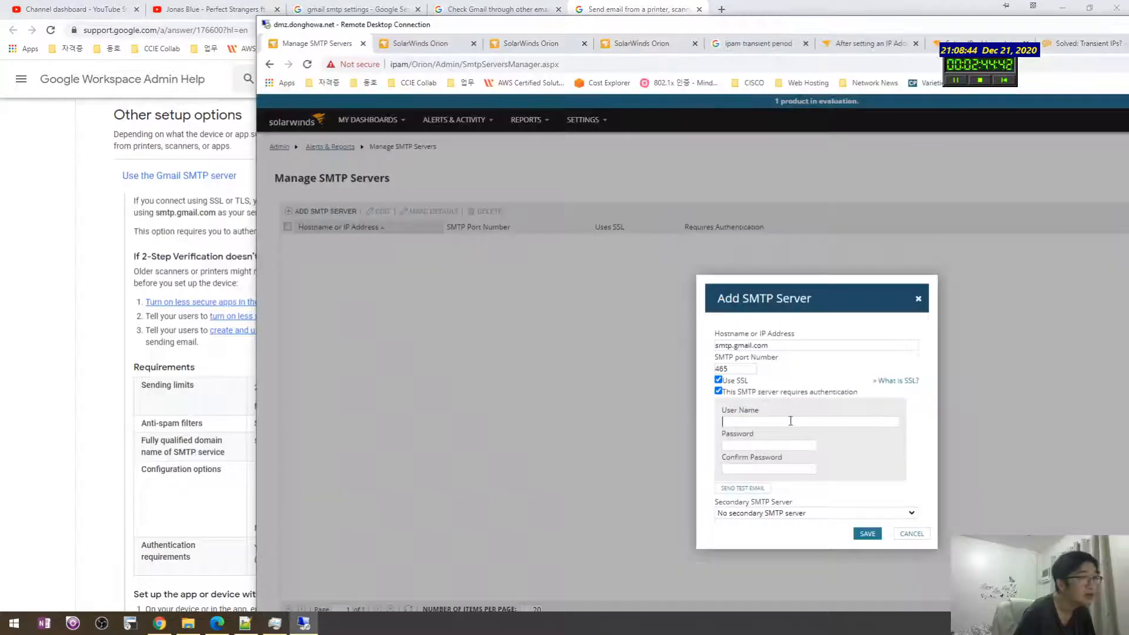
# Step: Enter the Gmail user name, then open the test email settings and enter the recipient's e-mail address
pyautogui.write('wa2')
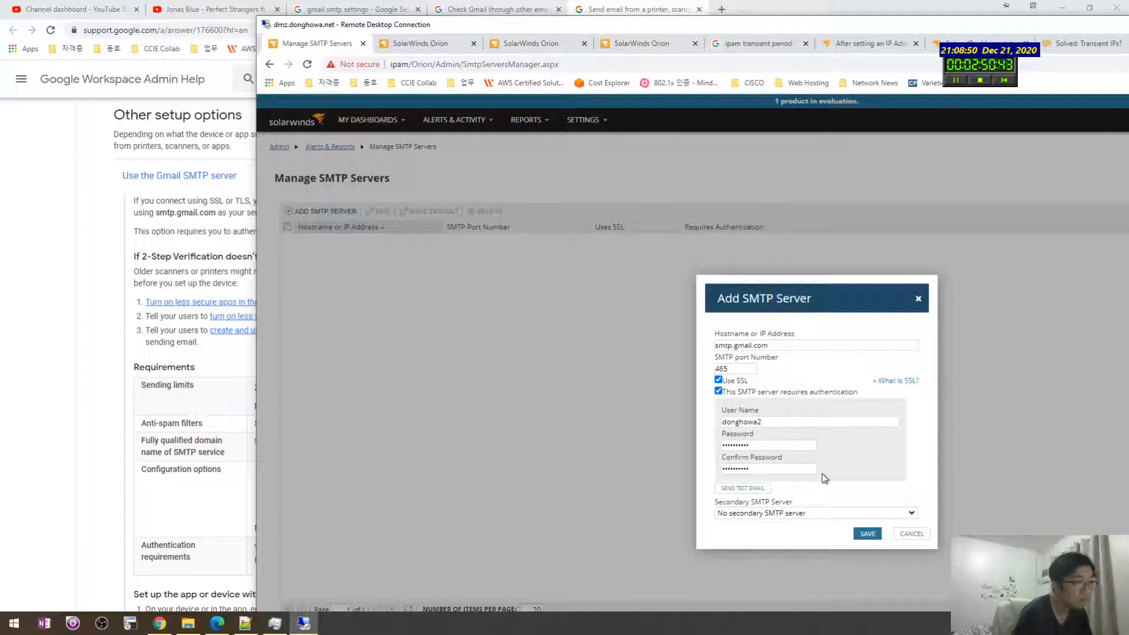
pyautogui.click(758, 492)
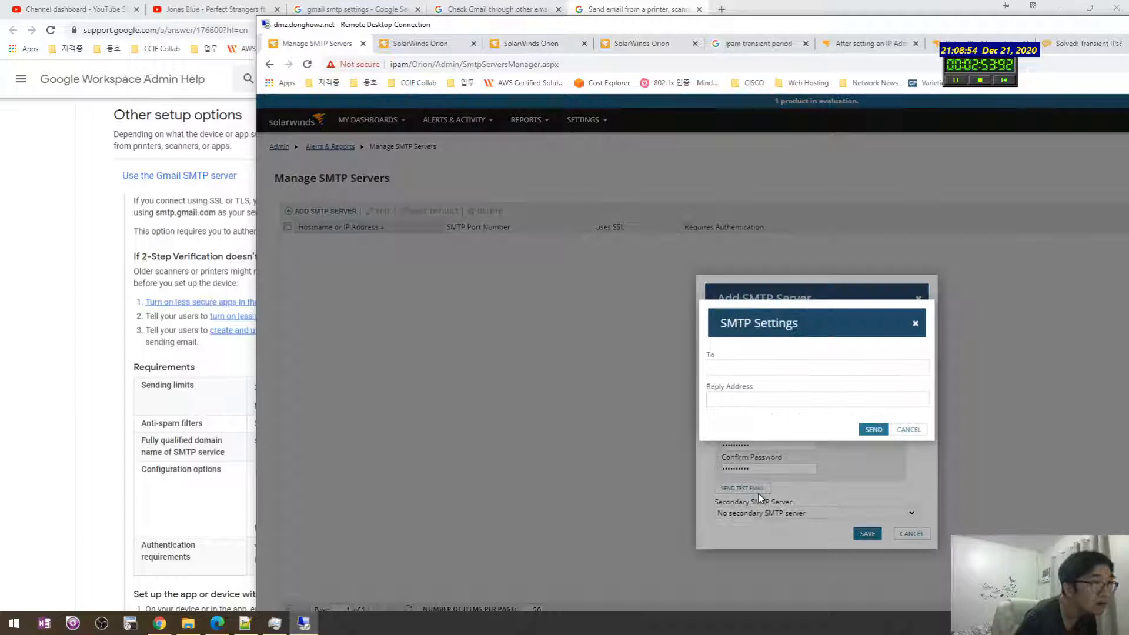
pyautogui.click(775, 365)
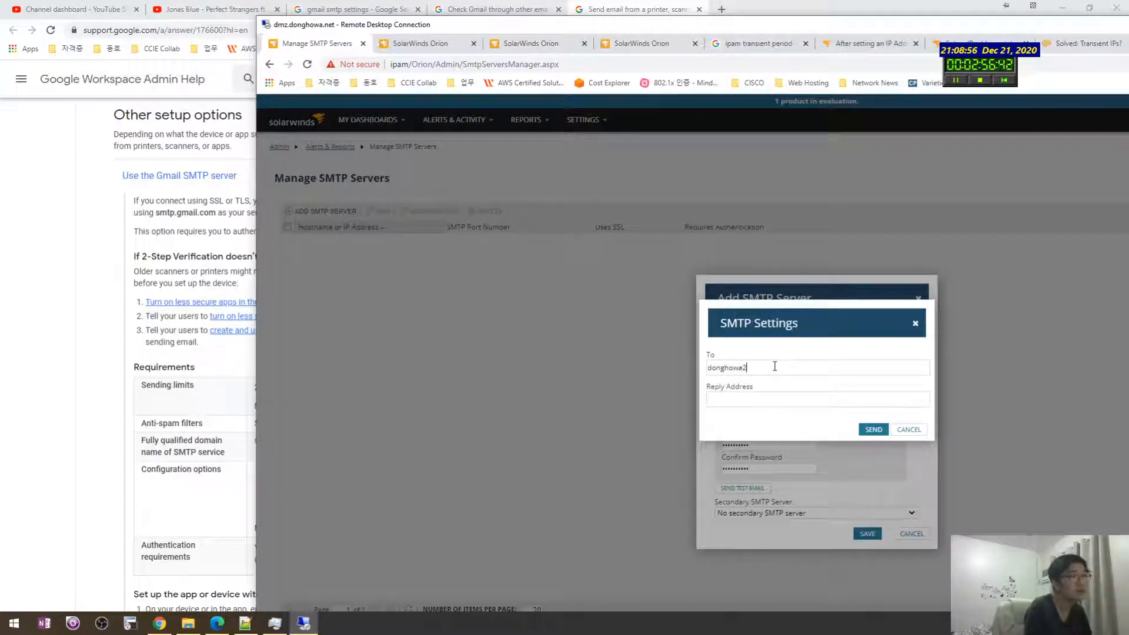
pyautogui.click(787, 401)
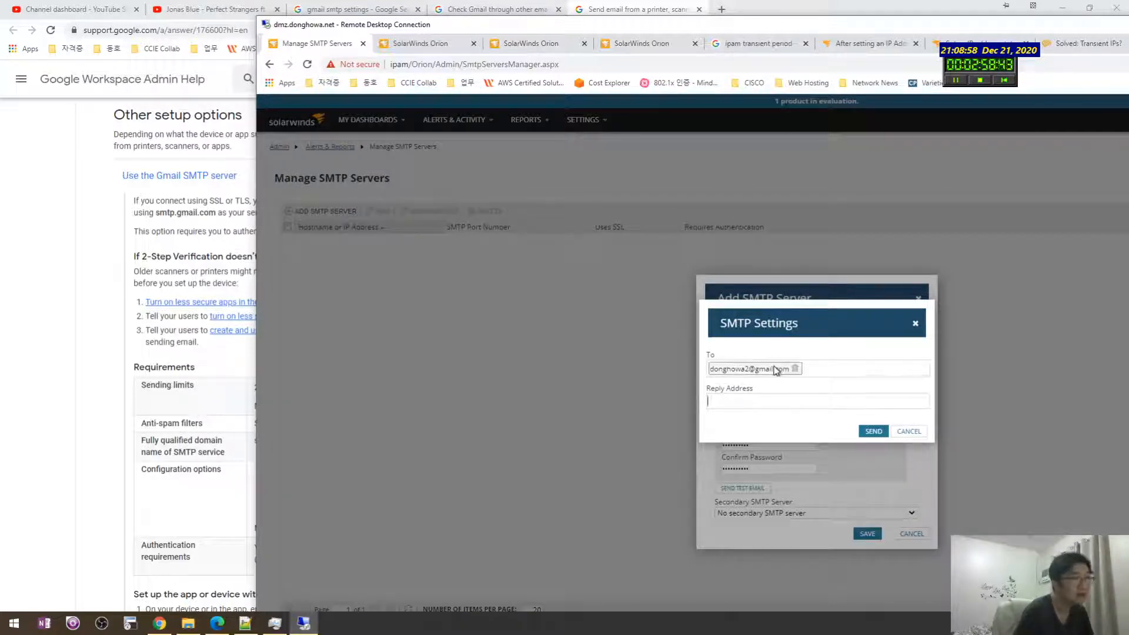
# Step: Copy the recipient e-mail address into the Reply Address field
pyautogui.moveTo(804, 375); pyautogui.dragTo(741, 378)
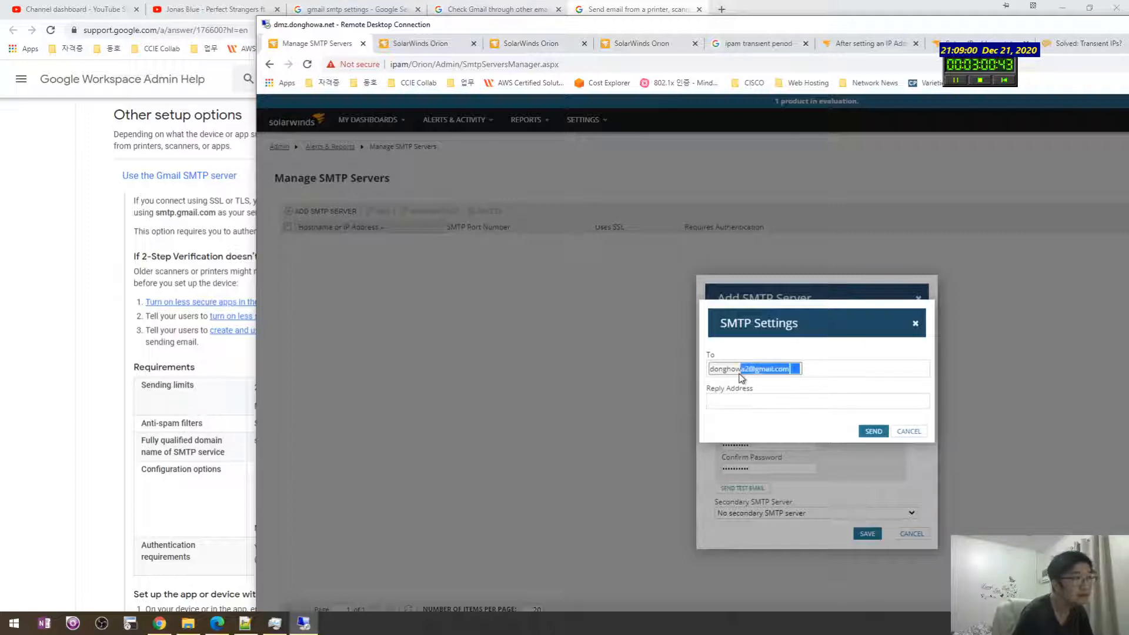
pyautogui.moveTo(833, 375); pyautogui.dragTo(661, 365)
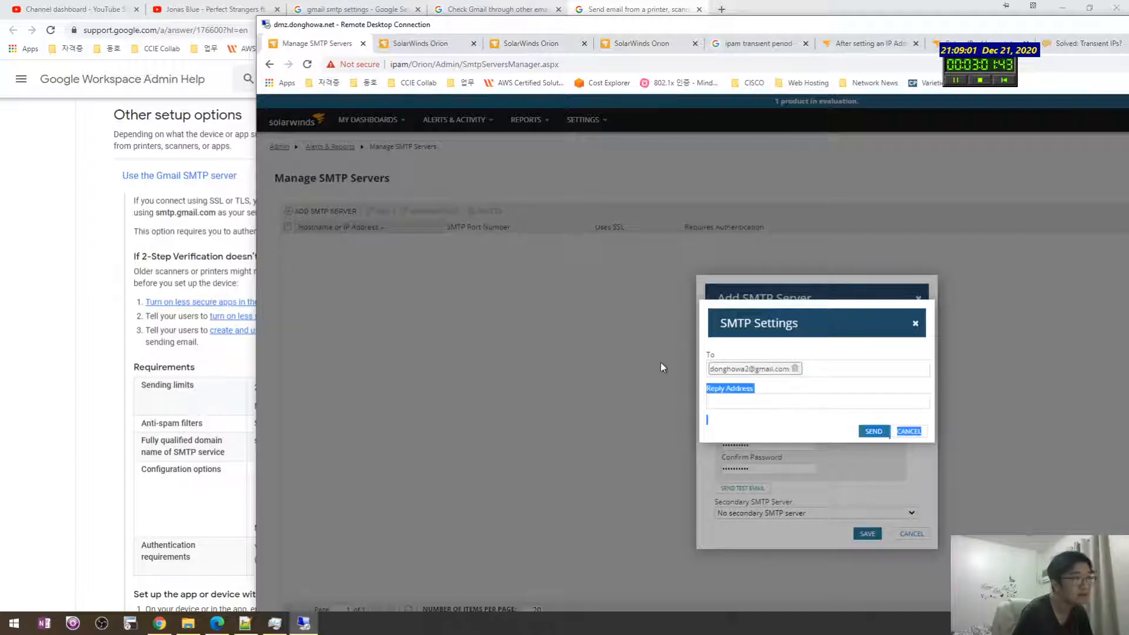
pyautogui.click(848, 366)
pyautogui.hotkey('ctrl', 'a')
pyautogui.click(844, 369)
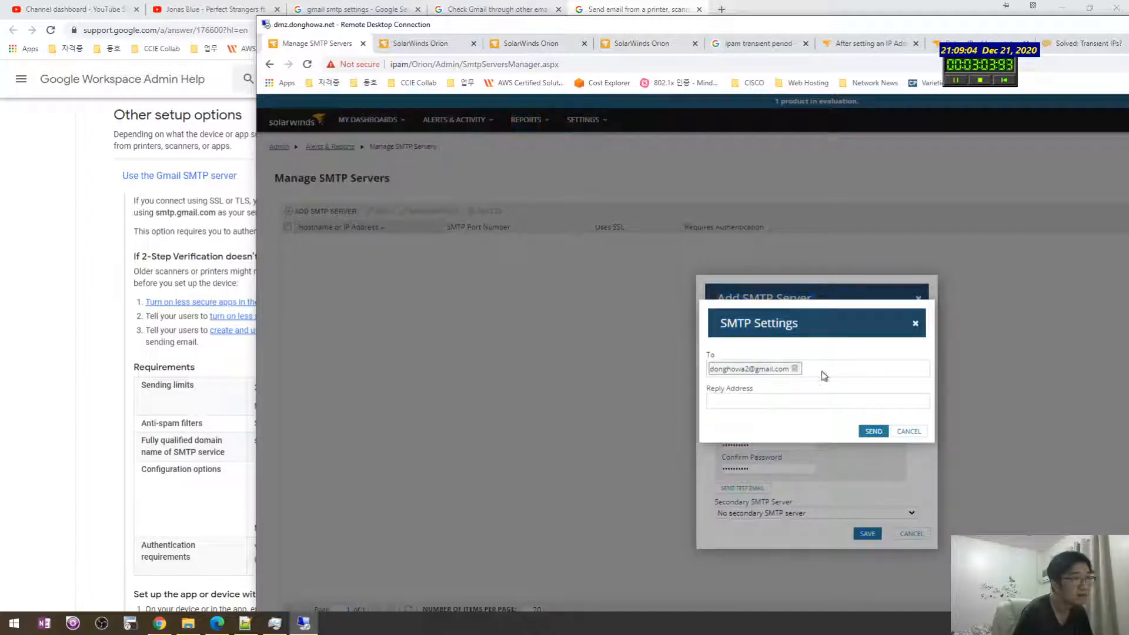
pyautogui.hotkey('ctrl', 'a')
pyautogui.doubleClick(759, 375)
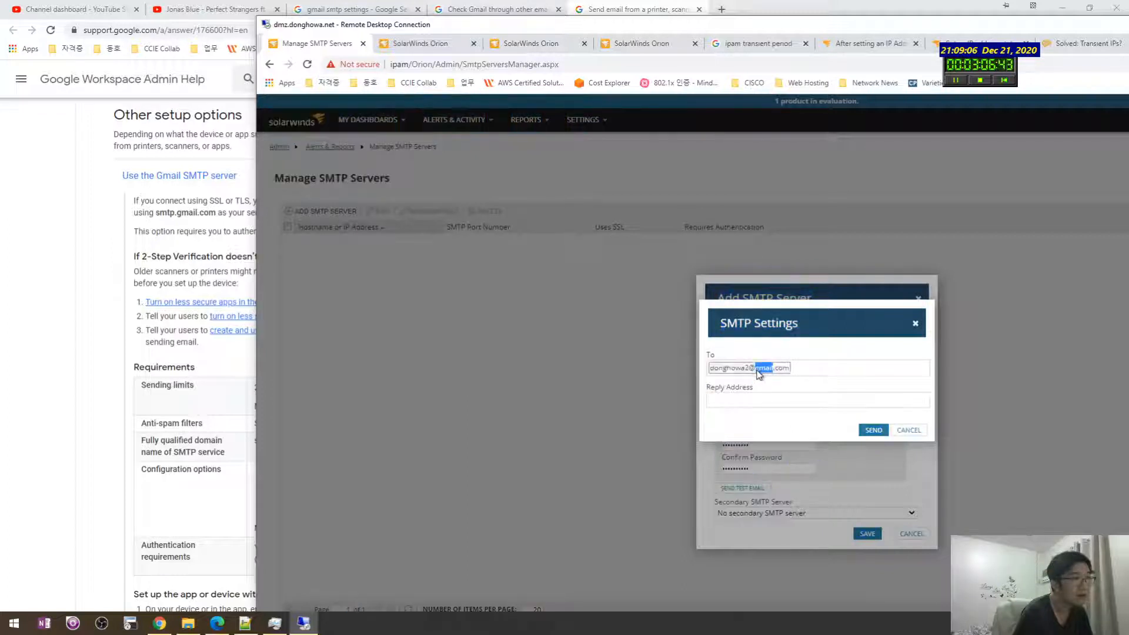
pyautogui.hotkey('ctrl', 'a')
pyautogui.hotkey('ctrl', 'c')
pyautogui.click(755, 399)
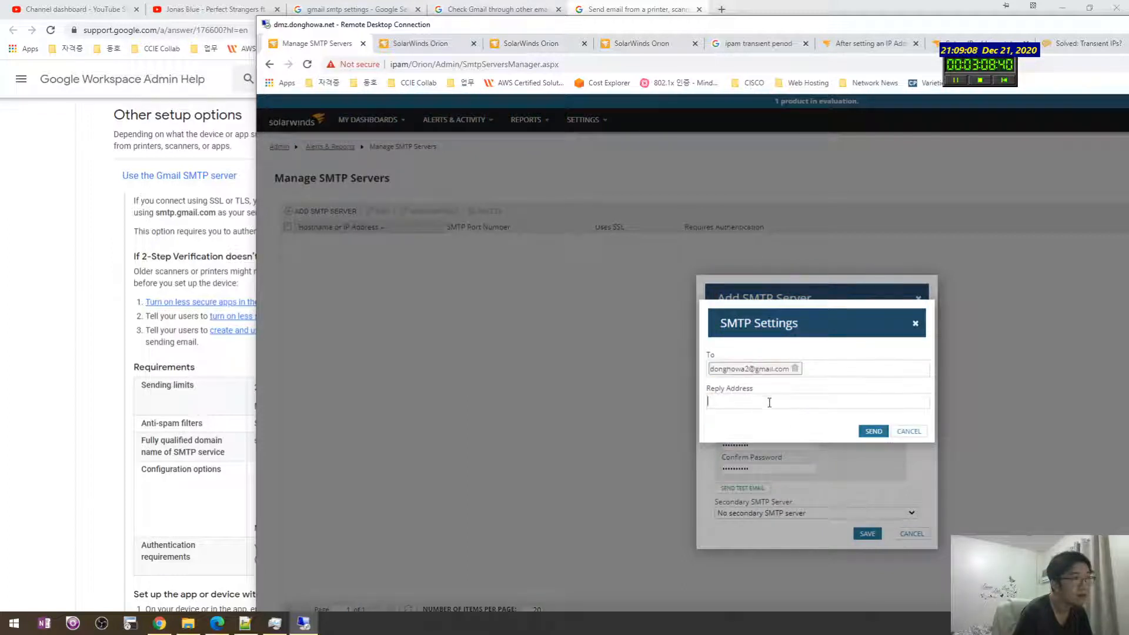
pyautogui.hotkey('ctrl', 'v')
# Step: Send the test email, then check Gmail's 465 SSL and 587 TLS port options on the help page
pyautogui.click(873, 433)
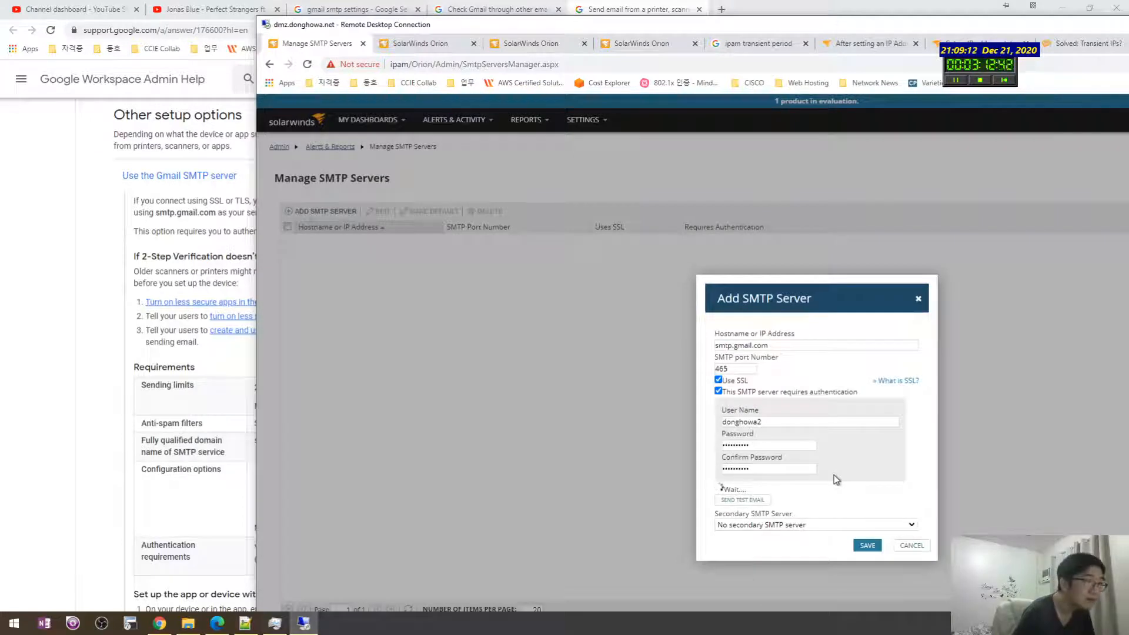
pyautogui.click(800, 422)
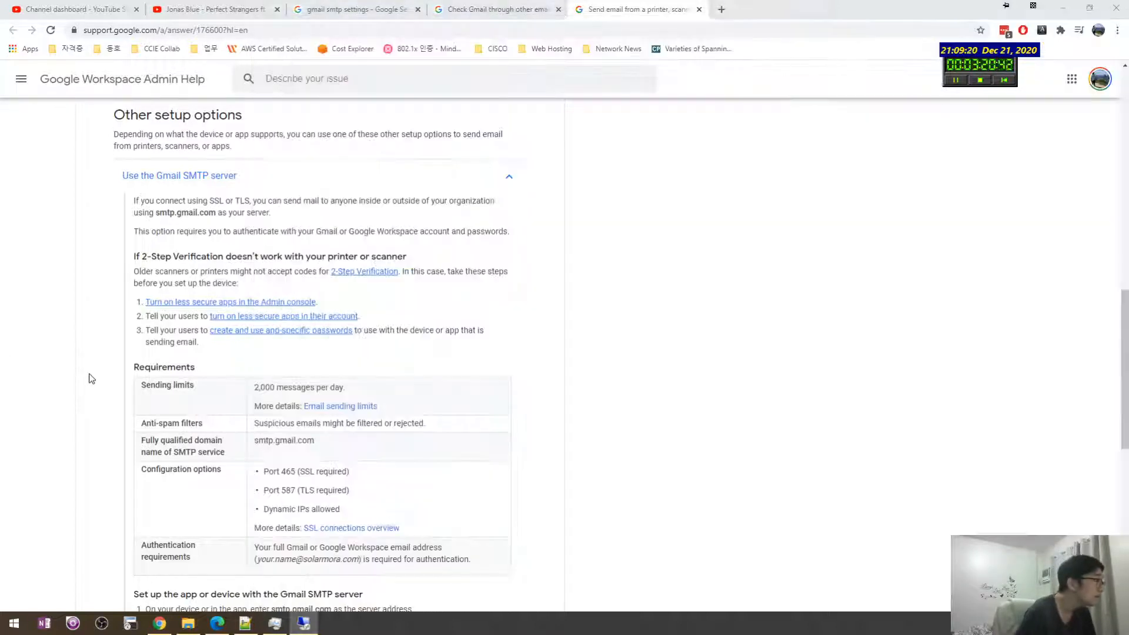
pyautogui.click(91, 378)
pyautogui.scroll(-1, 91, 378)
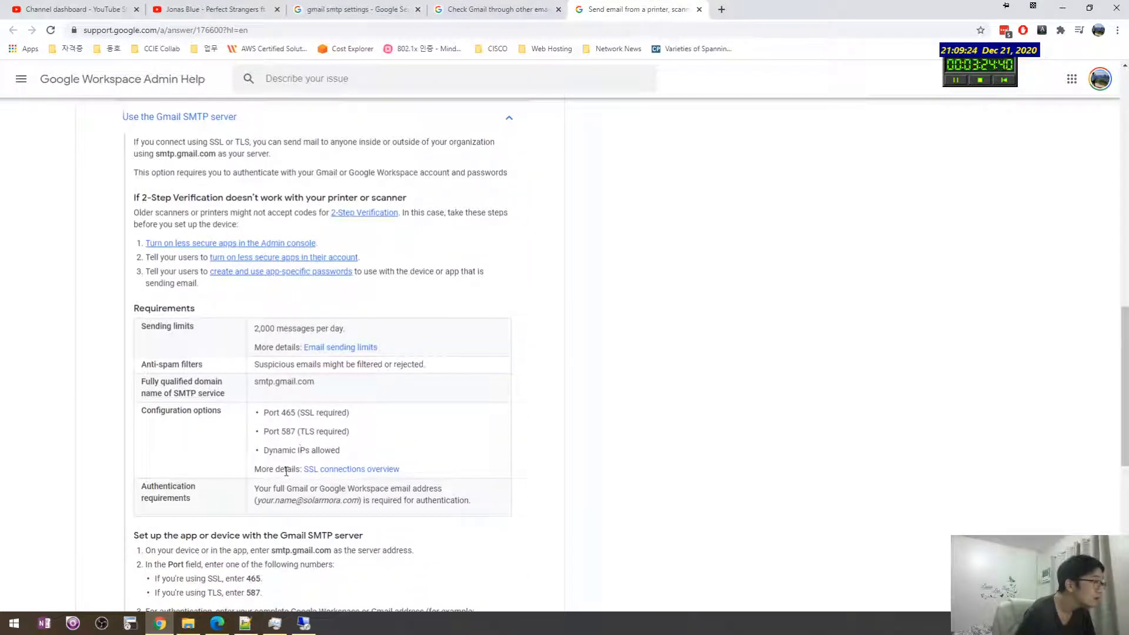
pyautogui.hotkey('alt', 'Tab')
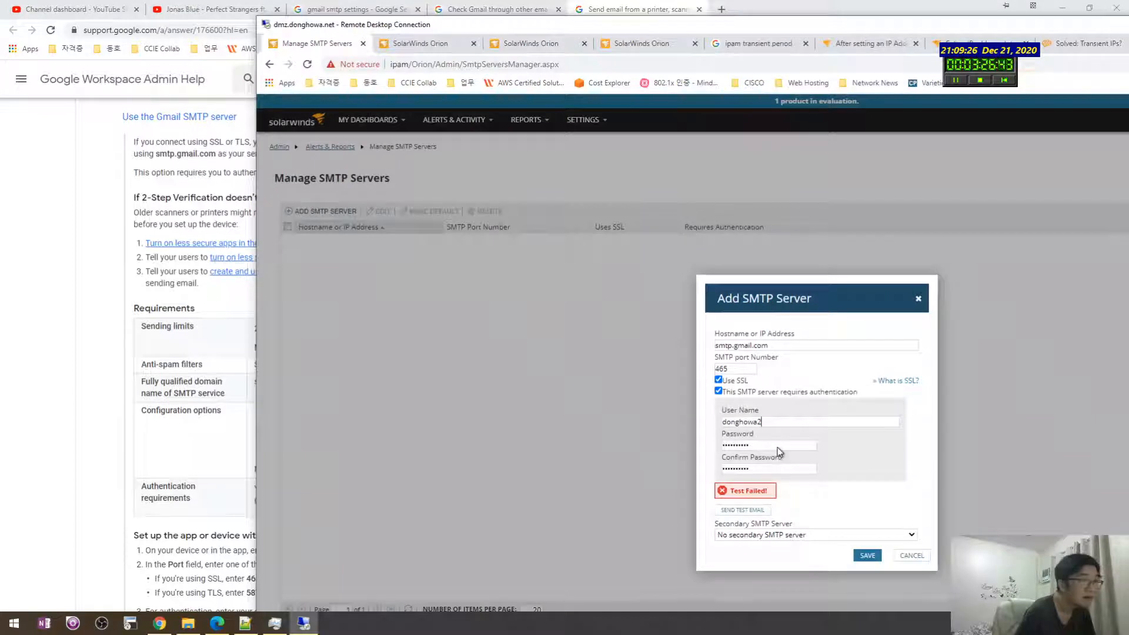
pyautogui.moveTo(783, 447); pyautogui.dragTo(722, 448)
pyautogui.click(778, 420)
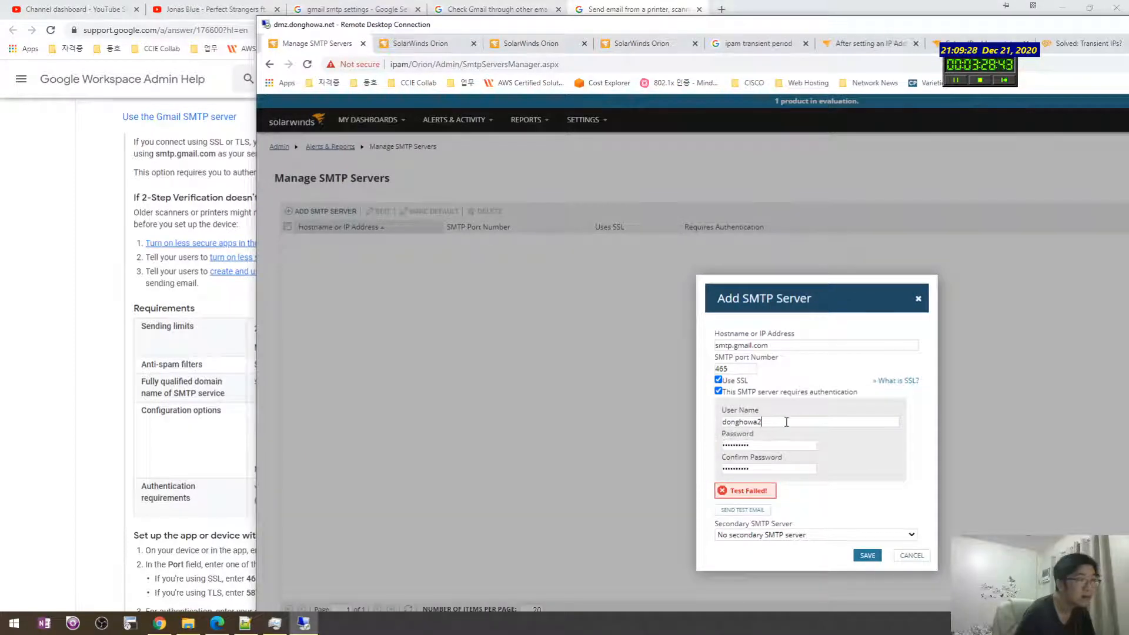
pyautogui.write('@gmail')
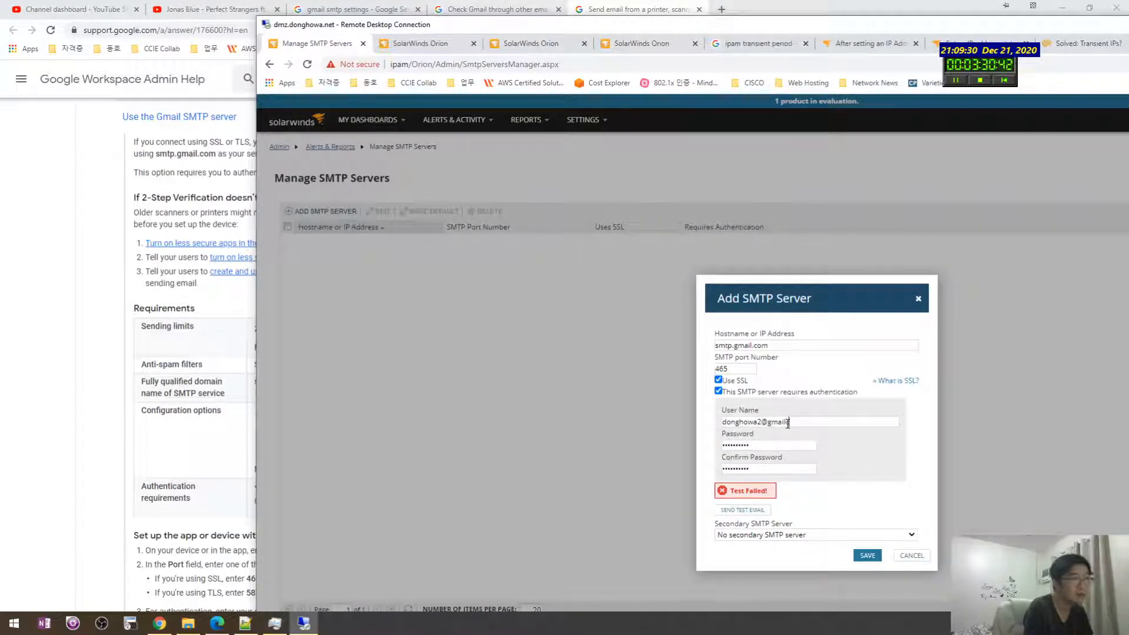
pyautogui.write('.com')
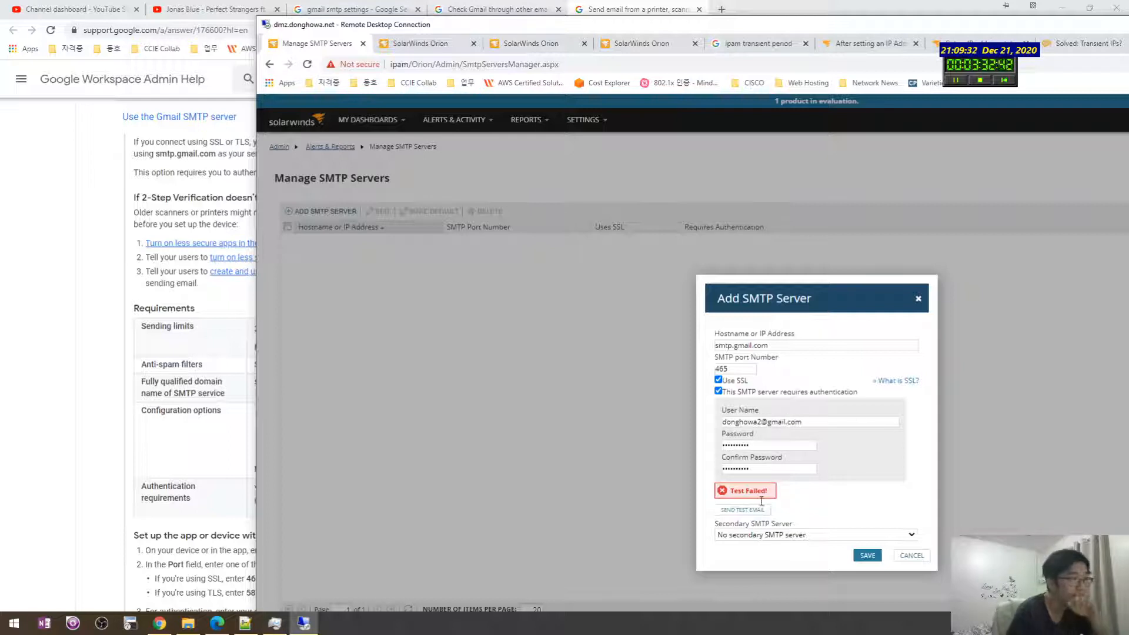
pyautogui.click(742, 509)
pyautogui.click(873, 431)
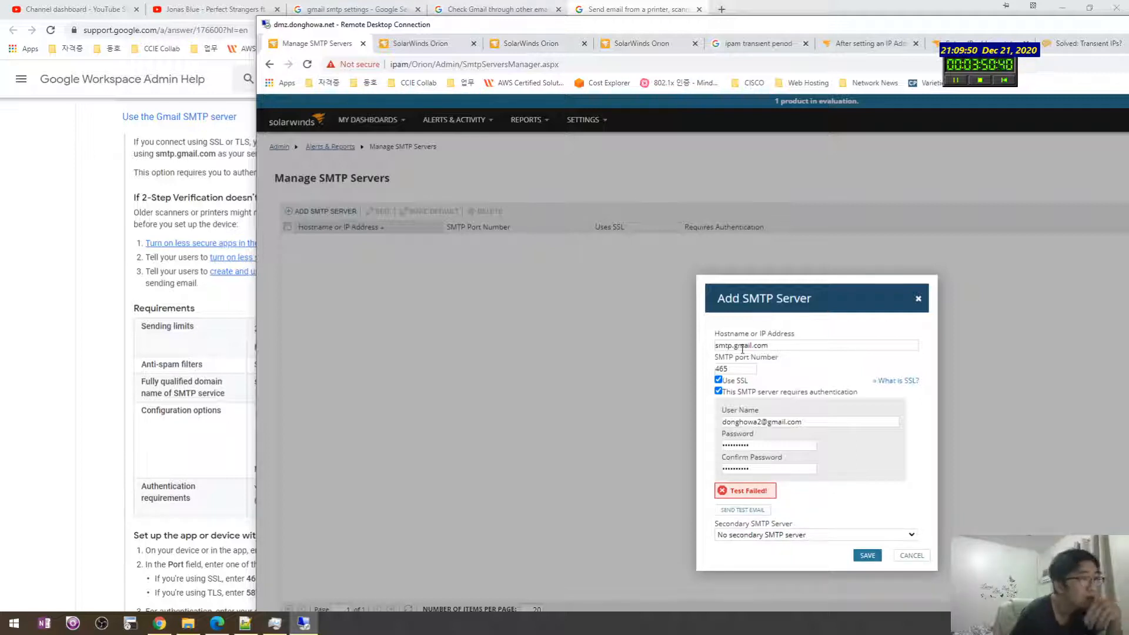
# Step: Check the smtp.gmail.com hostname after the failed test and maximize the remote desktop window
pyautogui.moveTo(768, 346); pyautogui.dragTo(707, 354)
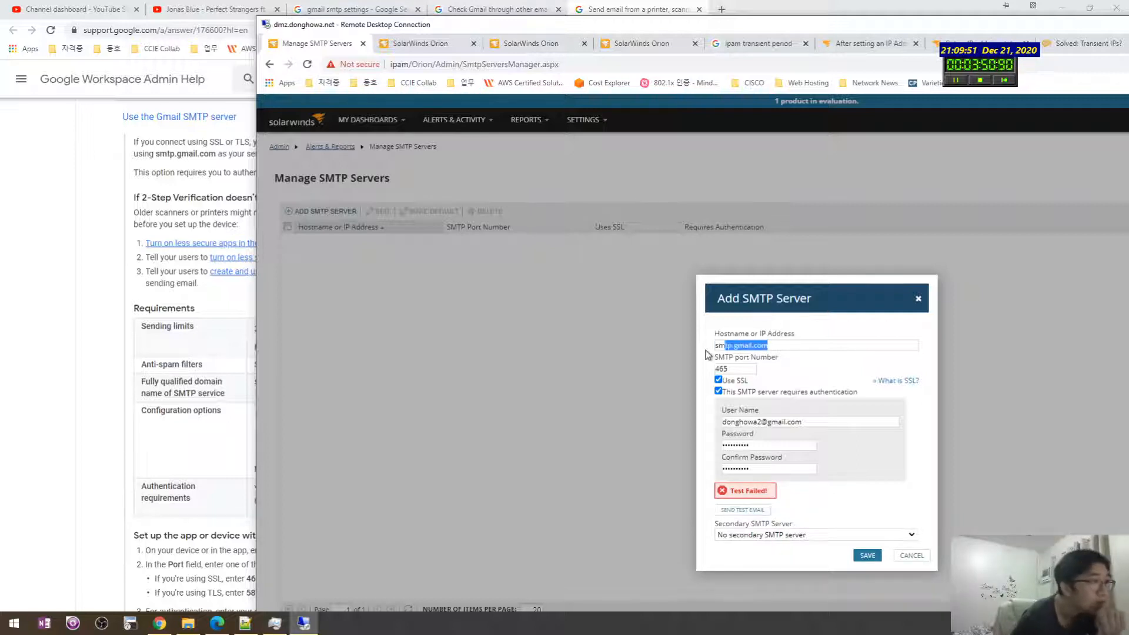
pyautogui.click(781, 346)
pyautogui.click(95, 281)
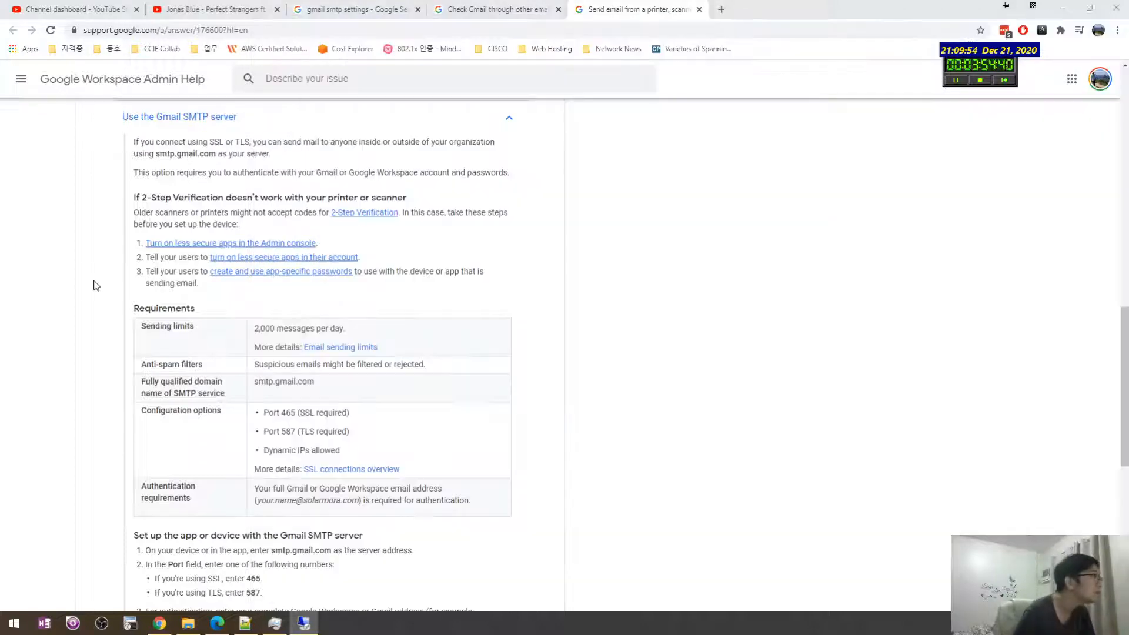
pyautogui.hotkey('alt', 'Tab')
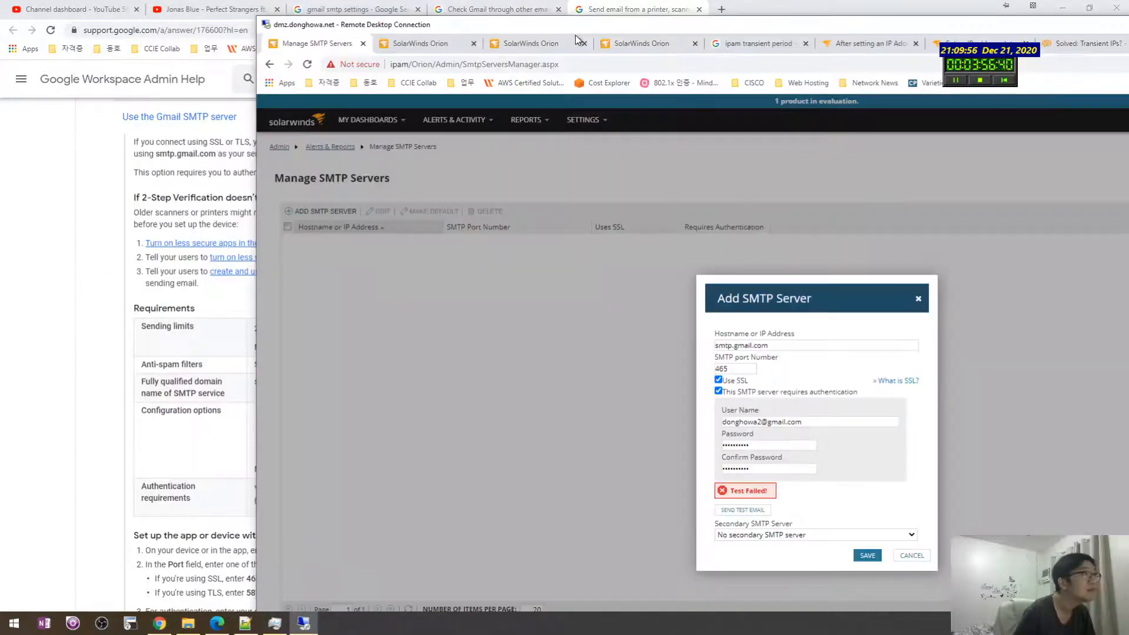
pyautogui.doubleClick(584, 28)
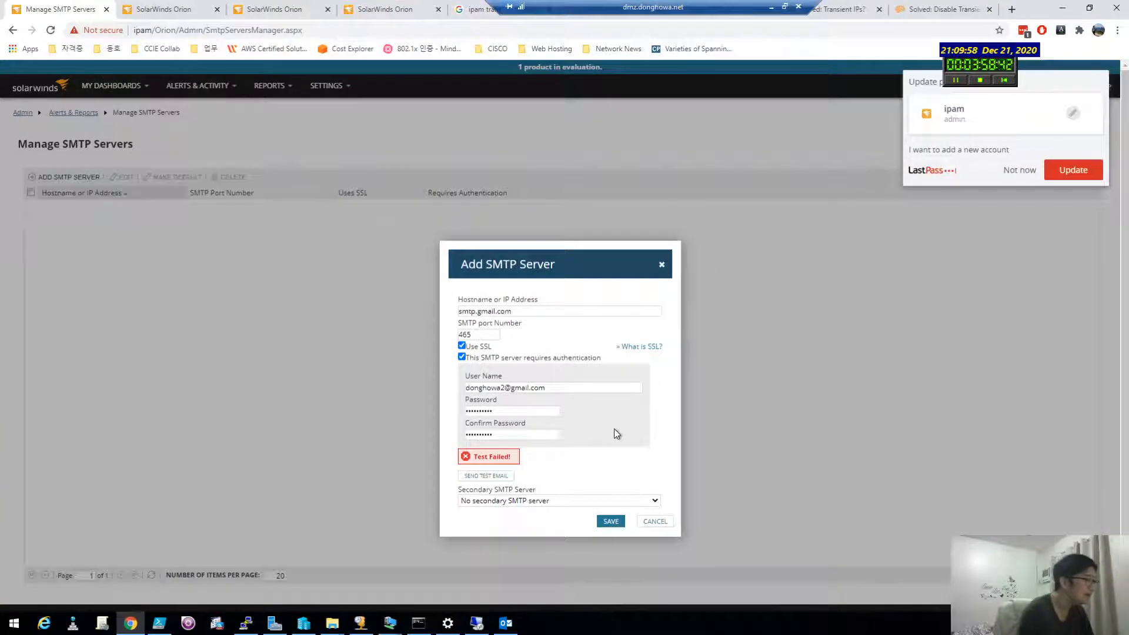
# Step: Ping smtp.gmail.com from a Command Prompt on the IPAM server
pyautogui.press('super+r')
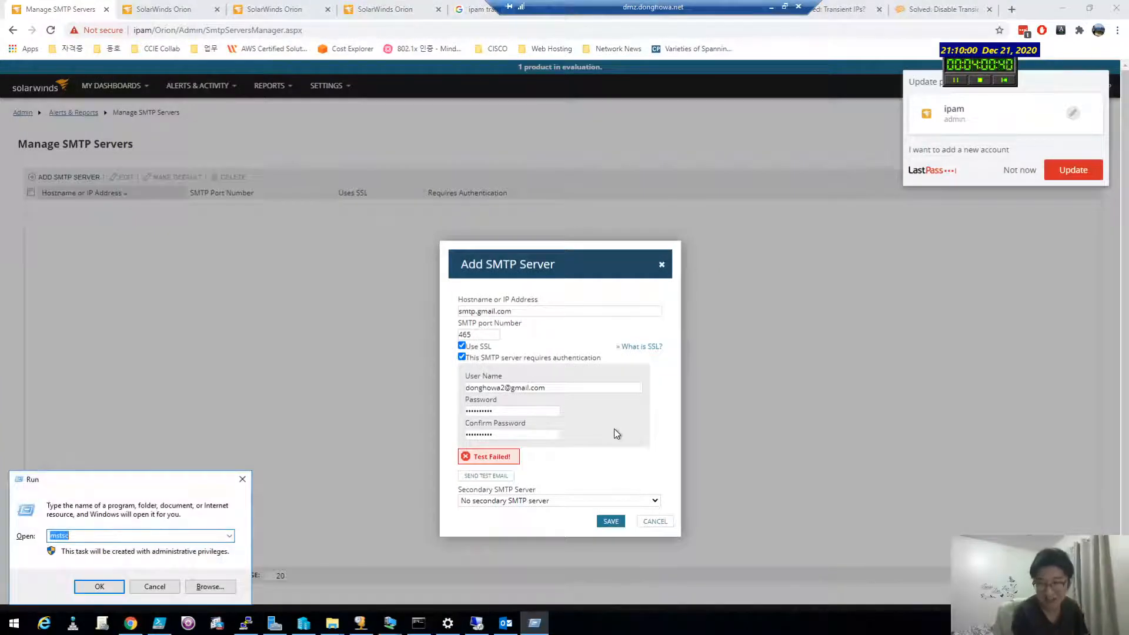
pyautogui.write('cmd')
pyautogui.press('Return')
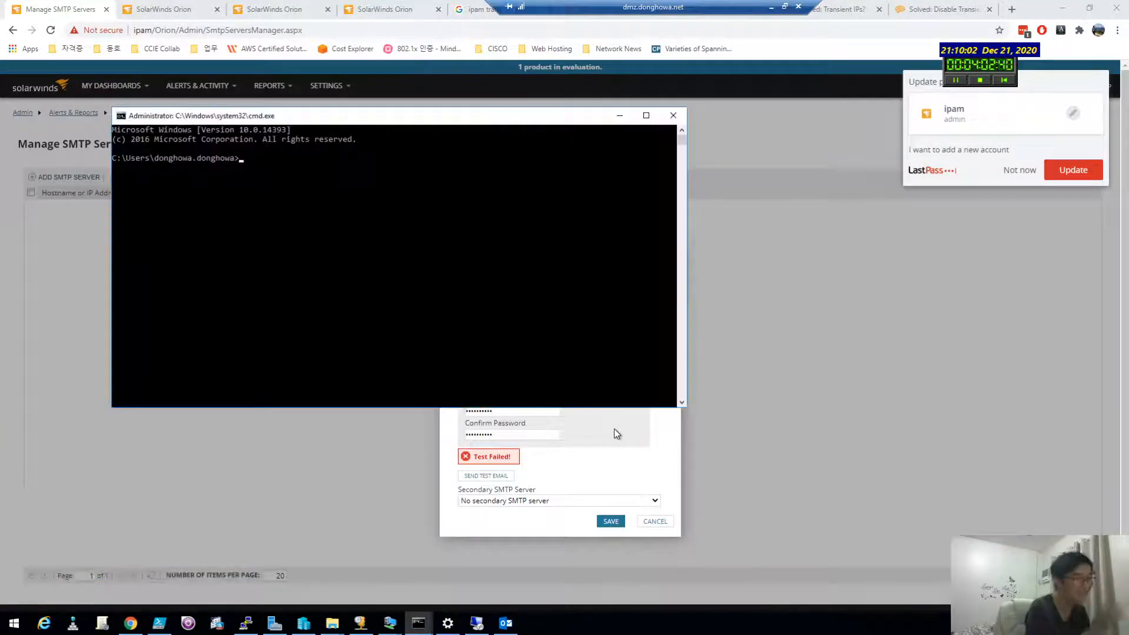
pyautogui.write('ping smt.')
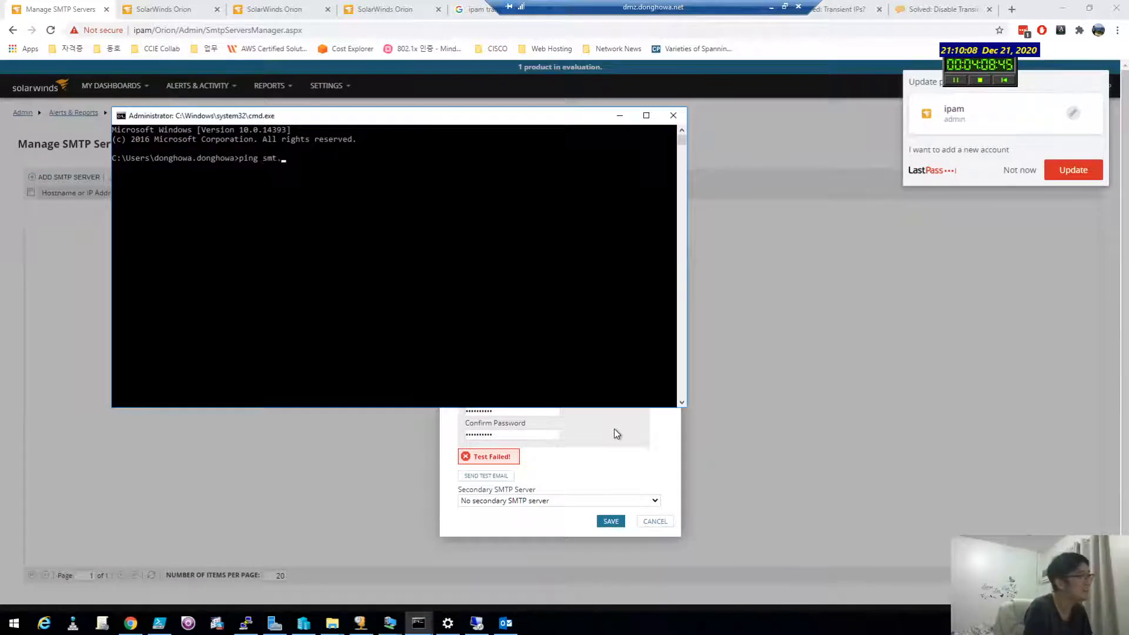
pyautogui.press('BackSpace')
pyautogui.write('p.googcom')
pyautogui.press('Return')
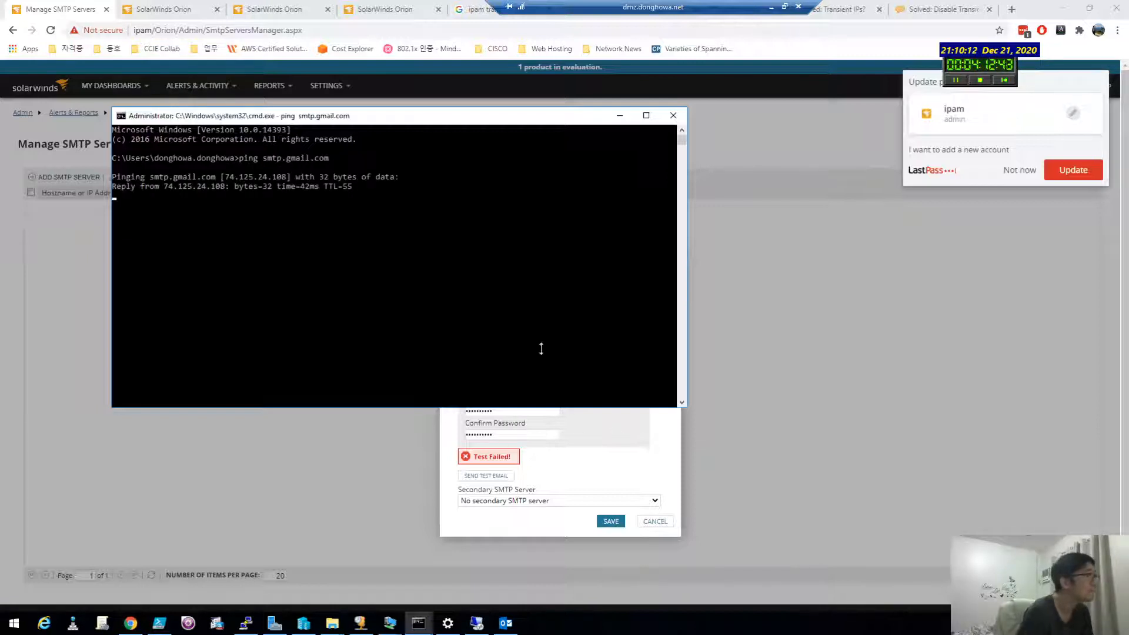
# Step: Stop the ping after 0% loss and switch to the other remote desktop session
pyautogui.moveTo(343, 117); pyautogui.dragTo(836, 166)
pyautogui.hotkey('ctrl', 'c')
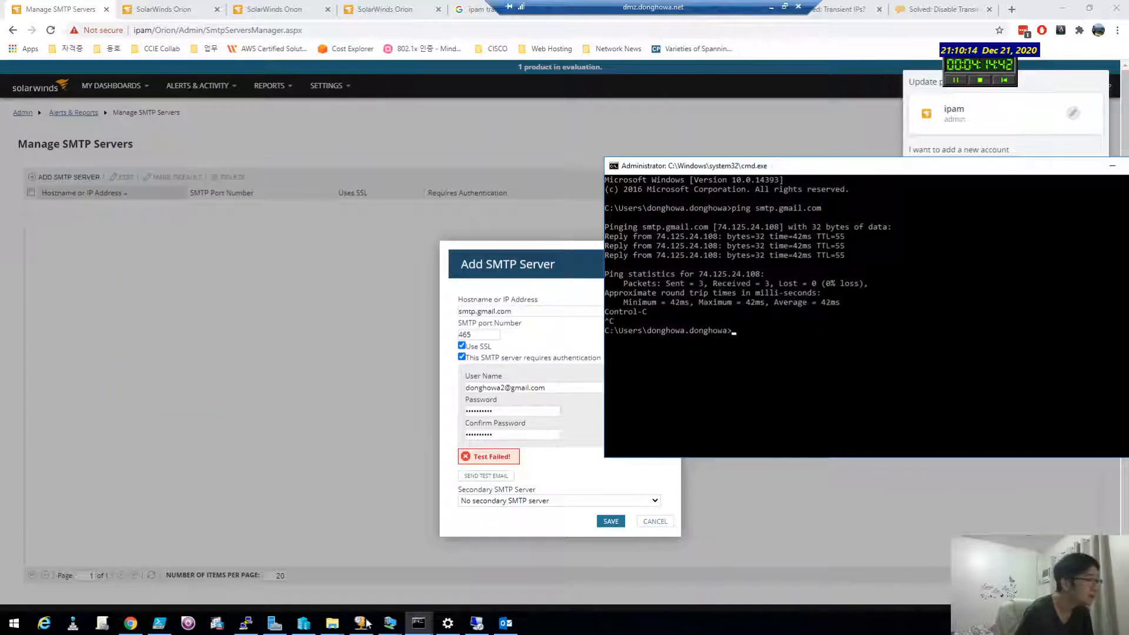
pyautogui.click(476, 623)
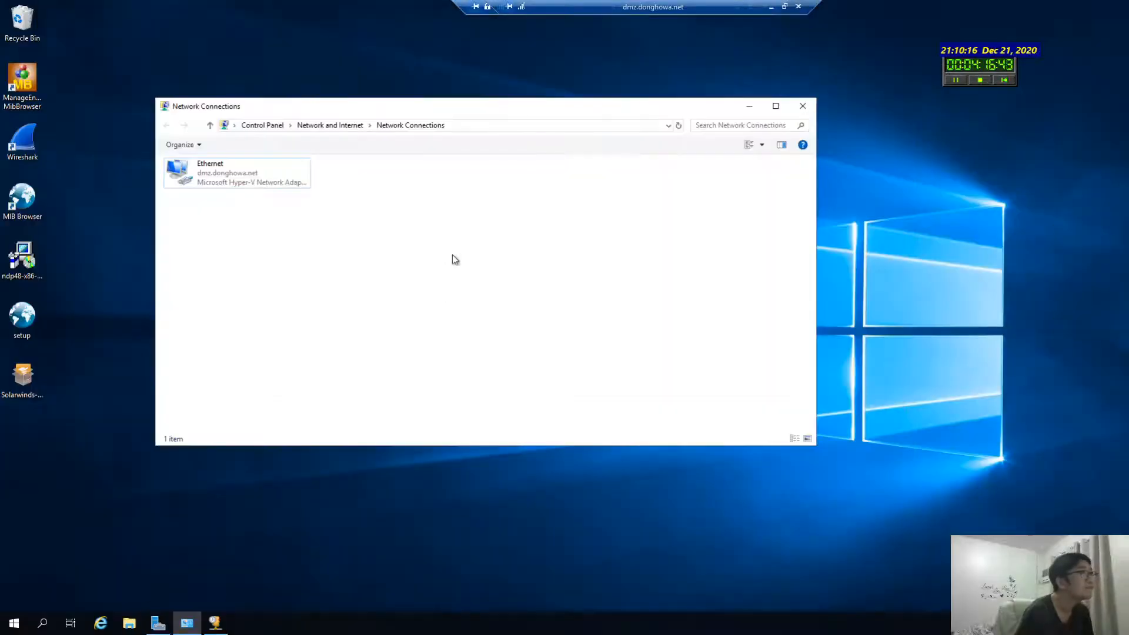
# Step: Ping smtp.gmail.com from an administrator Command Prompt on the second machine and stop it
pyautogui.moveTo(544, 5); pyautogui.dragTo(3, 5)
pyautogui.press('super+r')
pyautogui.write('cmd')
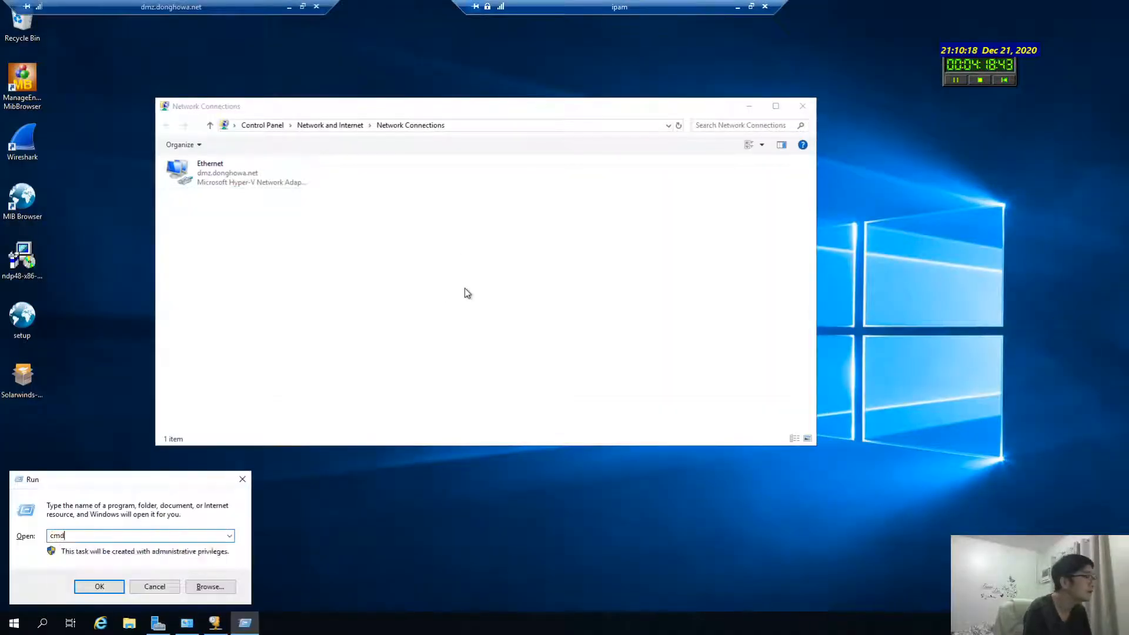
pyautogui.press('Return')
pyautogui.write('ping smtp.gm')
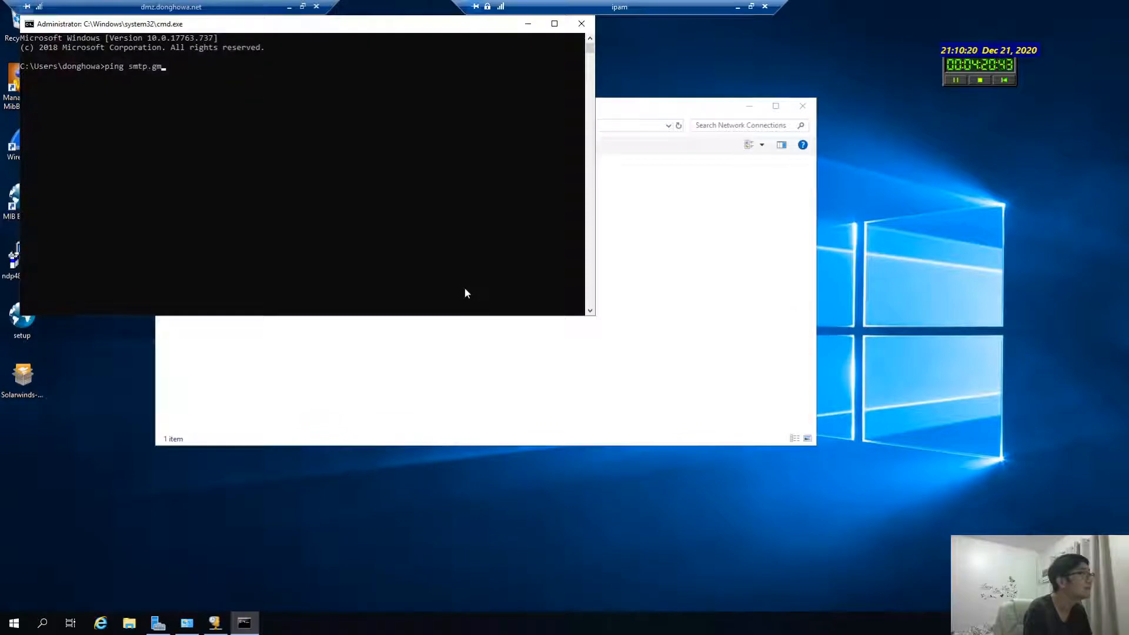
pyautogui.write('ail.com')
pyautogui.press('Return')
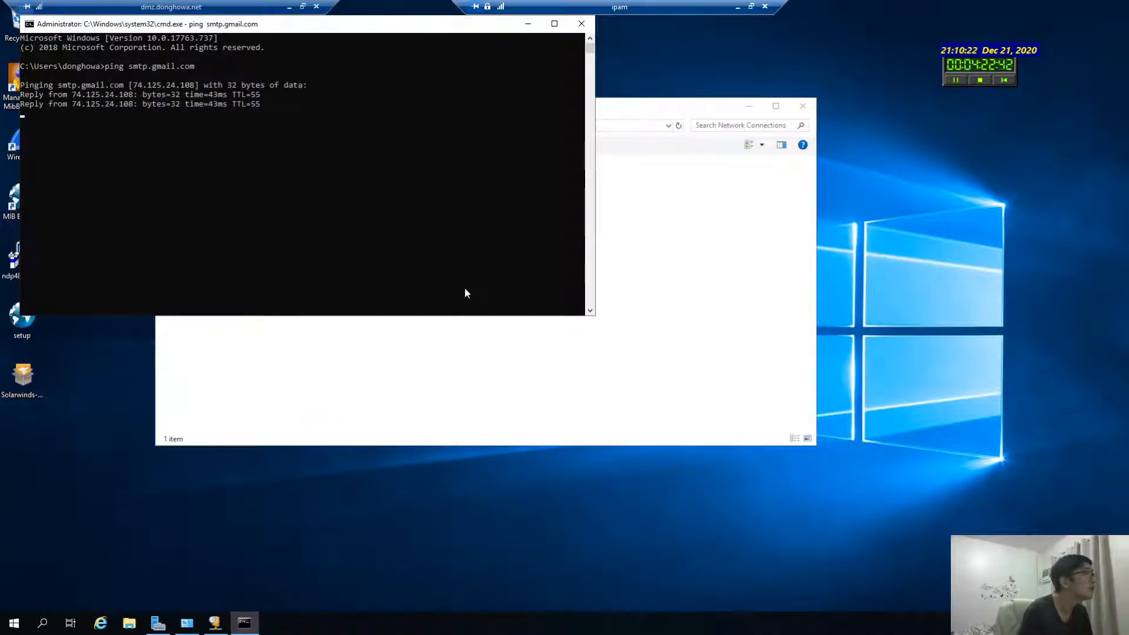
pyautogui.hotkey('ctrl', 'c')
# Step: Return to the IPAM remote session showing the failed SMTP dialog
pyautogui.click(289, 7)
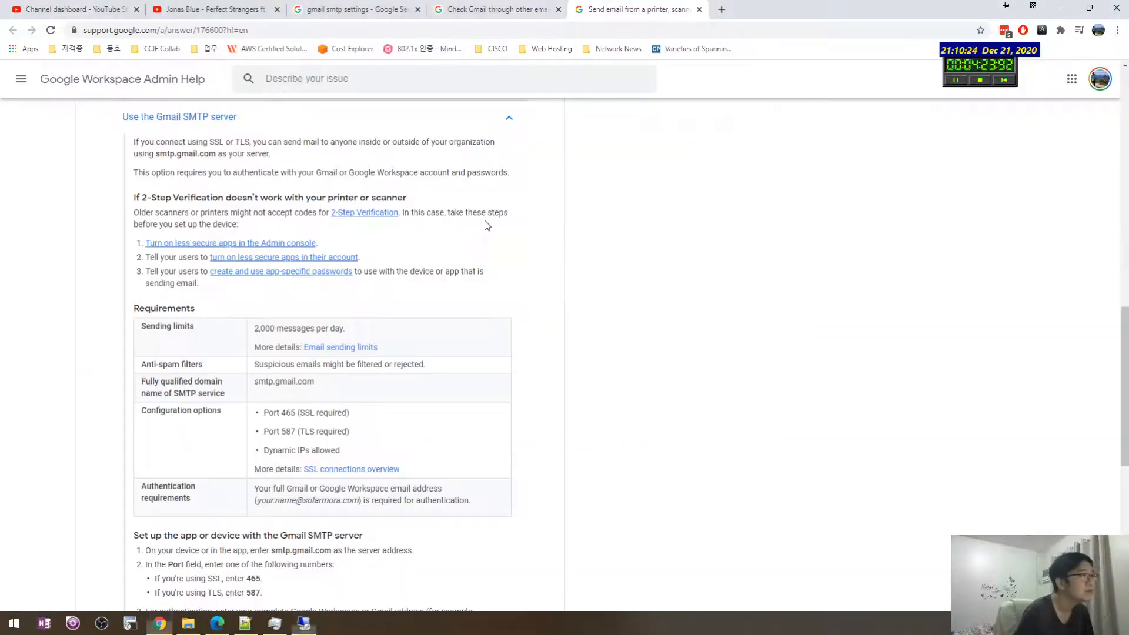
pyautogui.click(304, 622)
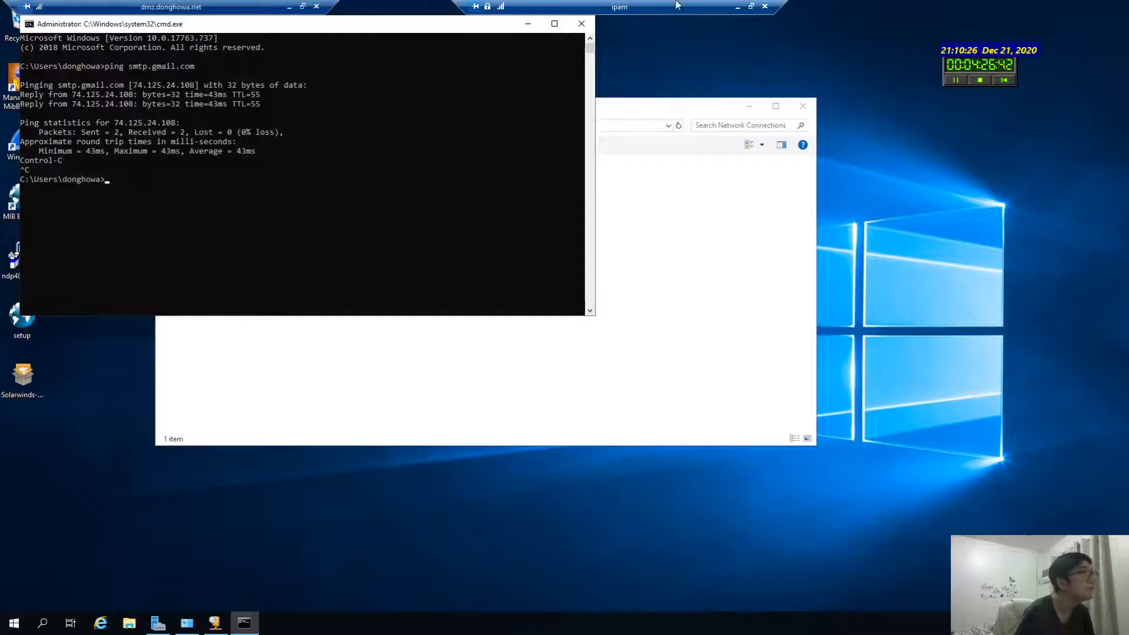
pyautogui.click(736, 7)
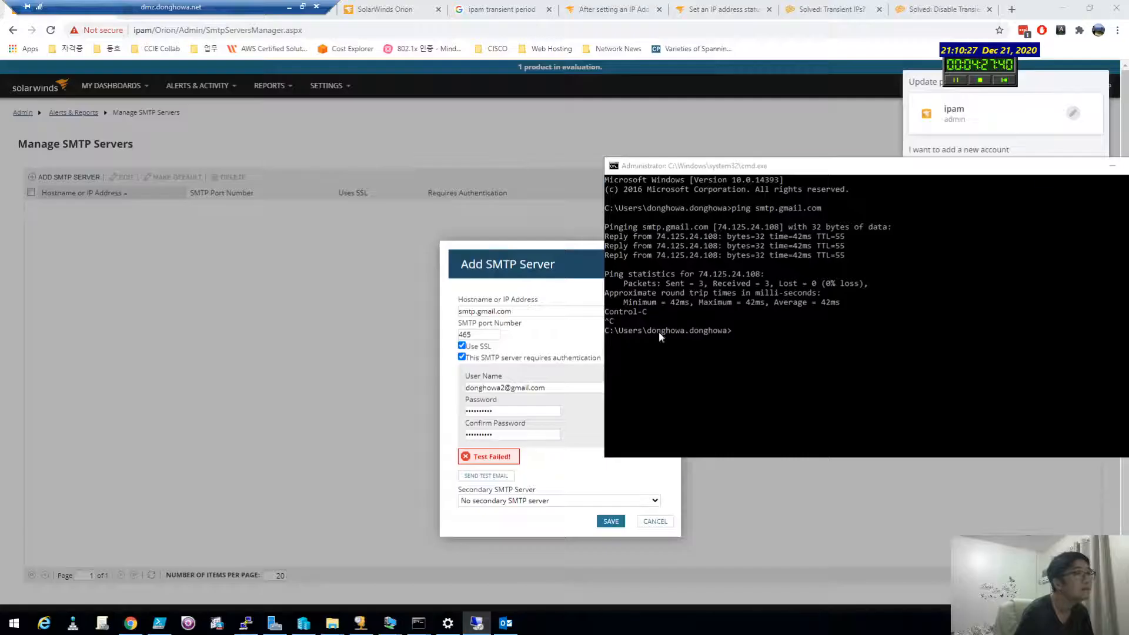
# Step: Inspect the SMTP User Name entry, then bring back the local Gmail SMTP help page
pyautogui.click(552, 456)
pyautogui.moveTo(547, 388); pyautogui.dragTo(465, 388)
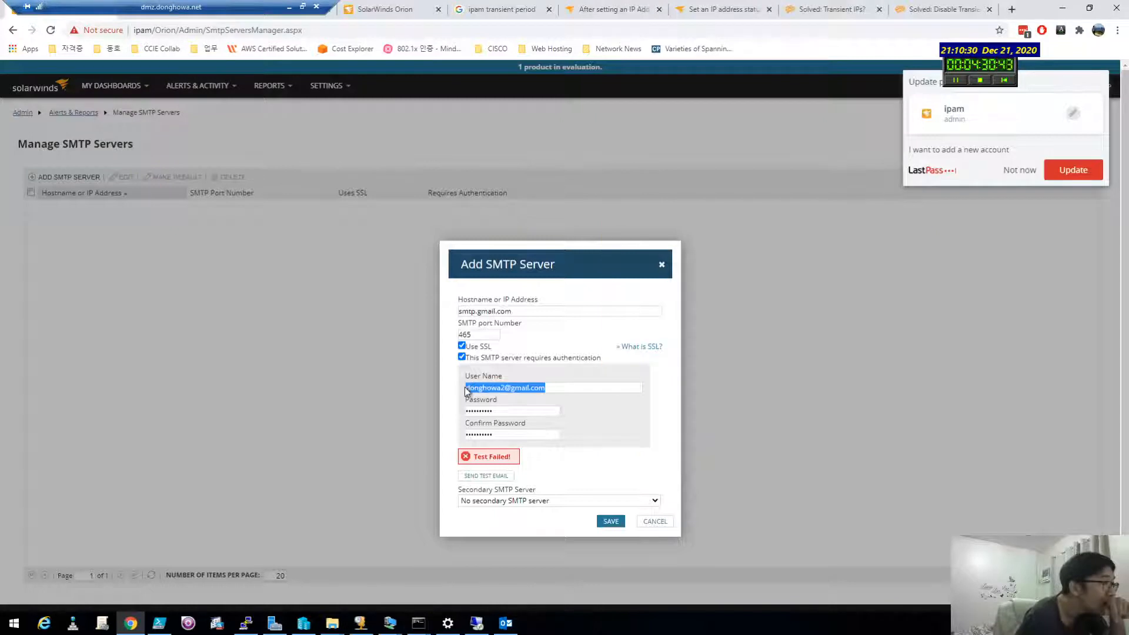
pyautogui.moveTo(565, 387); pyautogui.dragTo(451, 385)
pyautogui.moveTo(549, 386); pyautogui.dragTo(432, 383)
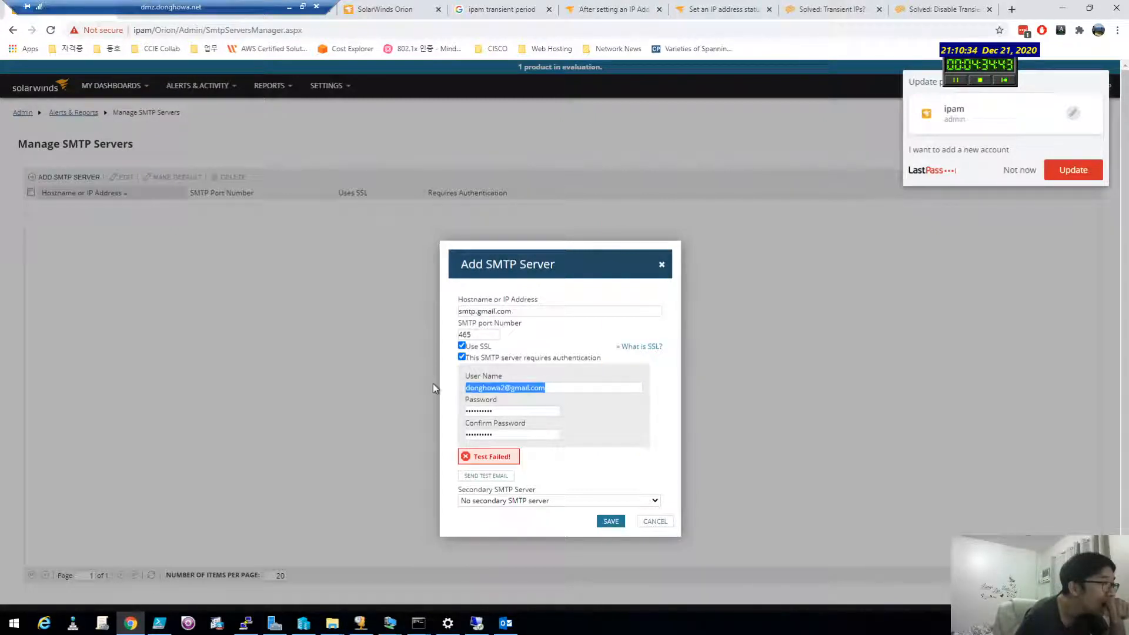
pyautogui.click(558, 388)
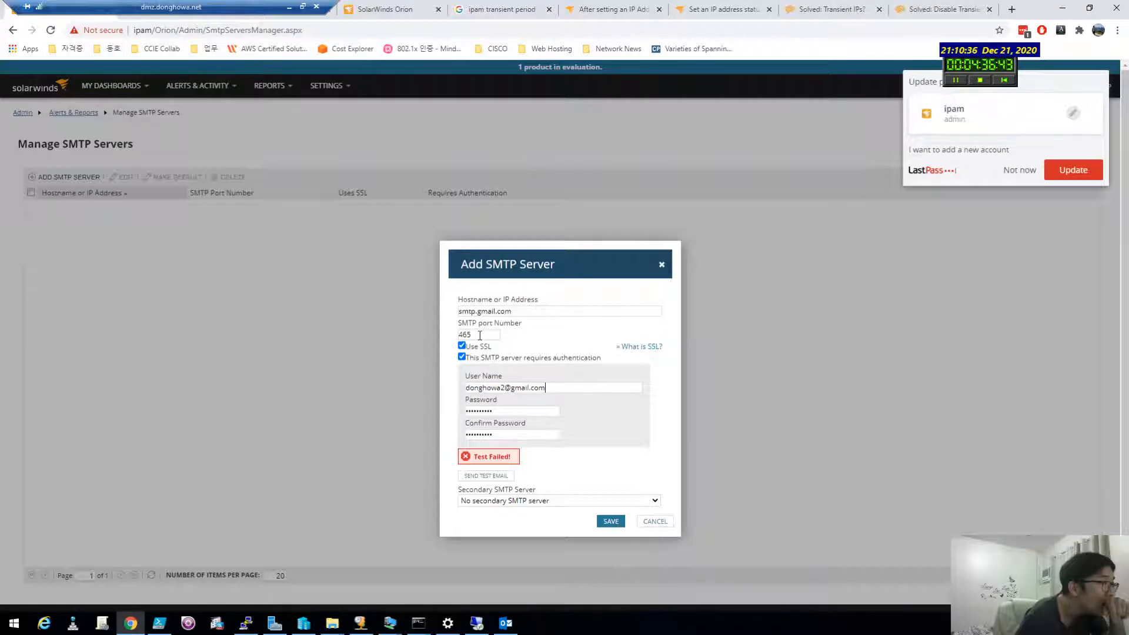
pyautogui.click(303, 6)
pyautogui.click(27, 313)
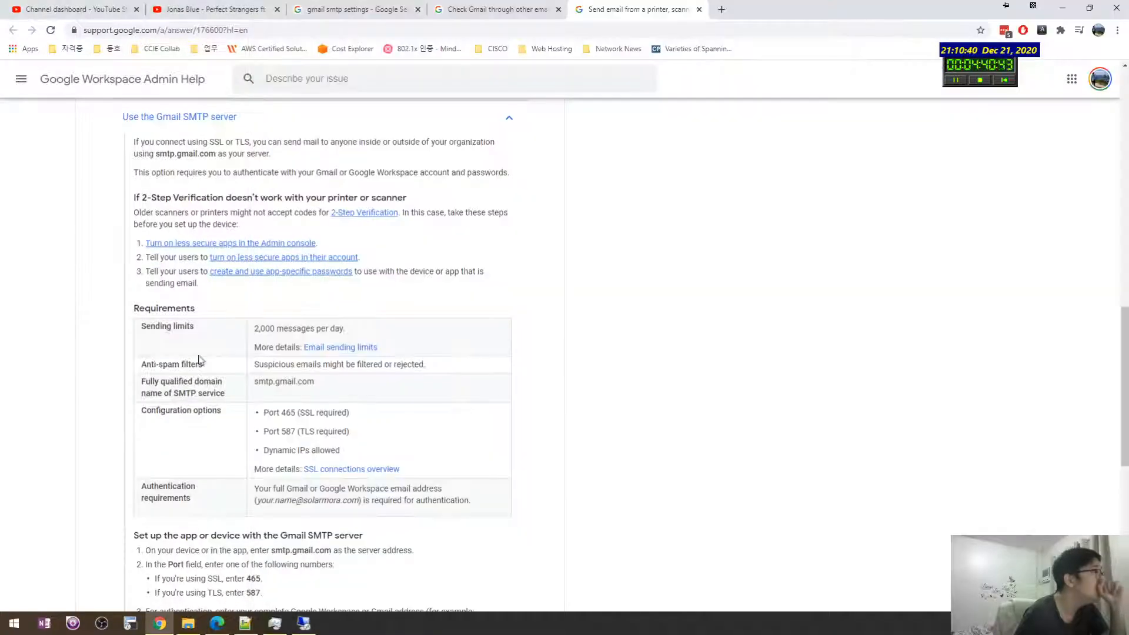
# Step: Review the help page's smtp.gmail.com address and authentication setup steps
pyautogui.scroll(1, 169, 301)
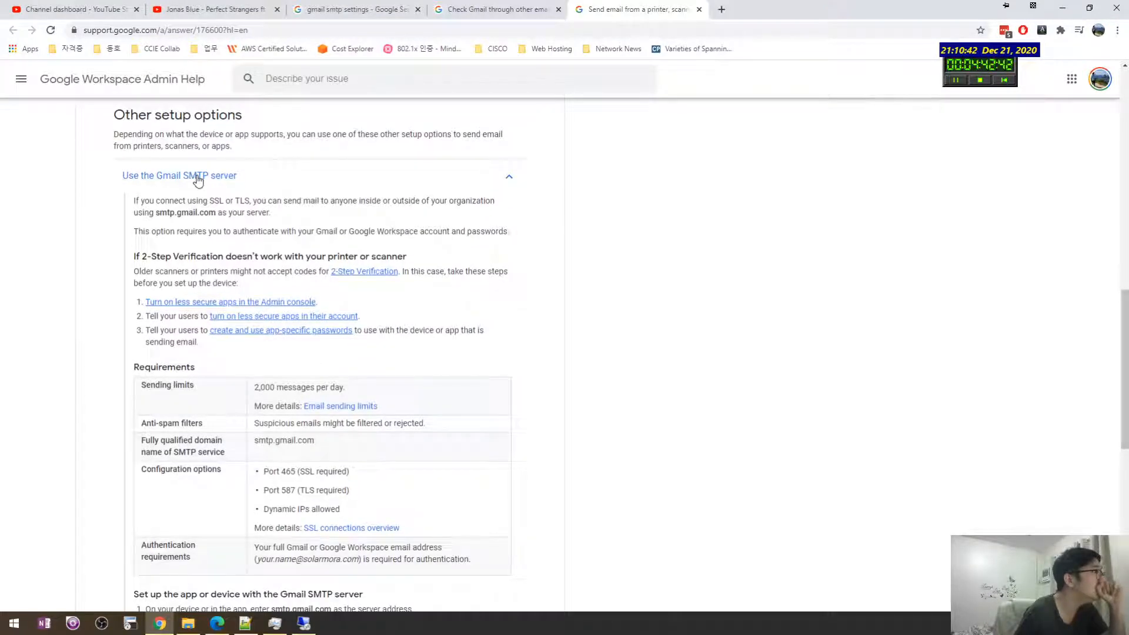
pyautogui.moveTo(157, 212); pyautogui.dragTo(353, 233)
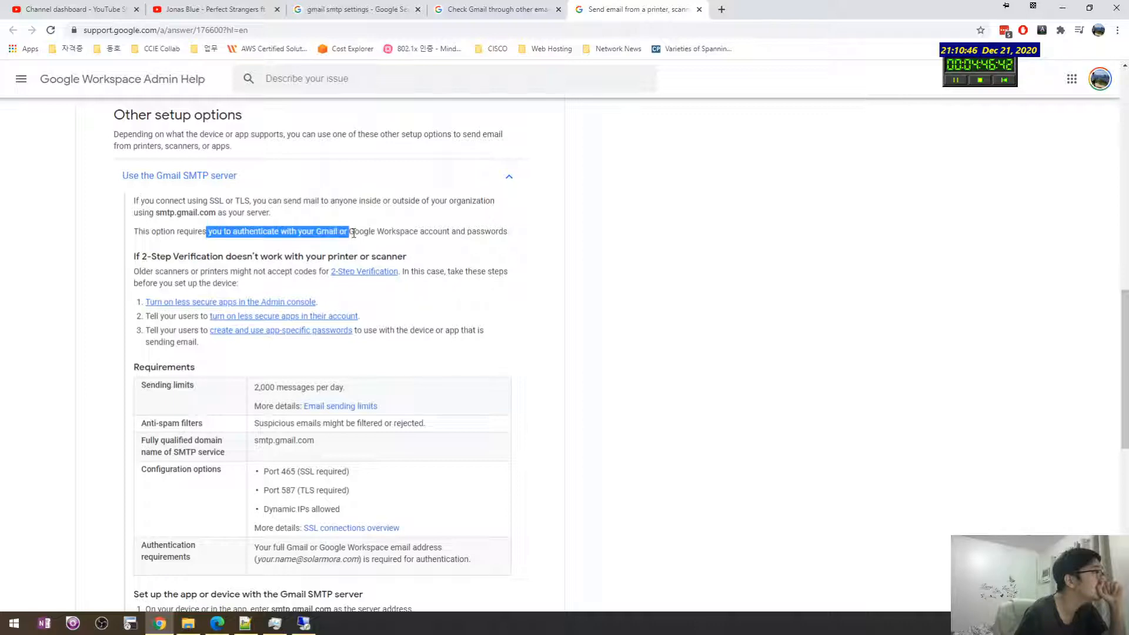
pyautogui.click(346, 234)
pyautogui.middleClick(82, 222)
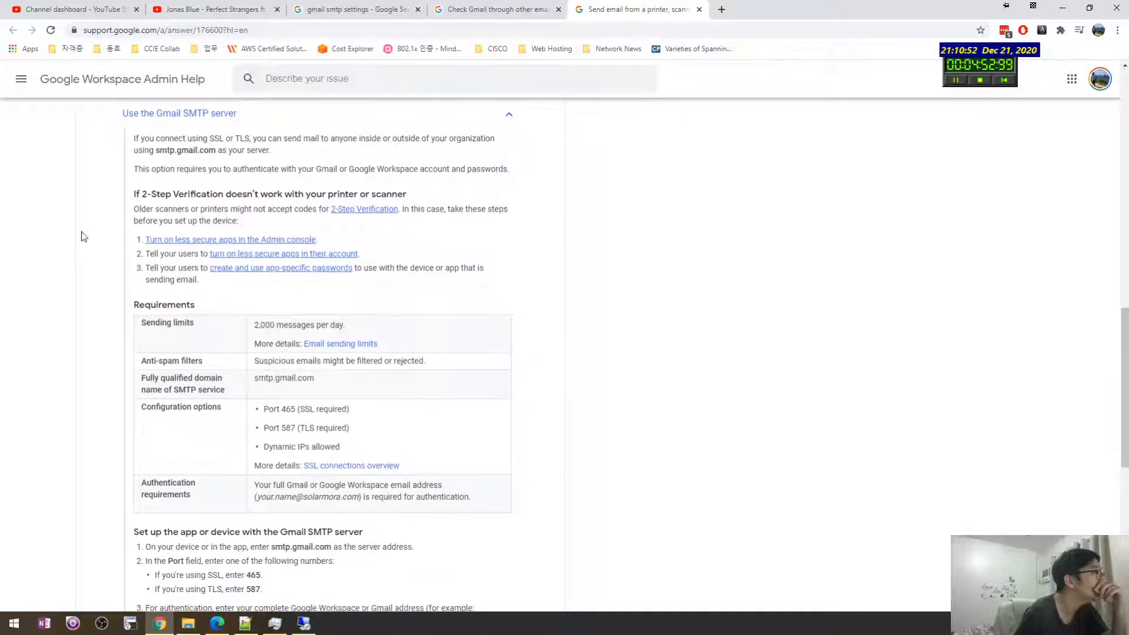
pyautogui.scroll(-3, 81, 234)
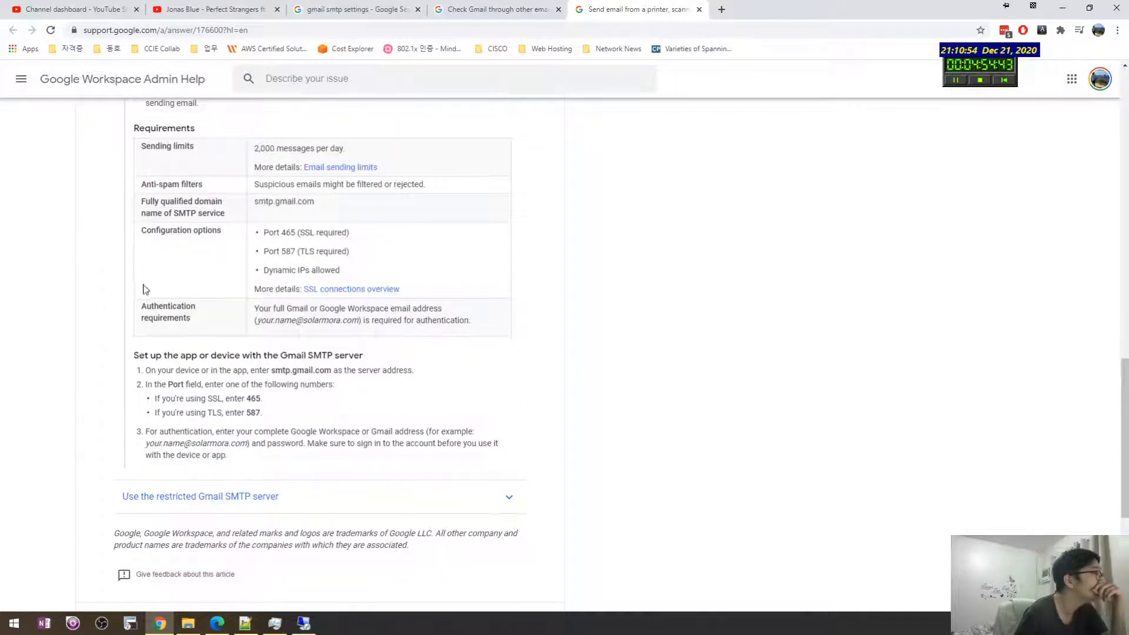
pyautogui.moveTo(310, 464); pyautogui.dragTo(317, 433)
pyautogui.click(321, 455)
pyautogui.click(203, 433)
pyautogui.moveTo(189, 433); pyautogui.dragTo(324, 405)
pyautogui.click(270, 434)
pyautogui.doubleClick(131, 370)
pyautogui.click(326, 420)
pyautogui.click(324, 404)
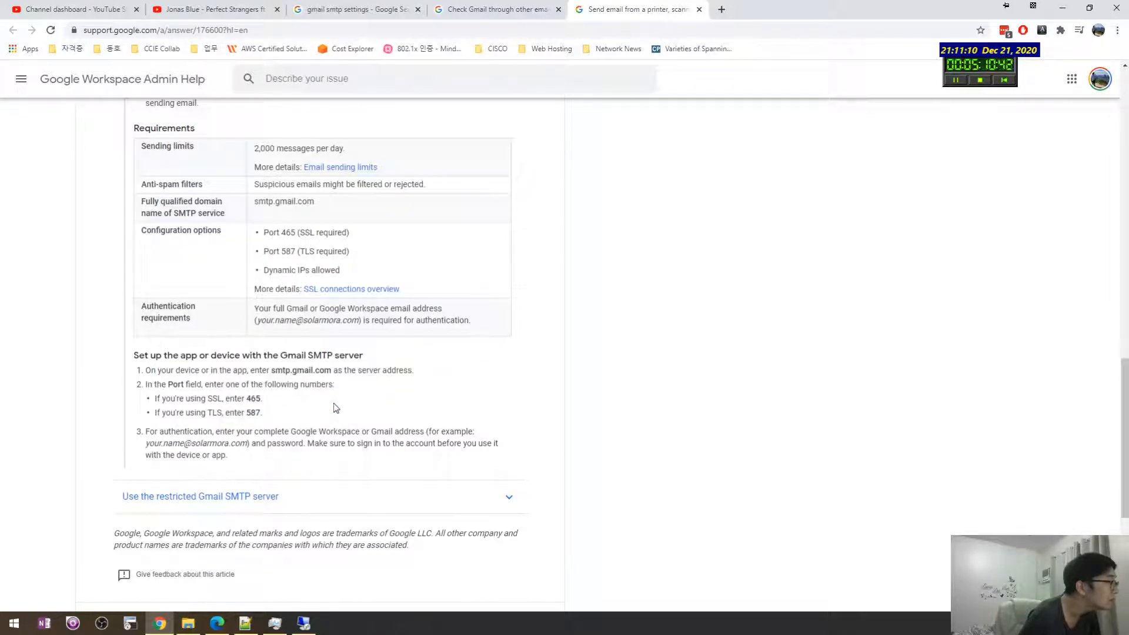
pyautogui.scroll(1, 333, 373)
# Step: Expand 'Use the restricted Gmail SMTP server' to read aspmx.l.google.com on port 25
pyautogui.click(266, 525)
pyautogui.scroll(-5, 76, 438)
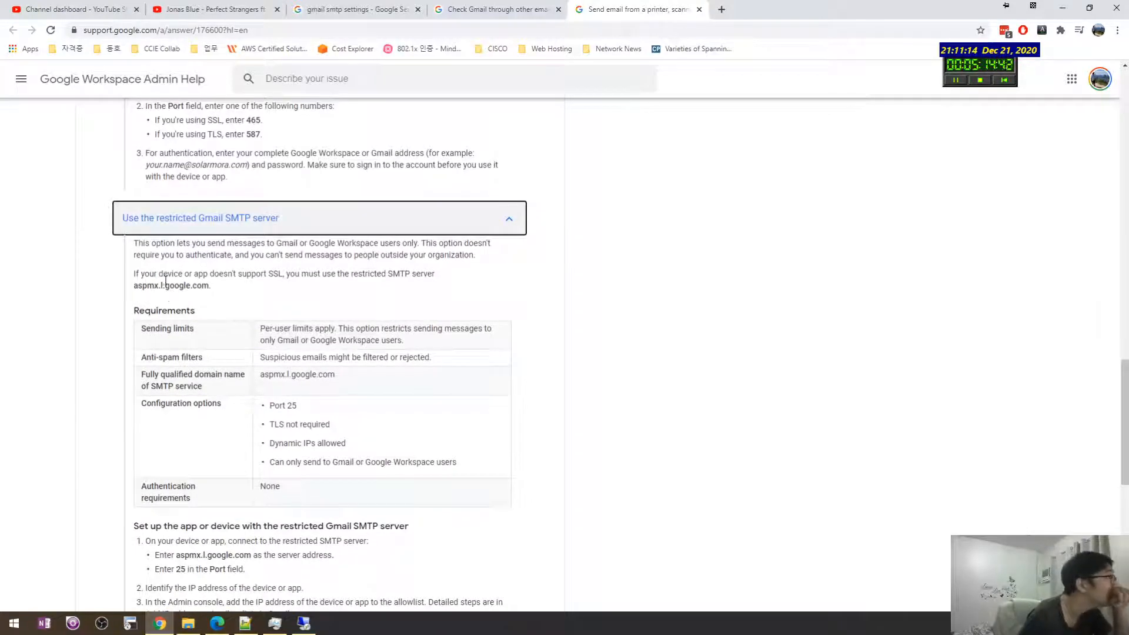
pyautogui.moveTo(163, 273); pyautogui.dragTo(323, 286)
pyautogui.click(305, 275)
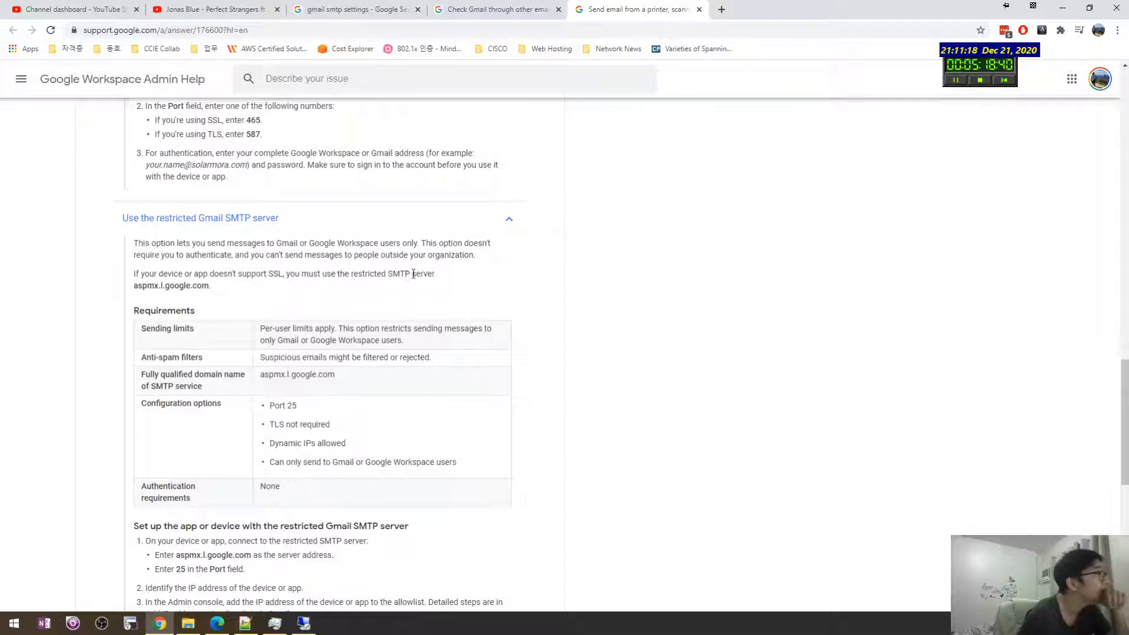
pyautogui.moveTo(412, 274); pyautogui.dragTo(282, 276)
pyautogui.click(223, 277)
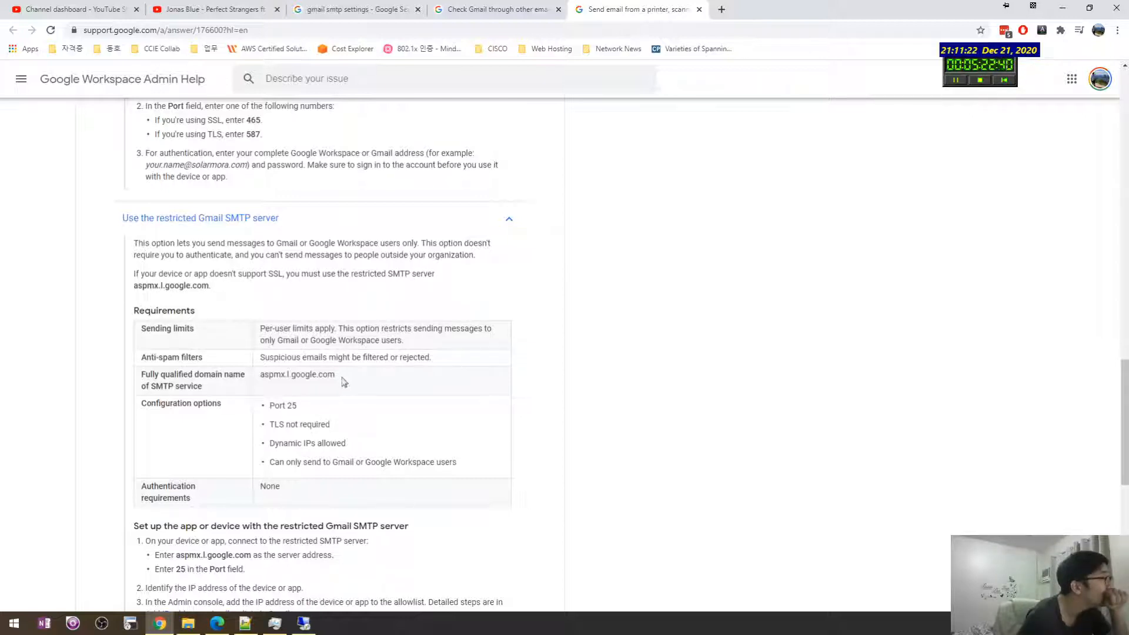
pyautogui.moveTo(344, 381); pyautogui.dragTo(265, 378)
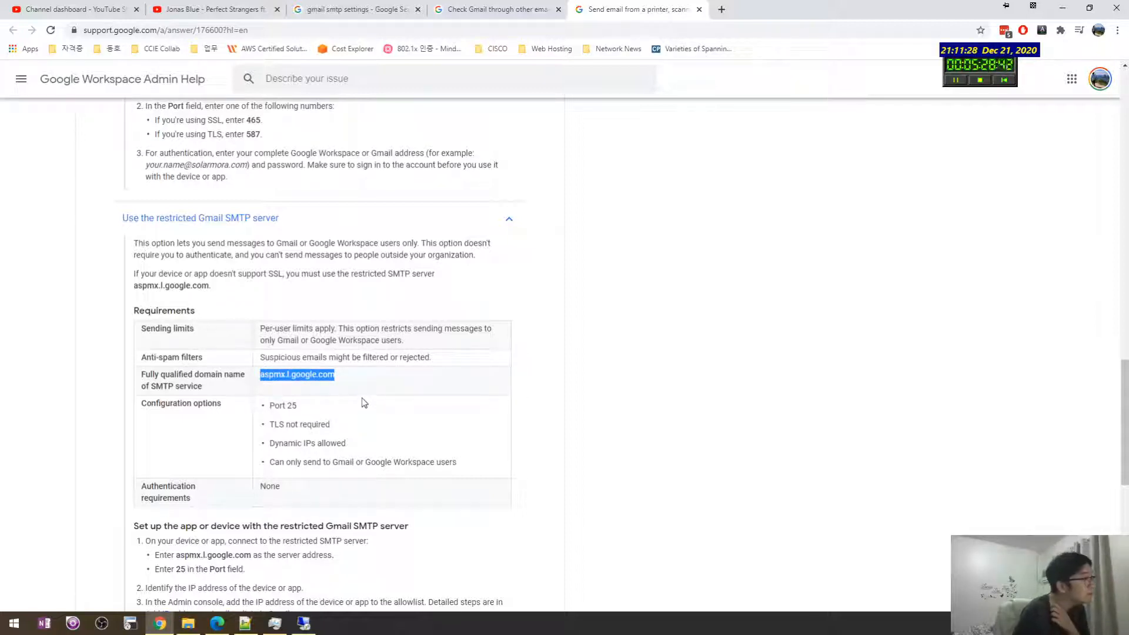
pyautogui.scroll(-2, 365, 393)
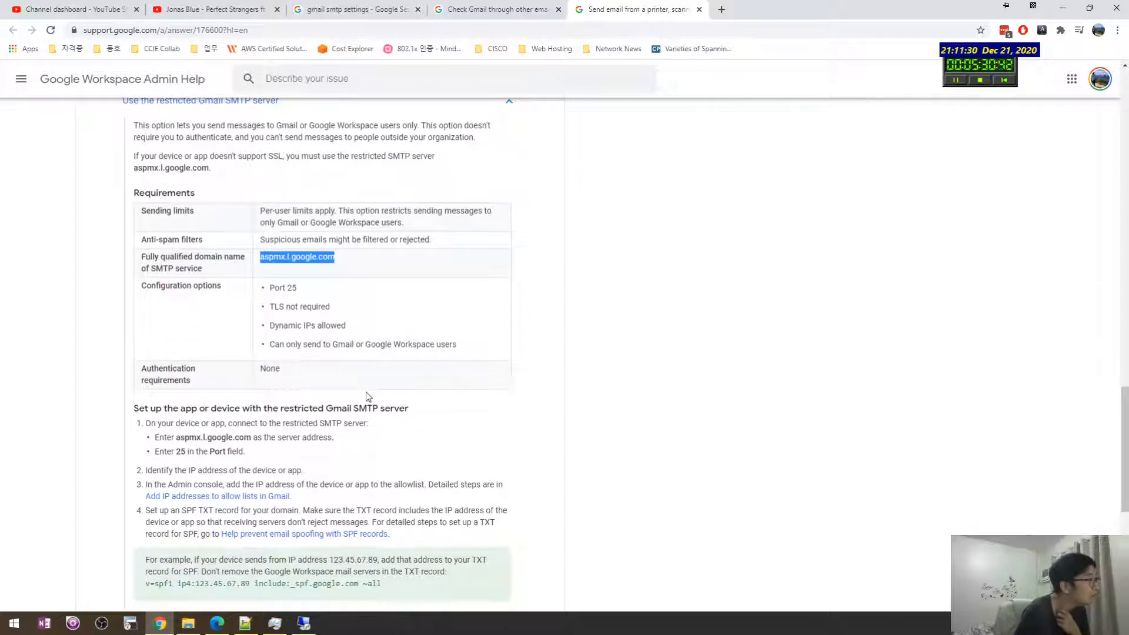
pyautogui.scroll(-1, 367, 397)
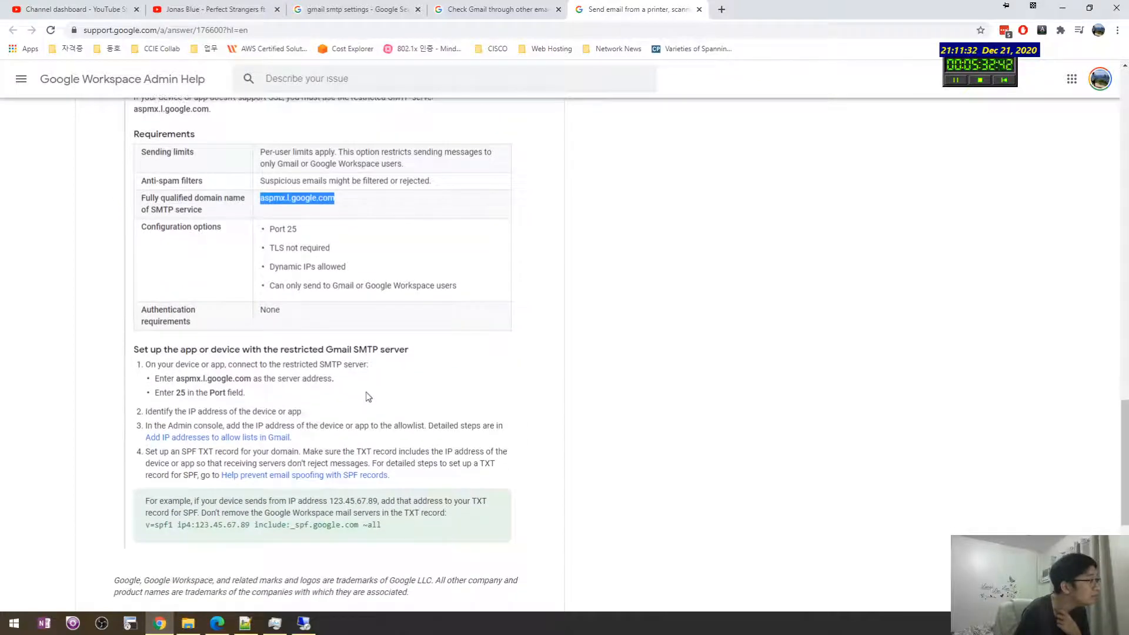
pyautogui.scroll(-1, 367, 397)
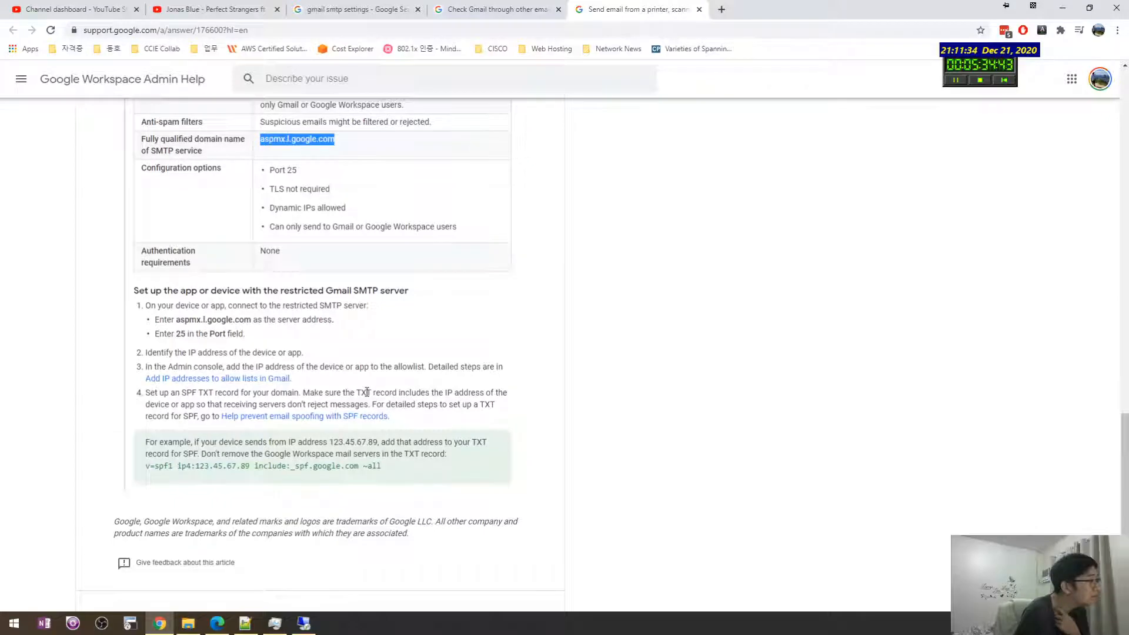
pyautogui.scroll(4, 367, 393)
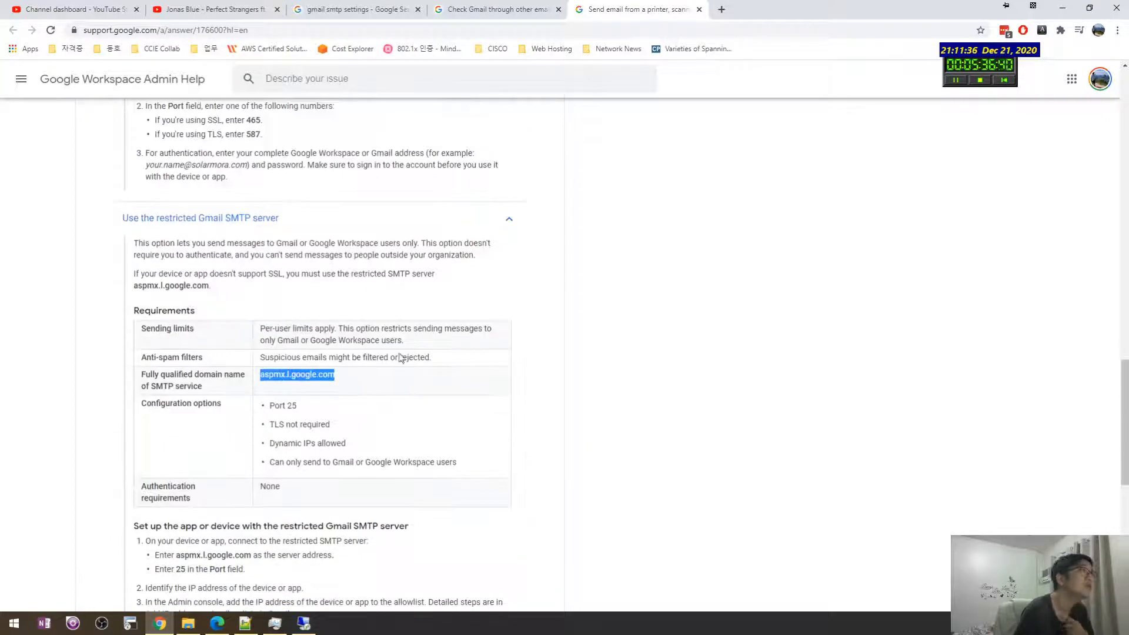
pyautogui.hotkey('ctrl', 'shift', 'Tab')
pyautogui.scroll(-2, 415, 333)
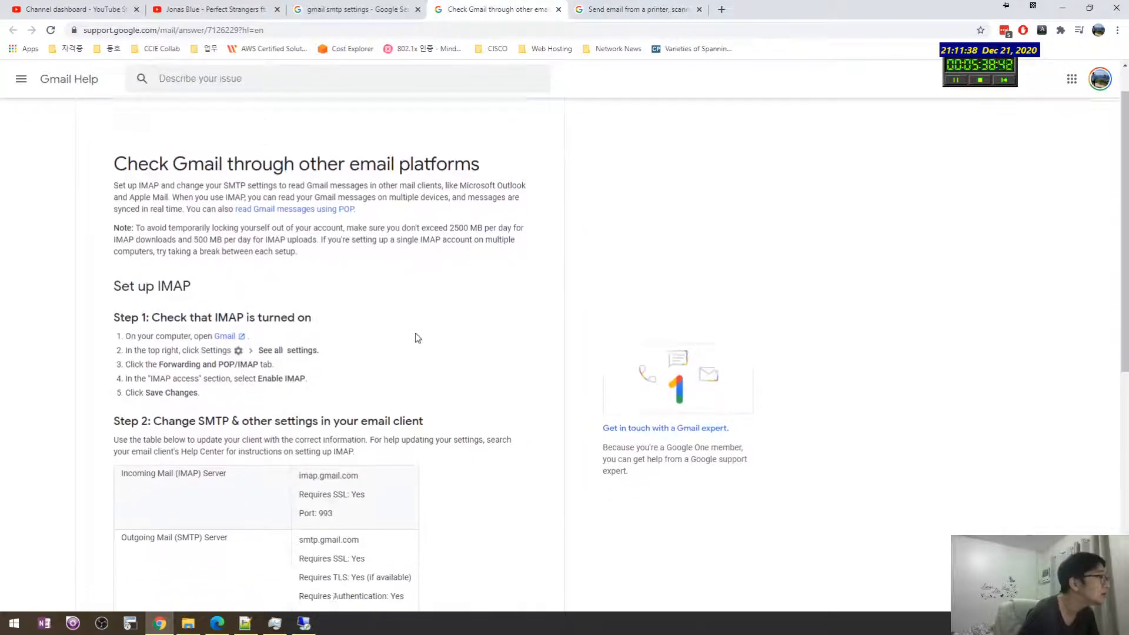
# Step: Review the Step 2 table and outgoing server smtp.gmail.com, then return to the SMTP dialog
pyautogui.scroll(-4, 410, 332)
pyautogui.scroll(4, 410, 332)
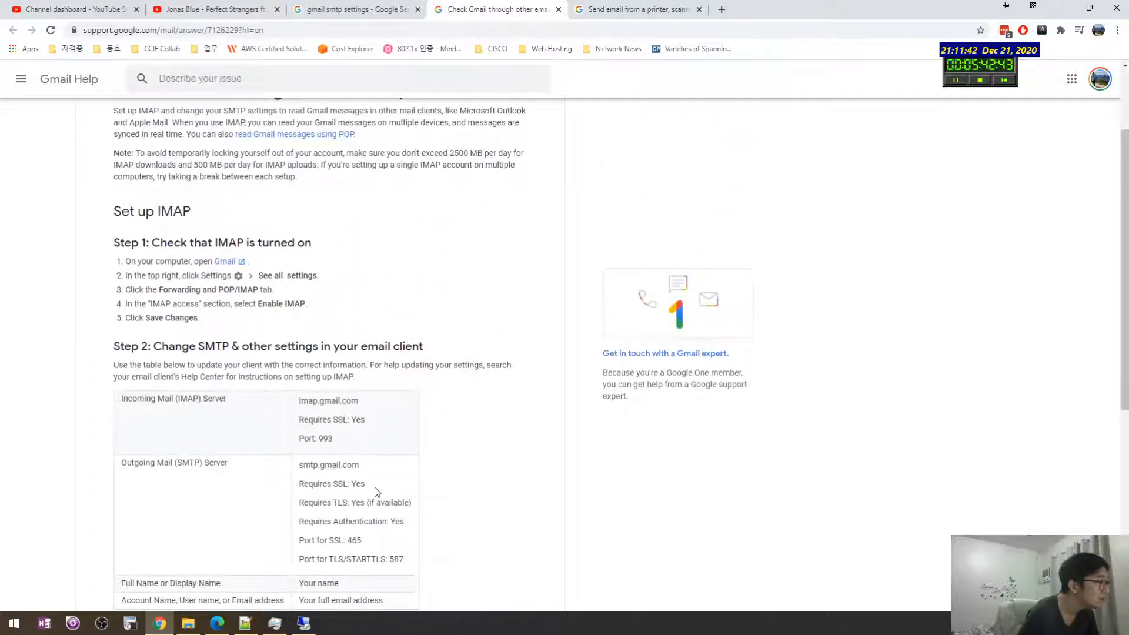
pyautogui.scroll(-1, 373, 546)
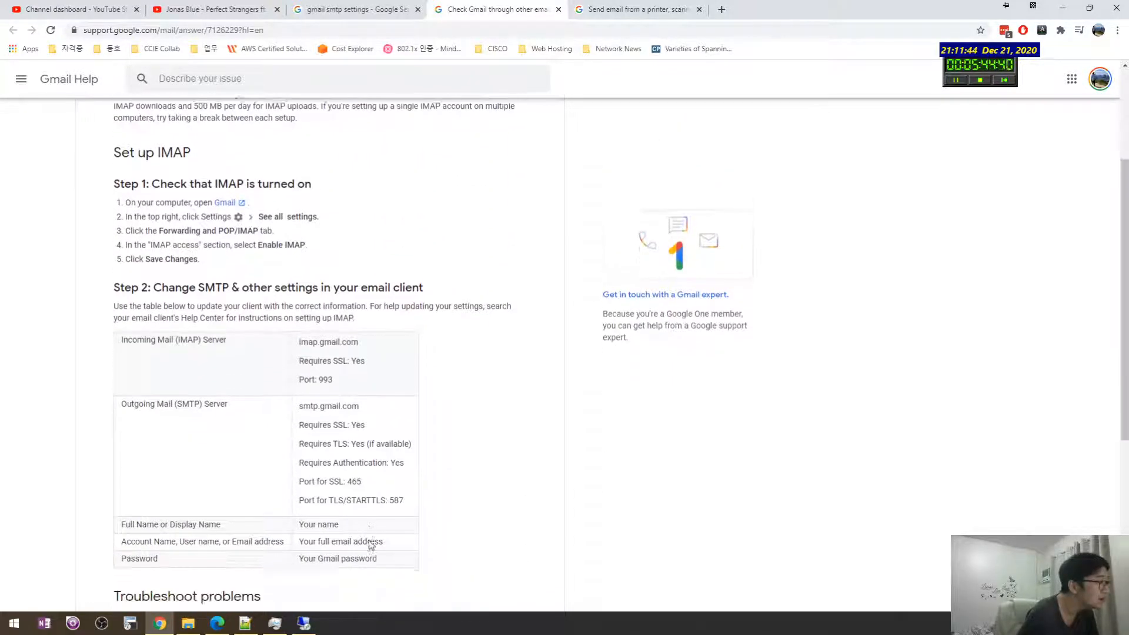
pyautogui.scroll(-1, 371, 546)
pyautogui.moveTo(348, 472); pyautogui.dragTo(302, 472)
pyautogui.moveTo(388, 488); pyautogui.dragTo(314, 501)
pyautogui.click(313, 501)
pyautogui.scroll(1, 338, 400)
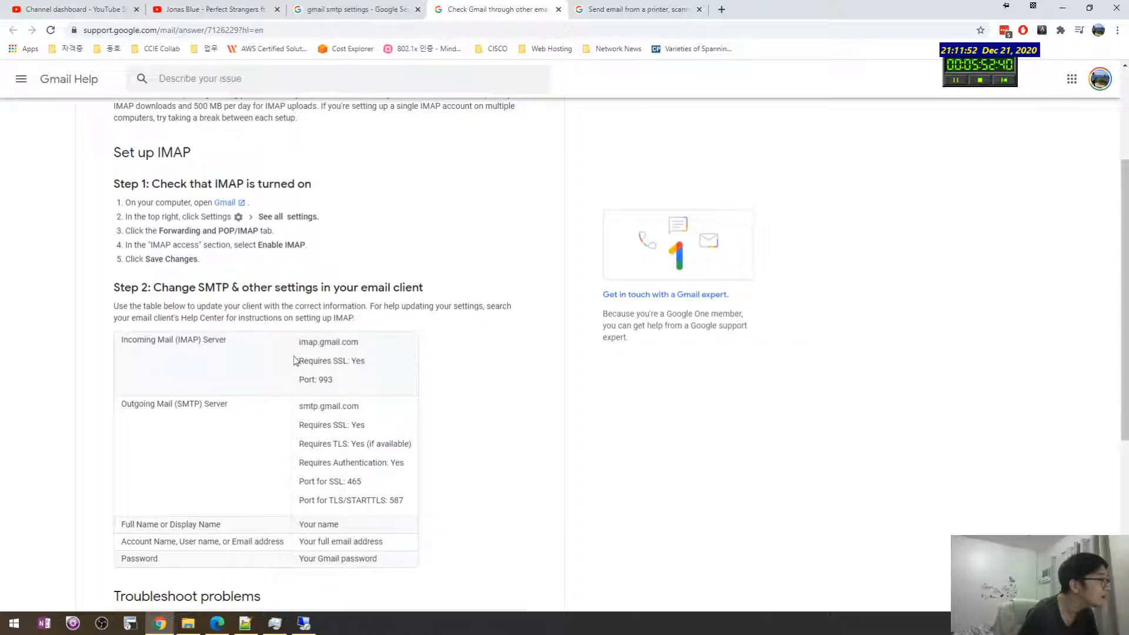
pyautogui.moveTo(360, 408); pyautogui.dragTo(298, 410)
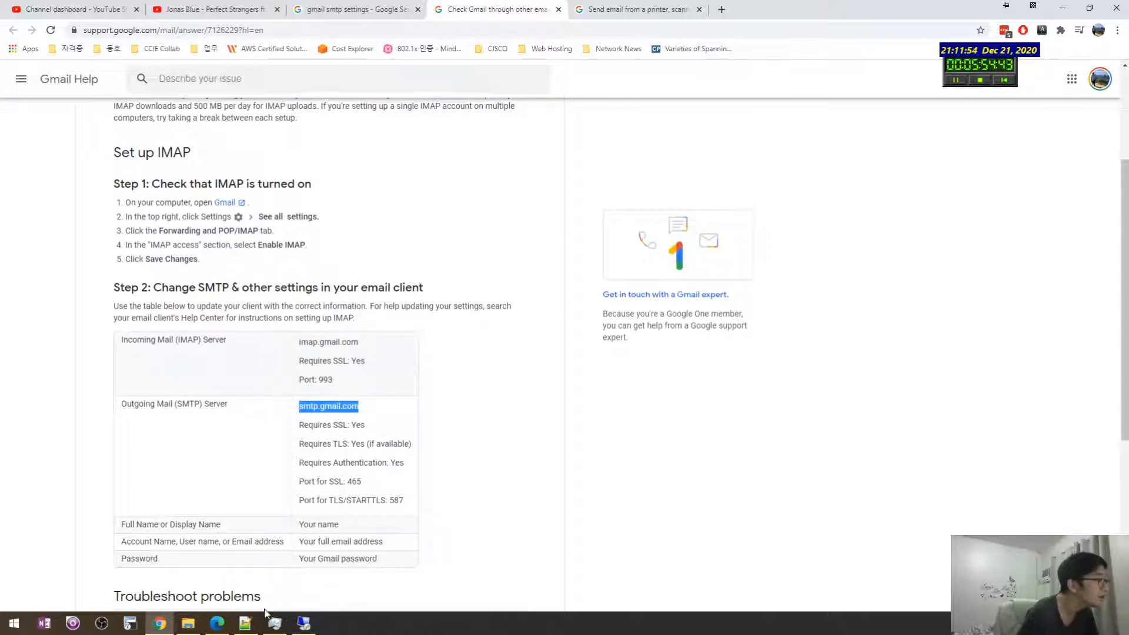
pyautogui.click(303, 623)
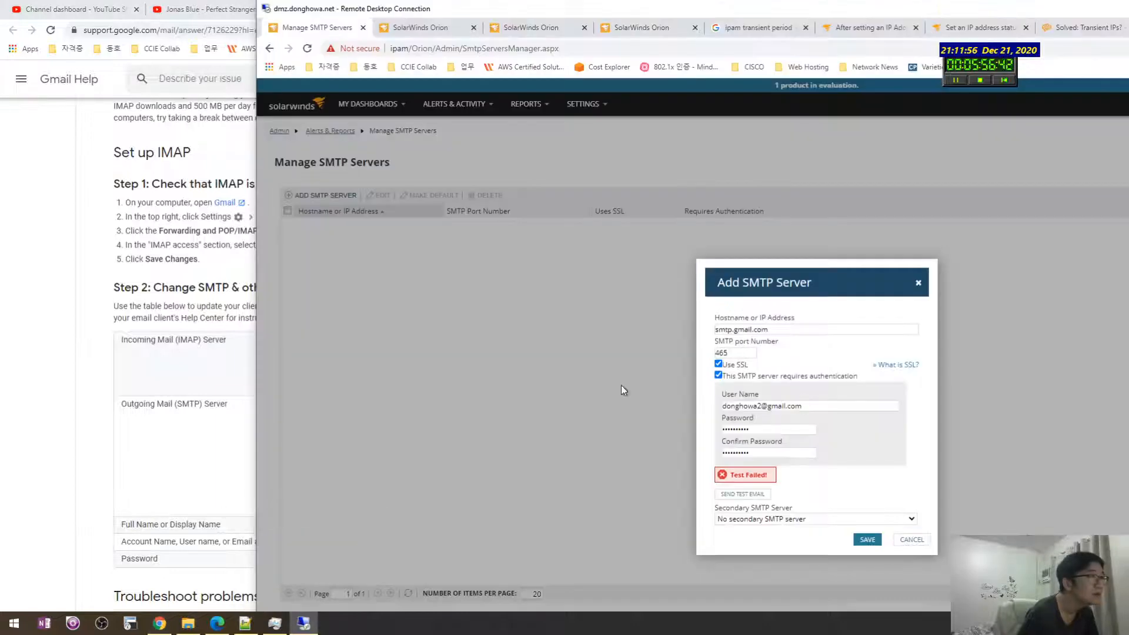
# Step: Paste smtp.gmail.com back into the hostname field and confirm port 465
pyautogui.moveTo(774, 324); pyautogui.dragTo(712, 335)
pyautogui.hotkey('ctrl', 'c')
pyautogui.click(783, 331)
pyautogui.hotkey('ctrl', 'v')
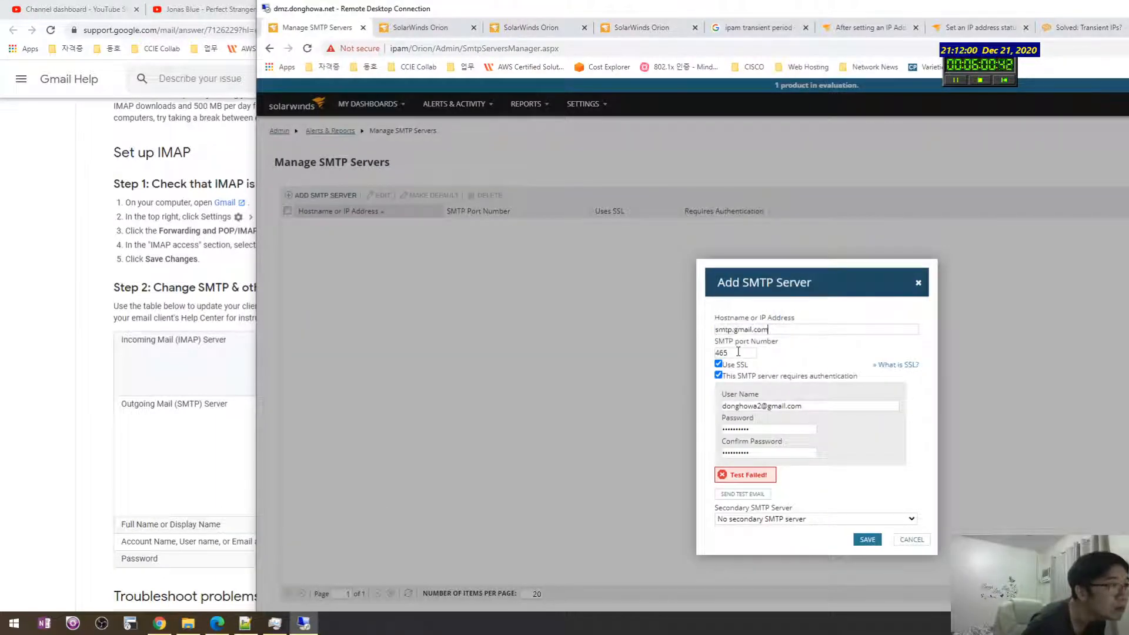
pyautogui.click(310, 626)
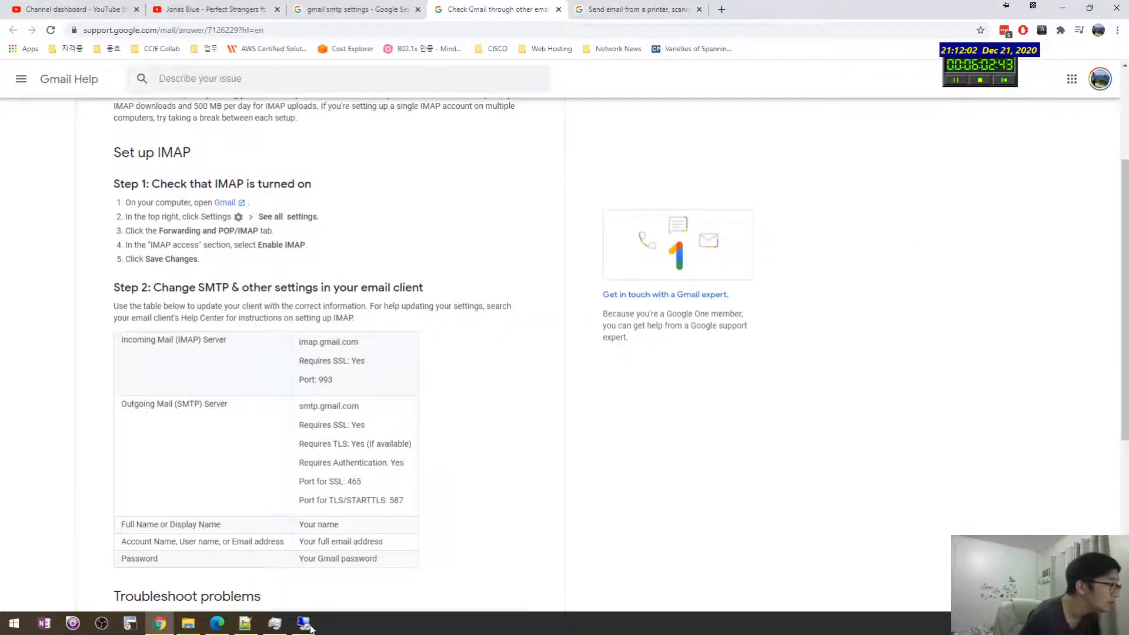
pyautogui.click(310, 627)
pyautogui.click(750, 354)
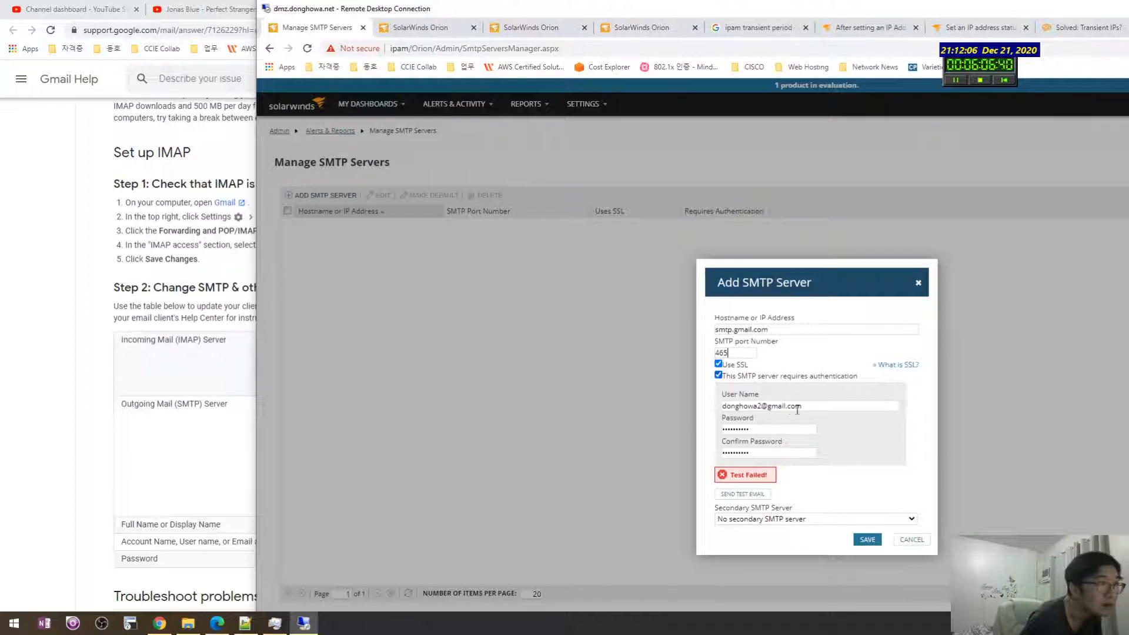
# Step: Re-enter the account password and its confirmation
pyautogui.tripleClick(776, 407)
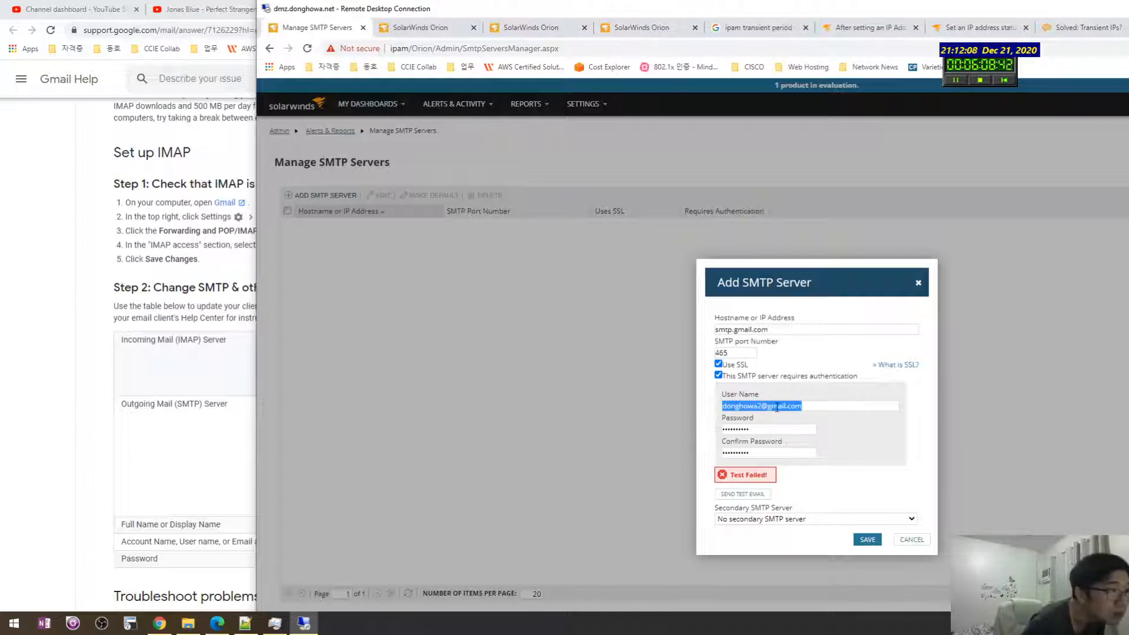
pyautogui.press('Tab')
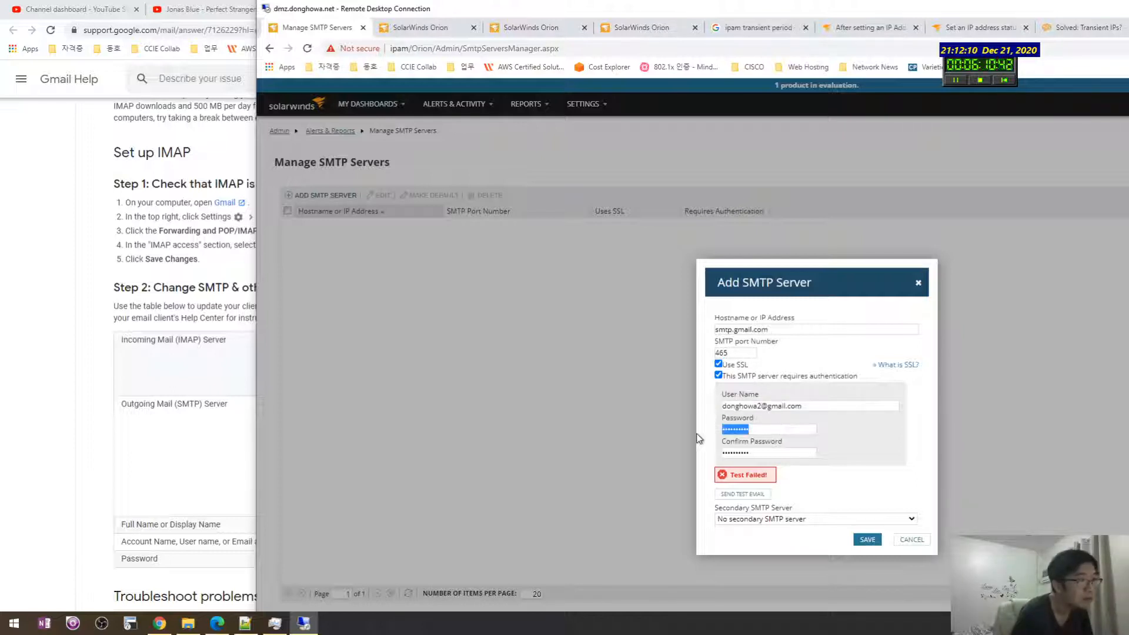
pyautogui.write('****')
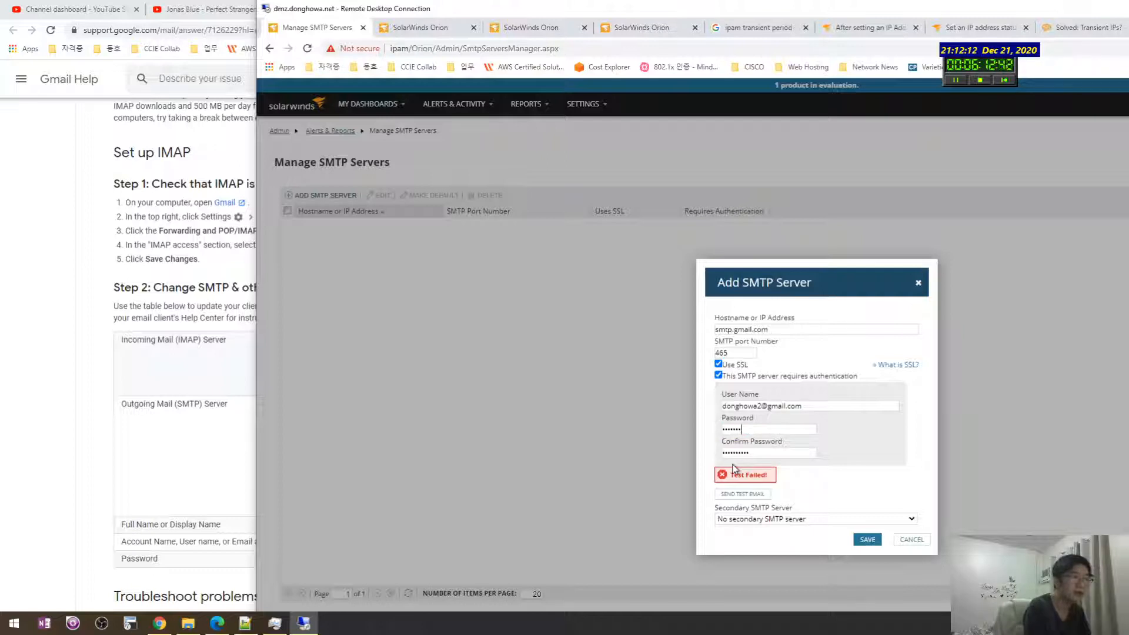
pyautogui.write('**')
pyautogui.press('Tab')
pyautogui.write('*********')
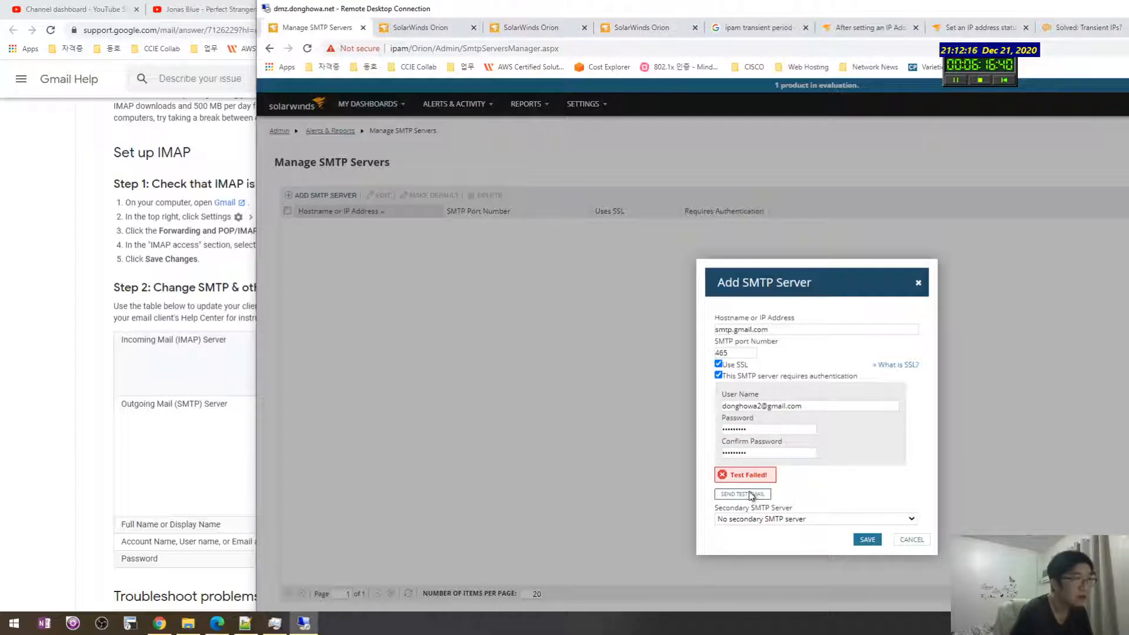
# Step: Send a test email, which now succeeds, and save the Gmail SMTP server
pyautogui.click(752, 496)
pyautogui.click(873, 416)
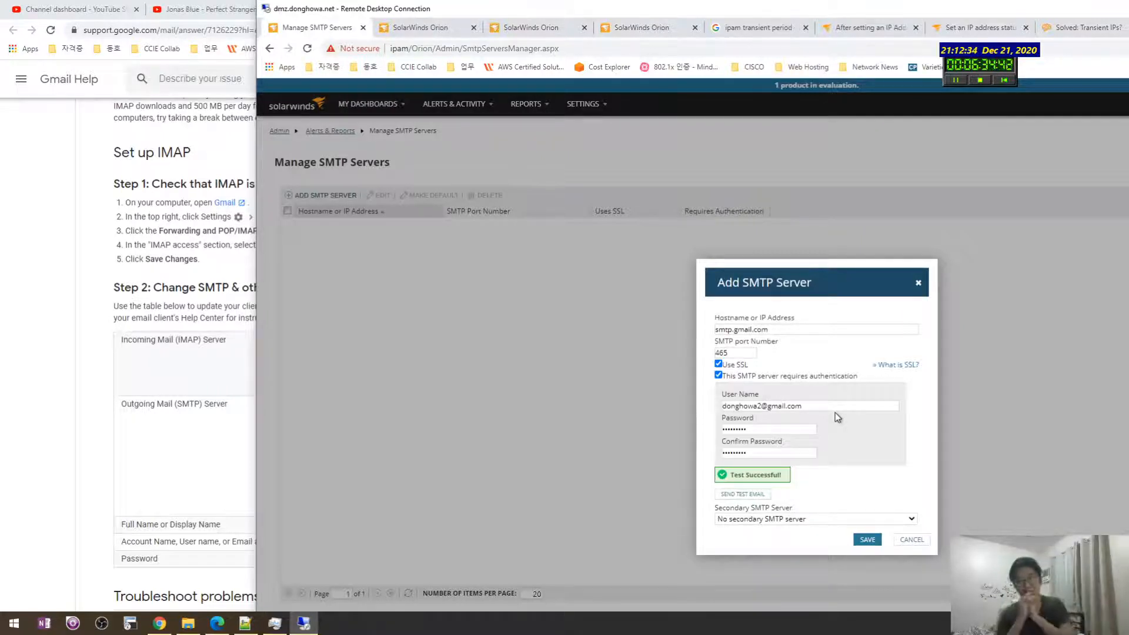
pyautogui.click(867, 540)
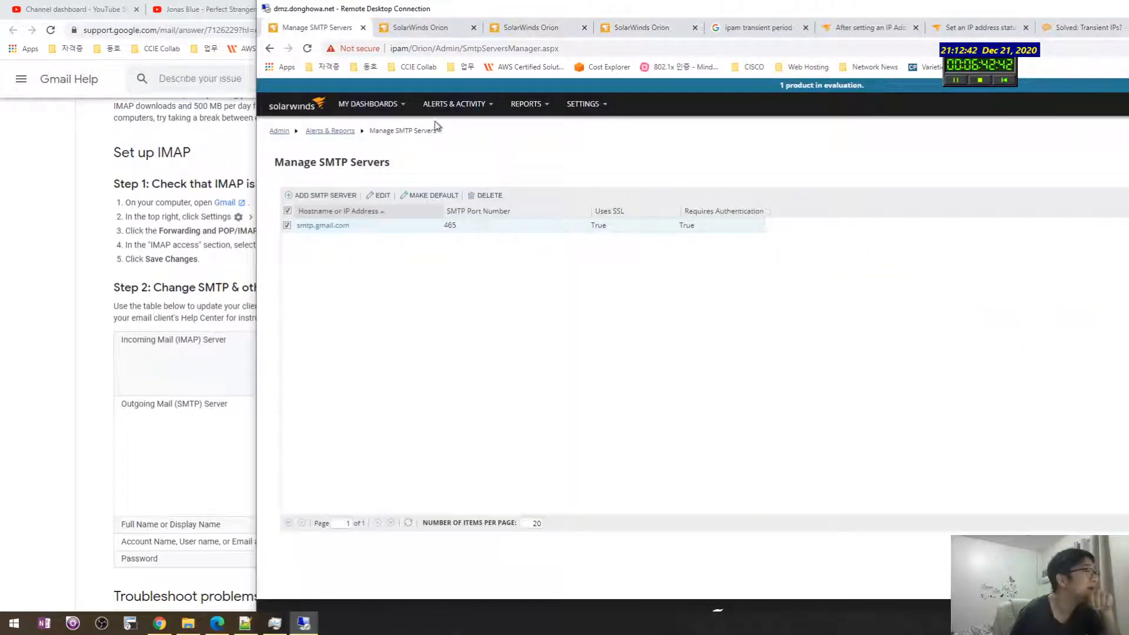
# Step: Select all eight active alerts and clear their triggered instances
pyautogui.moveTo(452, 105)
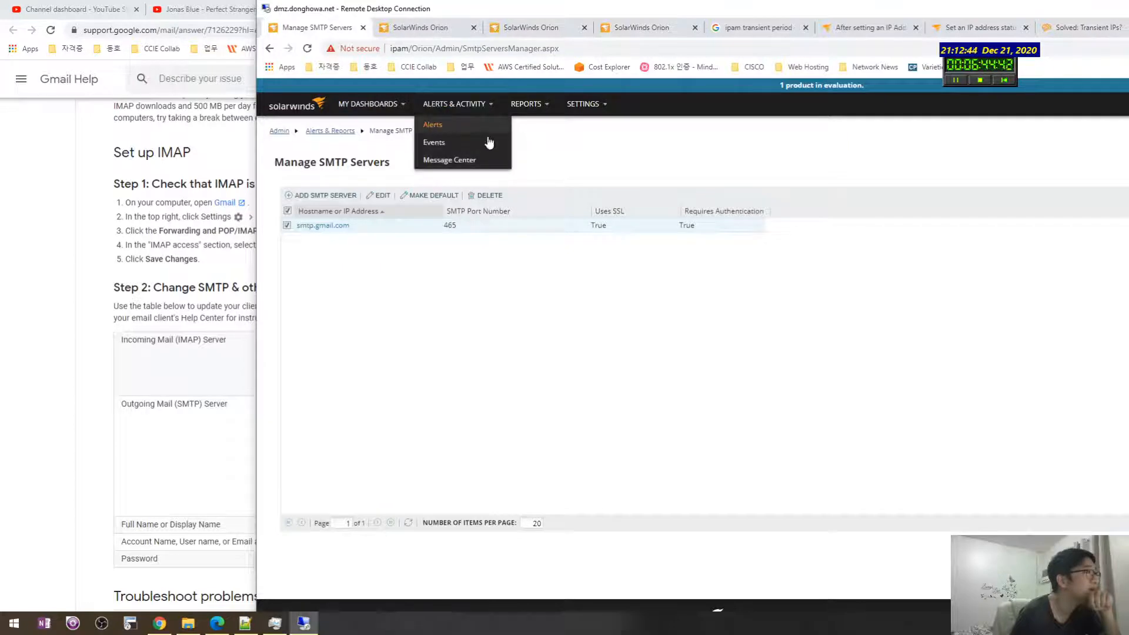
pyautogui.click(506, 124)
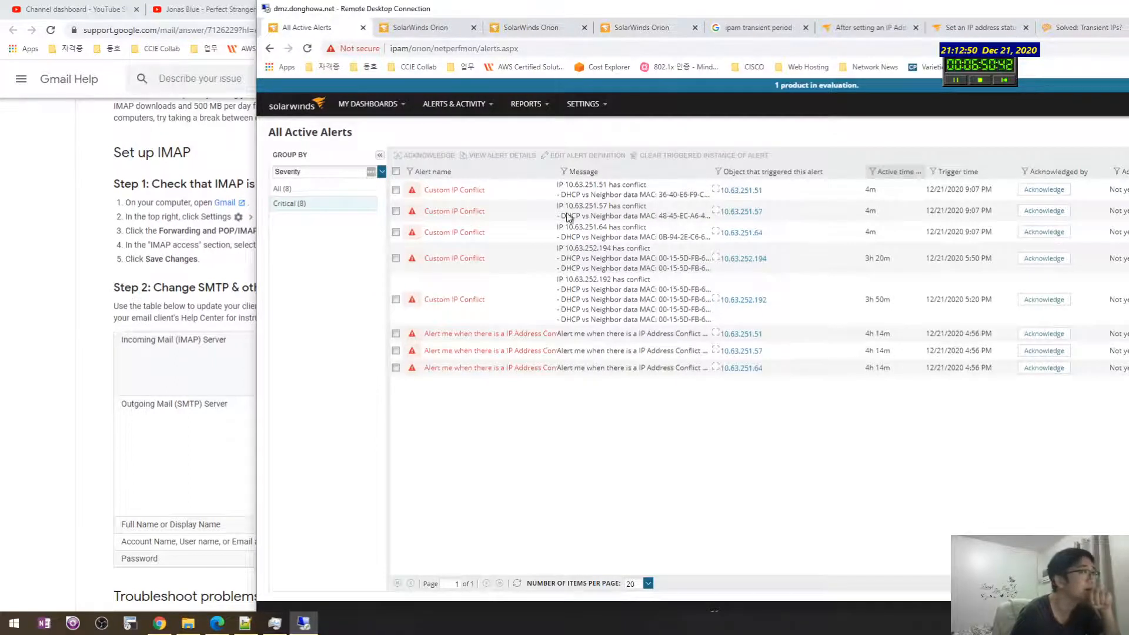
pyautogui.moveTo(586, 10); pyautogui.dragTo(472, 17)
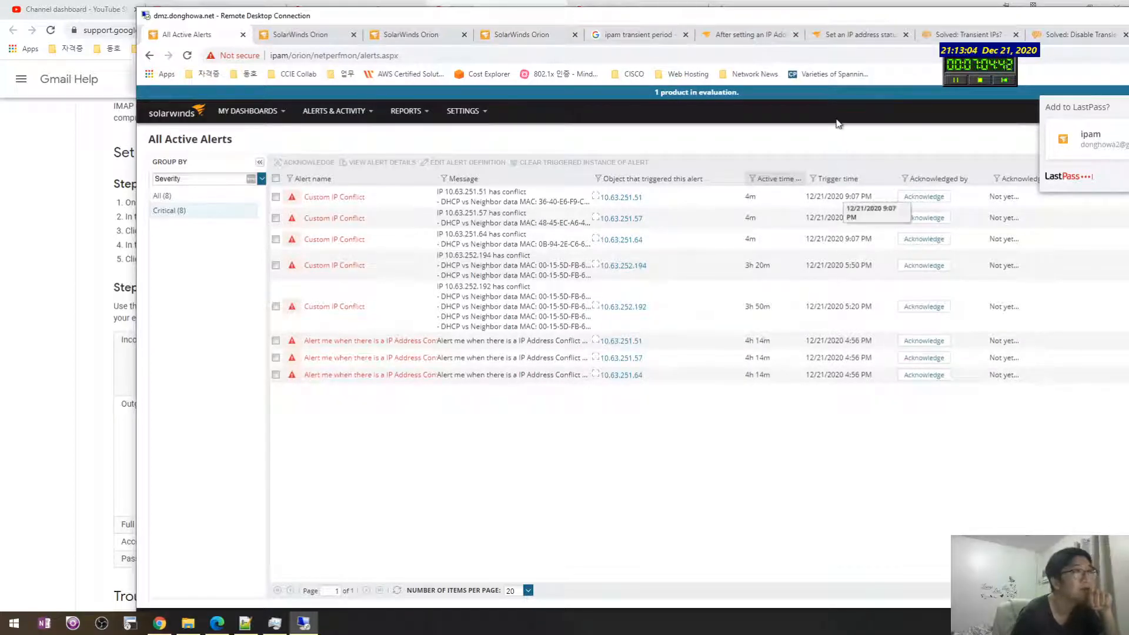
pyautogui.moveTo(781, 20); pyautogui.dragTo(686, 21)
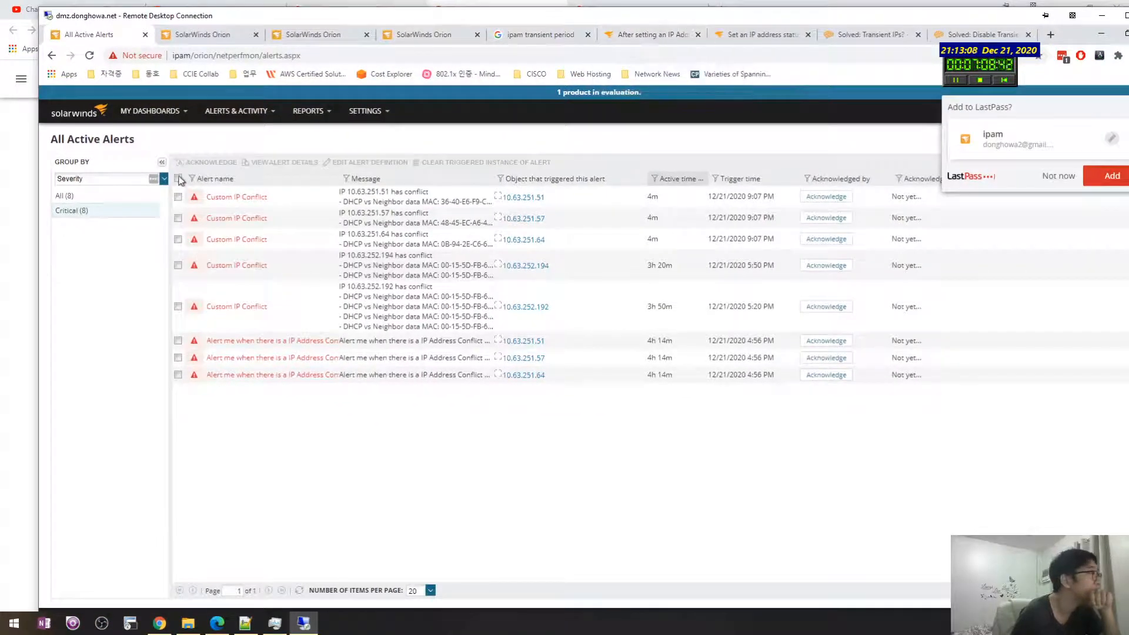
pyautogui.click(178, 179)
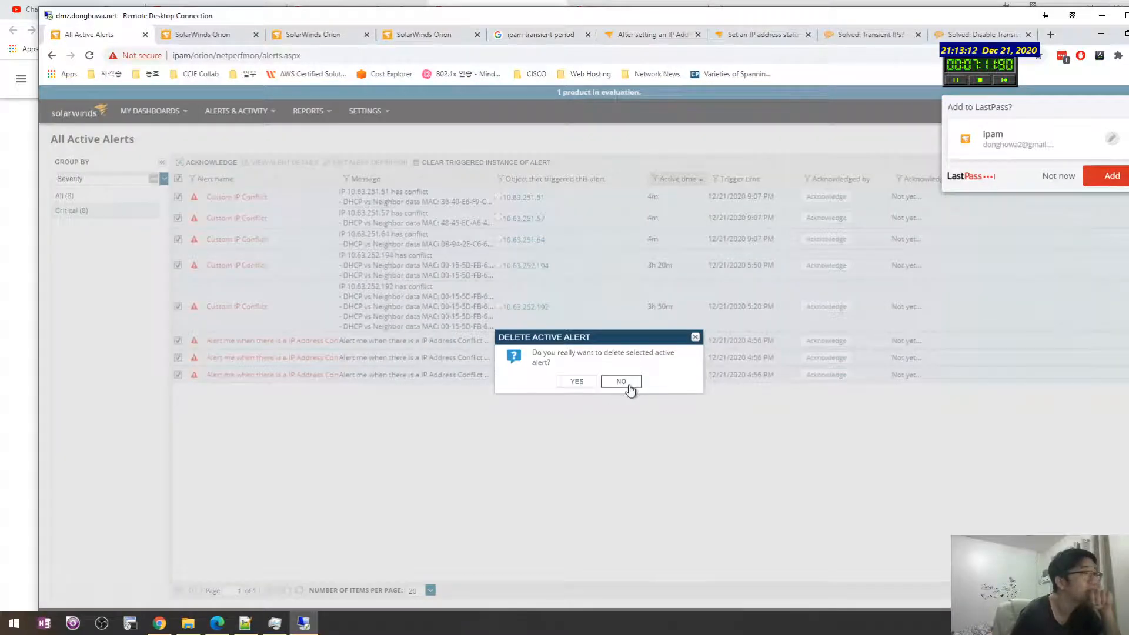
pyautogui.click(622, 383)
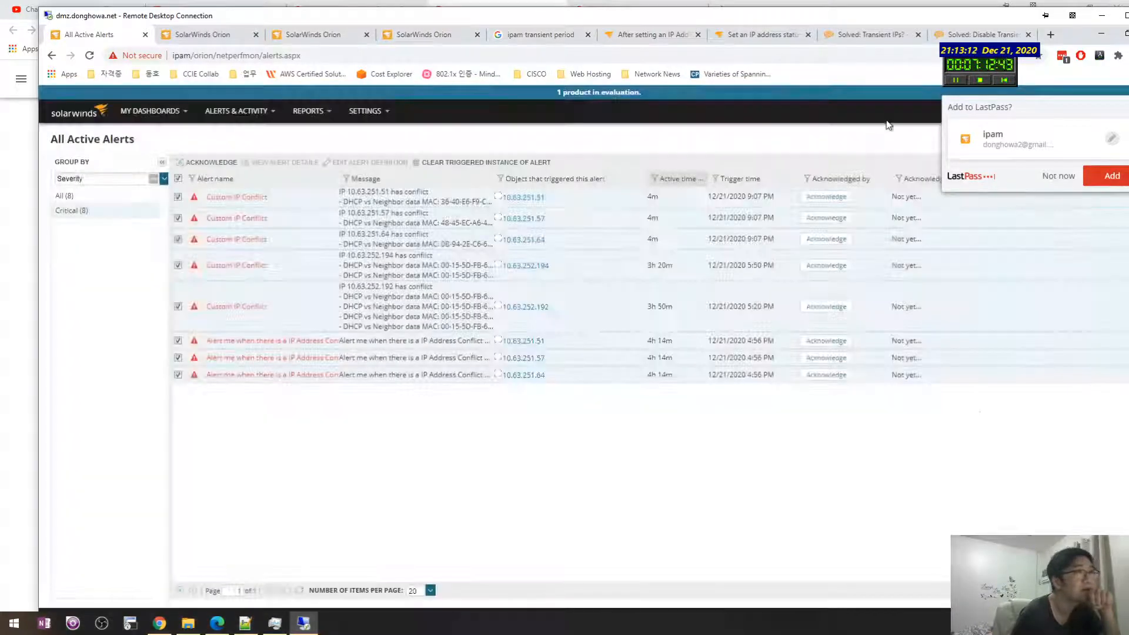
pyautogui.click(1057, 177)
pyautogui.doubleClick(894, 16)
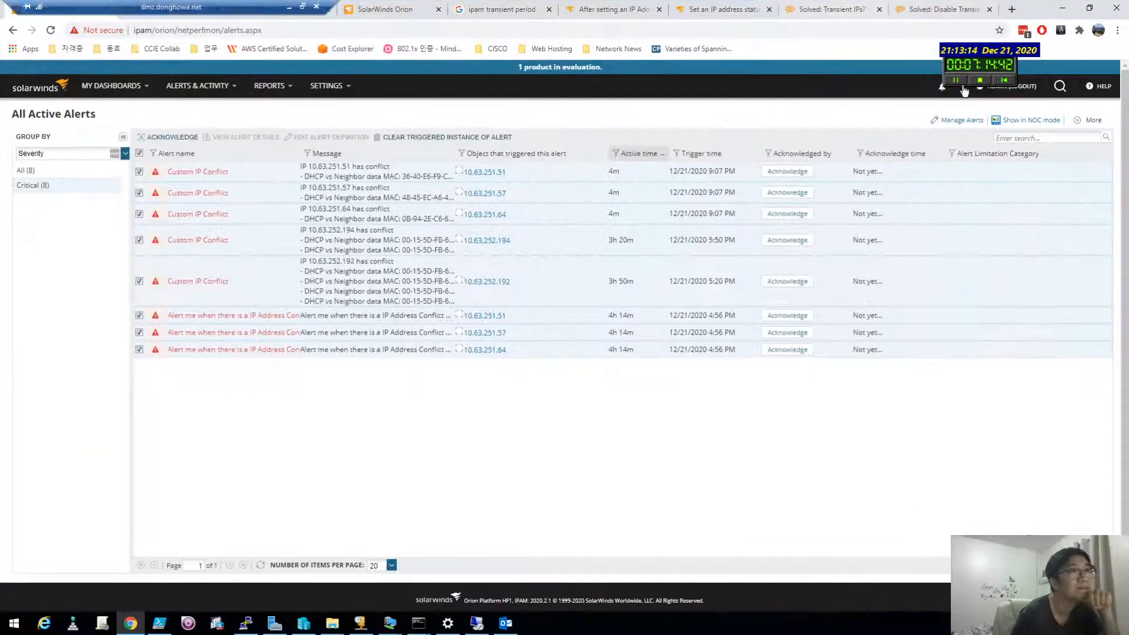
# Step: Open Manage Alerts, then place the caret on the third line of the Notepad++ notes
pyautogui.click(954, 120)
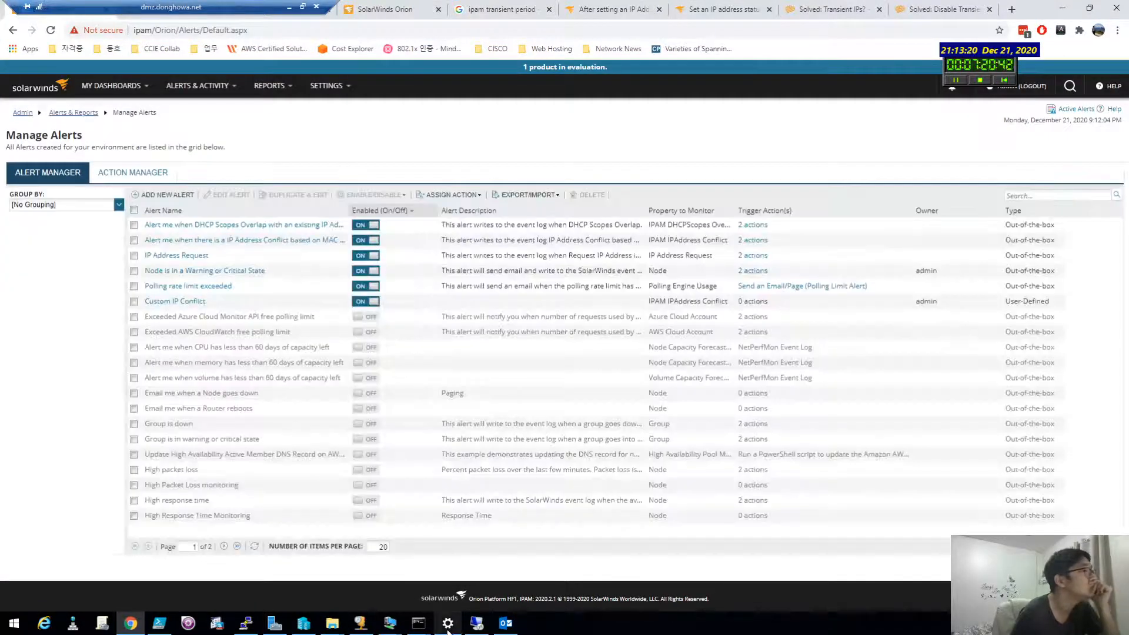
pyautogui.click(303, 7)
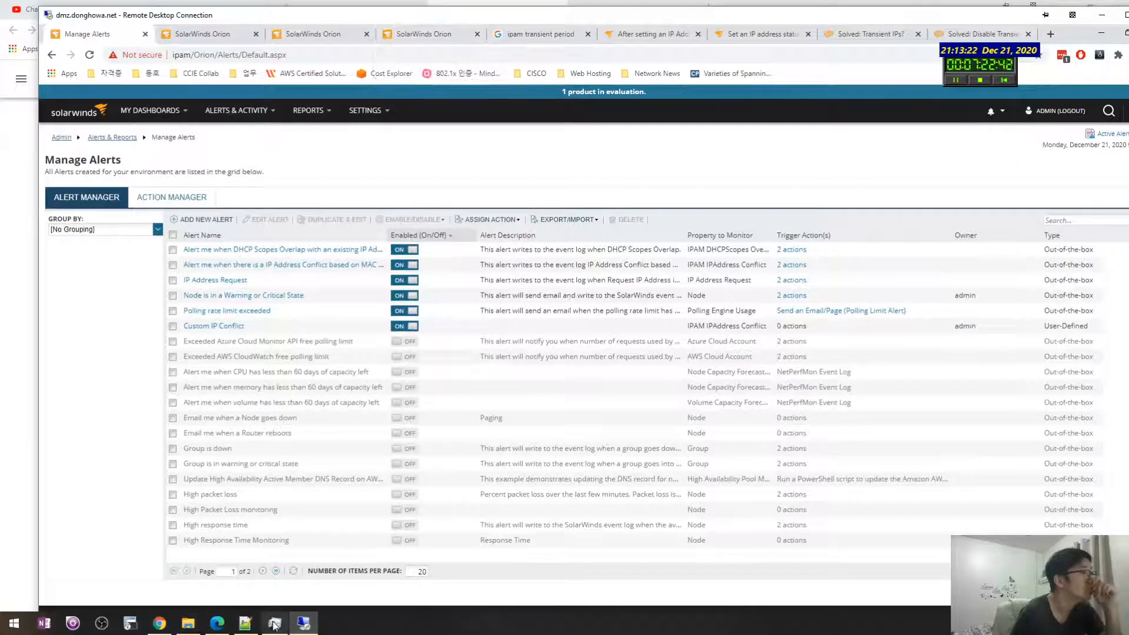
pyautogui.click(245, 623)
pyautogui.click(739, 230)
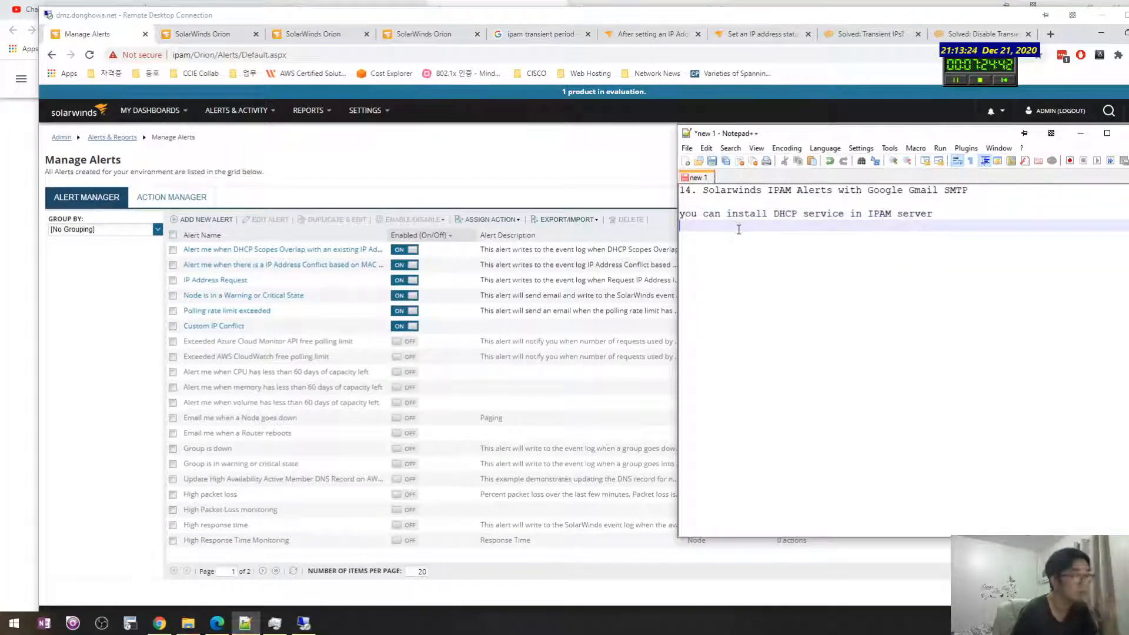
# Step: Note smtp.gmail.com in Notepad++ and copy the Gmail help page's web address
pyautogui.press('Return')
pyautogui.write('smtp')
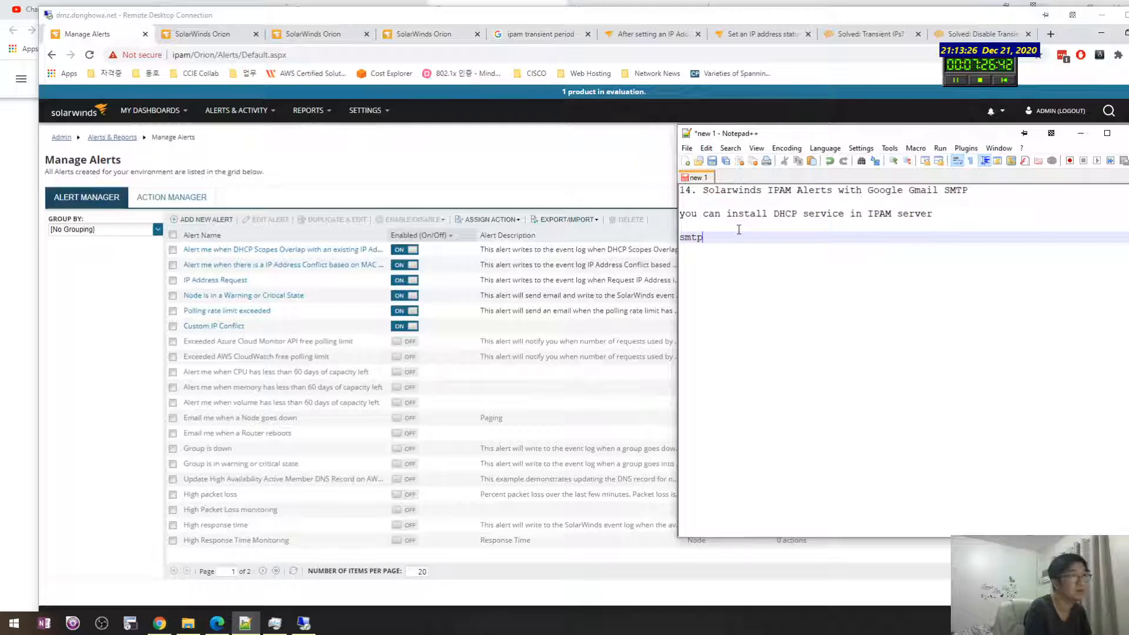
pyautogui.write('.gmail.com')
pyautogui.press('Return')
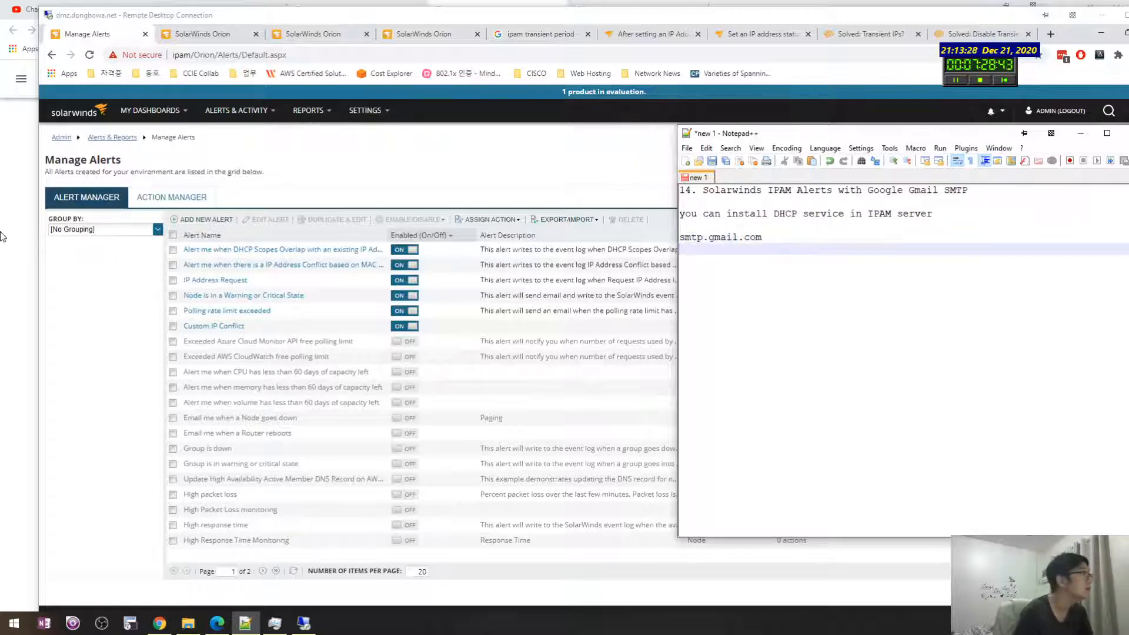
pyautogui.click(12, 253)
pyautogui.click(287, 27)
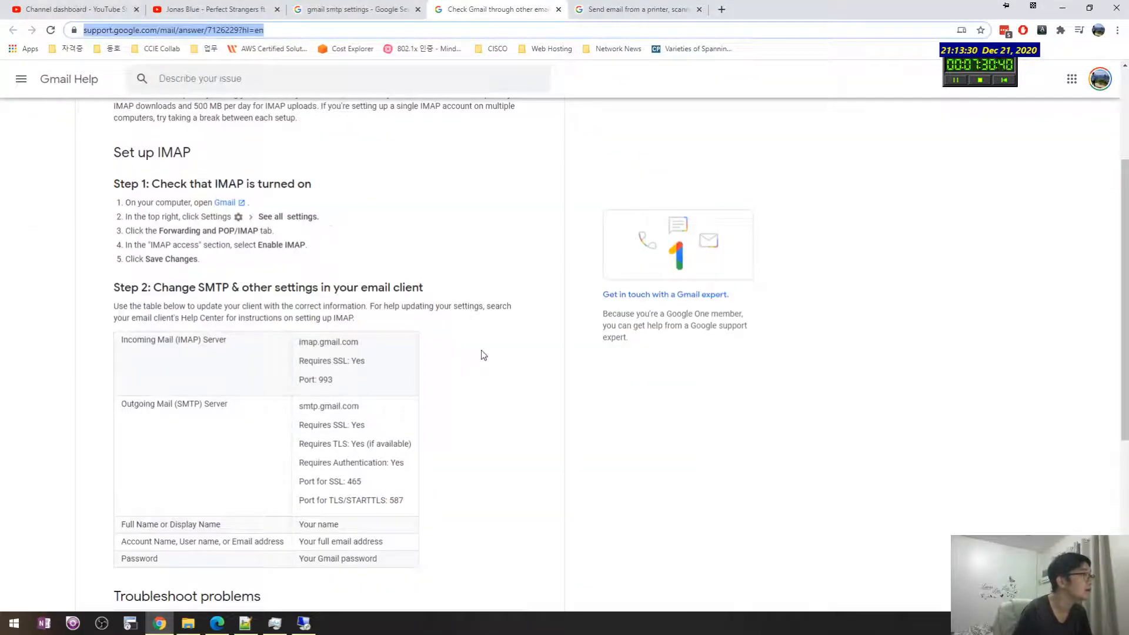
pyautogui.scroll(3, 478, 327)
pyautogui.scroll(-4, 488, 300)
pyautogui.click(594, 9)
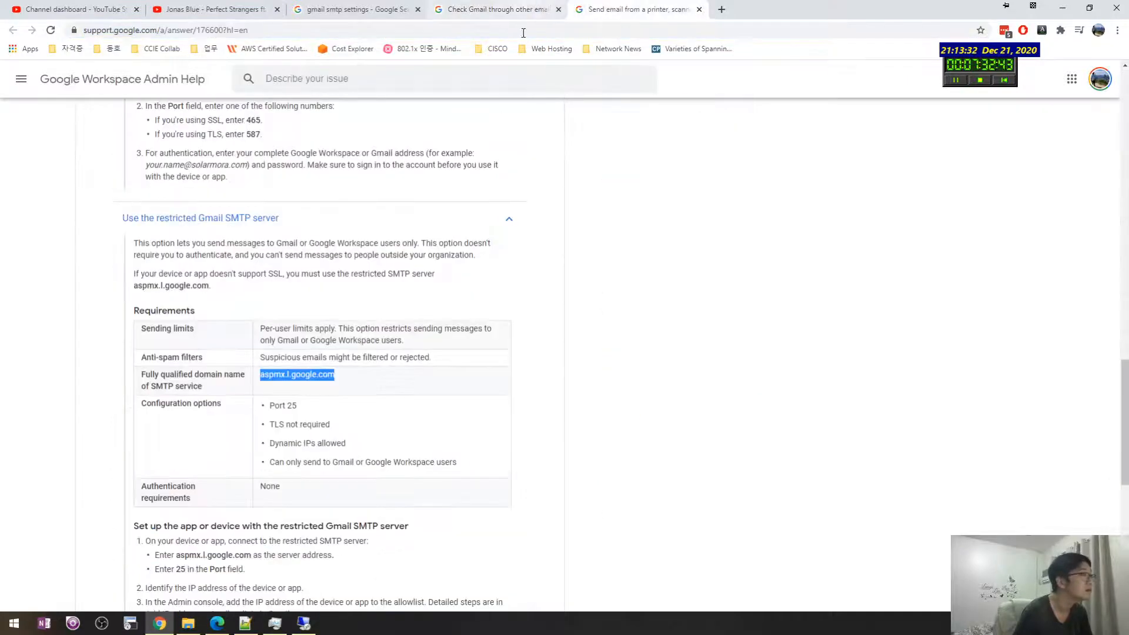
pyautogui.scroll(3, 400, 323)
pyautogui.hotkey('alt', 'Tab')
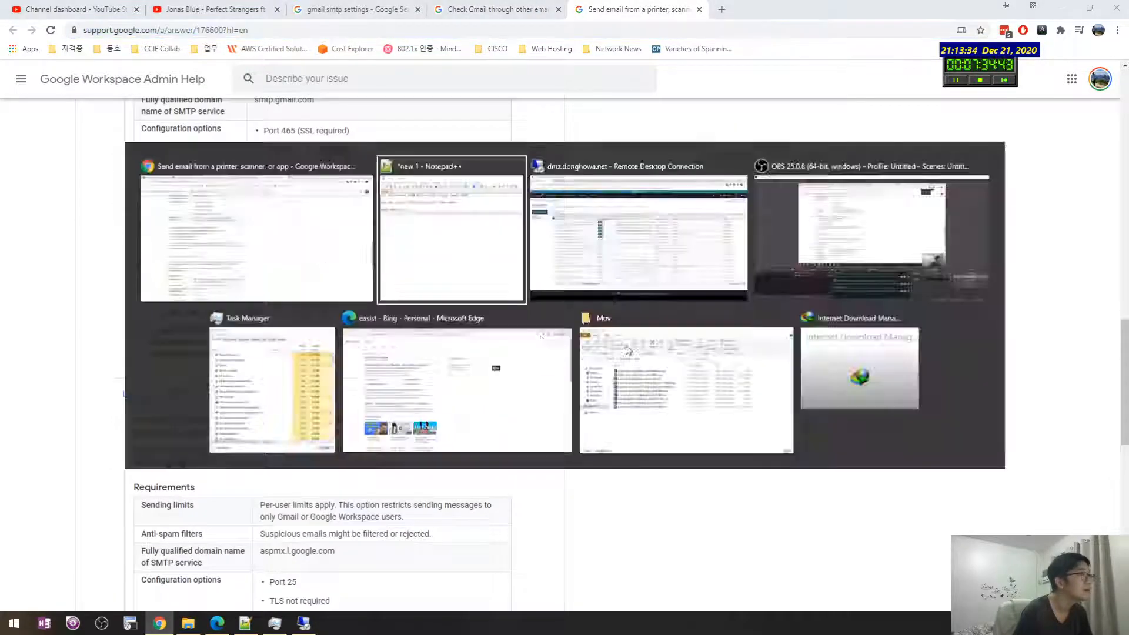
# Step: Paste the help page link above smtp.gmail.com in the notes
pyautogui.click(792, 225)
pyautogui.press('Return')
pyautogui.write('https://support.google.com/a/answer/176600?hl=en')
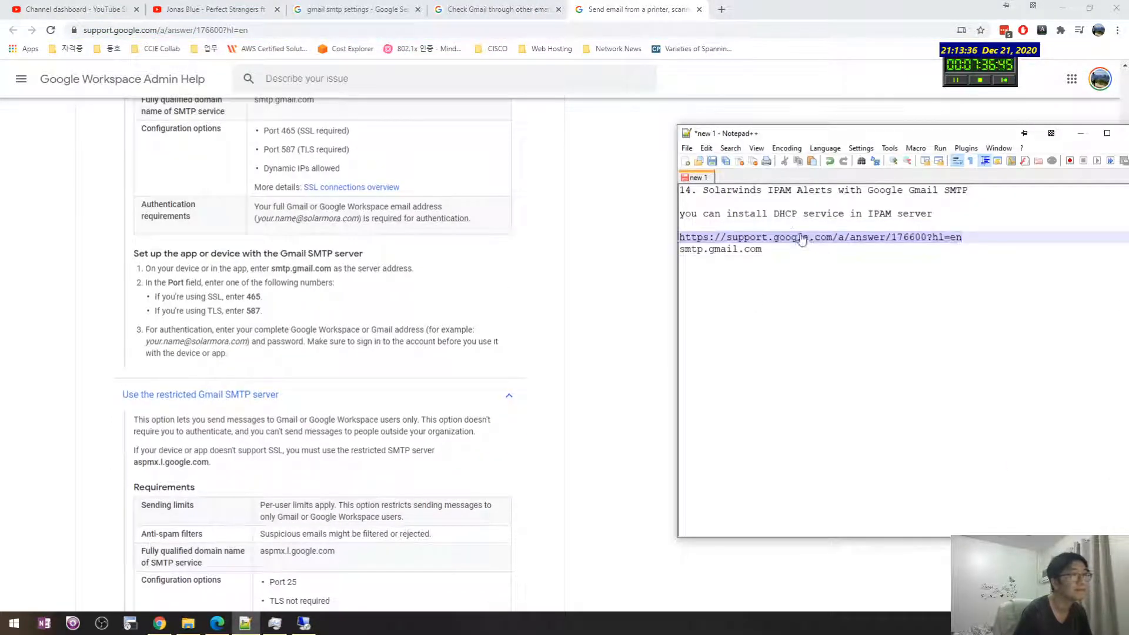
pyautogui.press('Return')
pyautogui.click(781, 265)
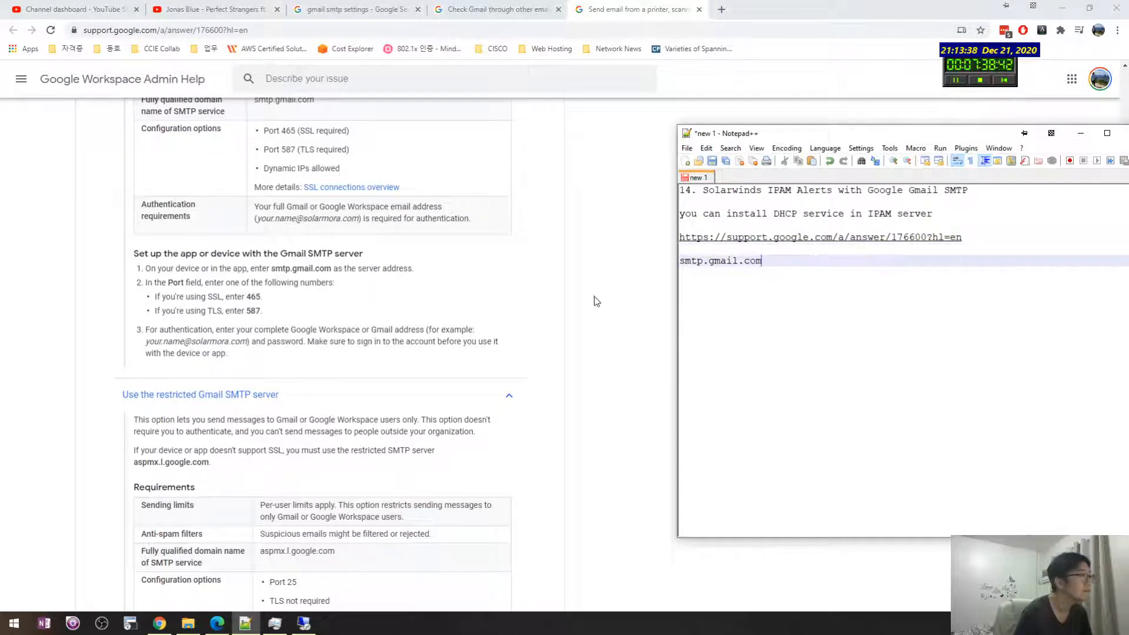
# Step: Add 'ssl : 465', a placeholder Gmail address and 'password' lines below the hostname
pyautogui.scroll(2, 565, 306)
pyautogui.click(819, 274)
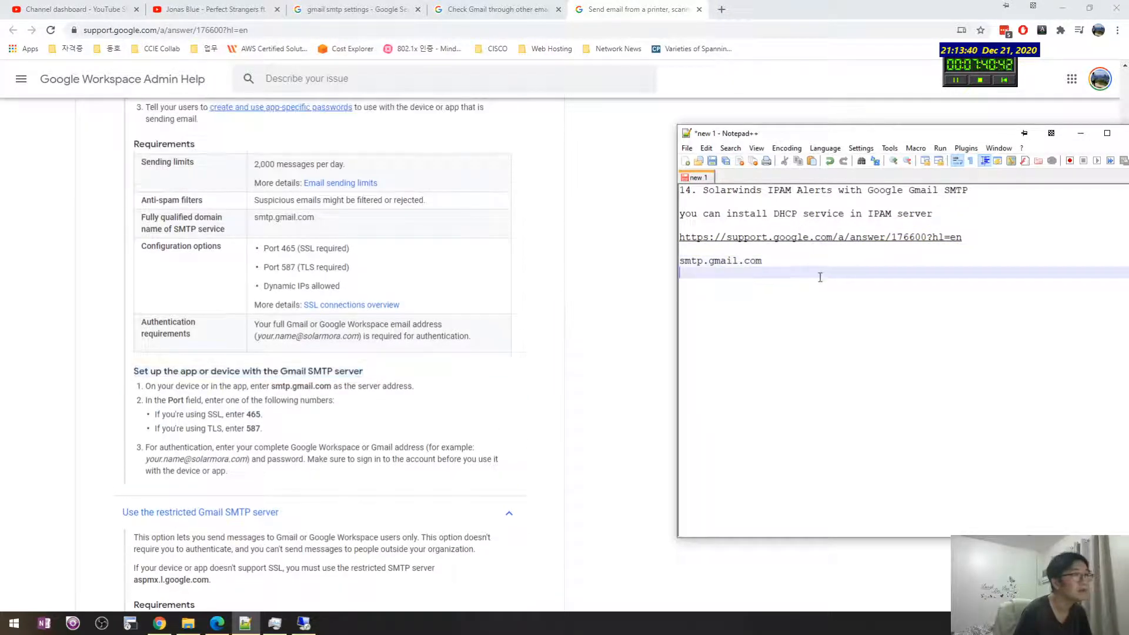
pyautogui.write('ssl')
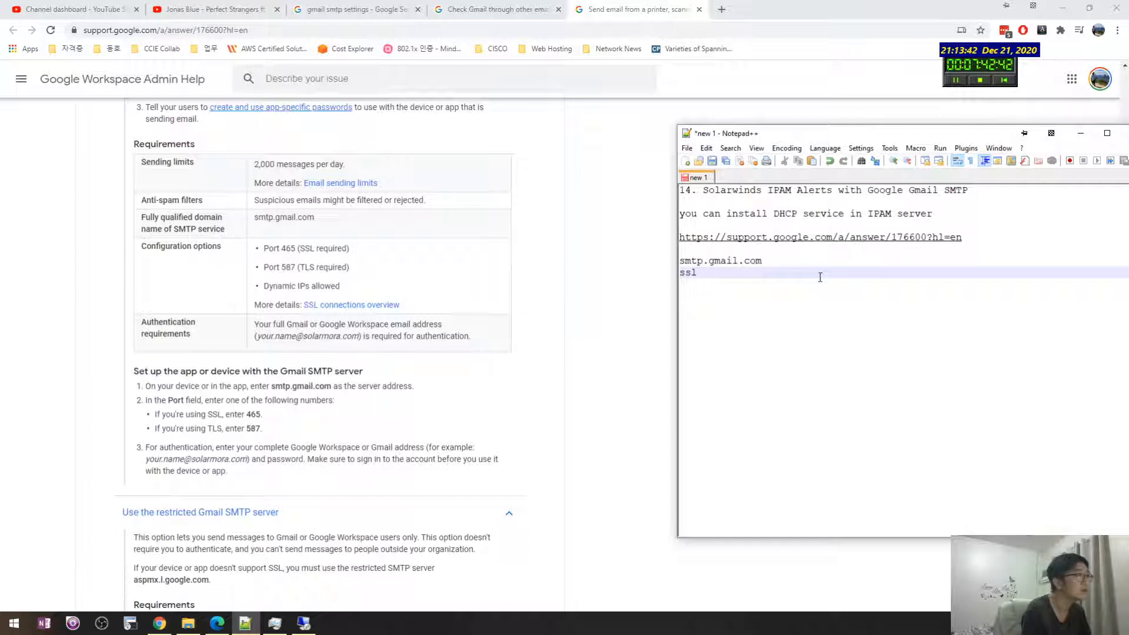
pyautogui.write(' : 465')
pyautogui.press('Return')
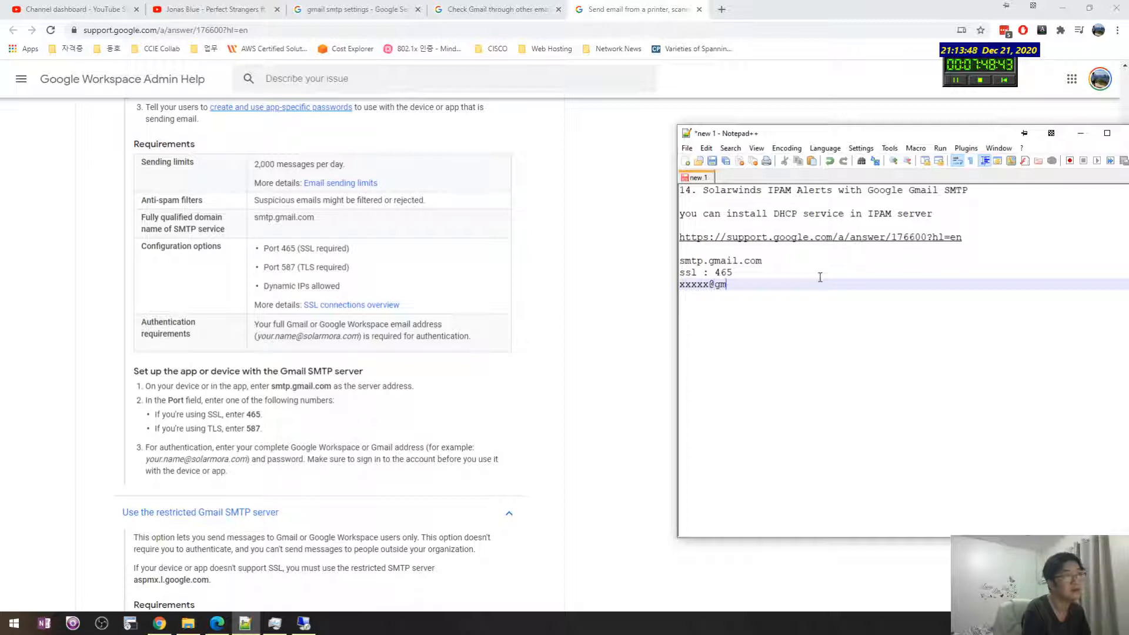
pyautogui.write('xxxxx@gmail.com')
pyautogui.press('Return')
pyautogui.write('password')
pyautogui.press('Return')
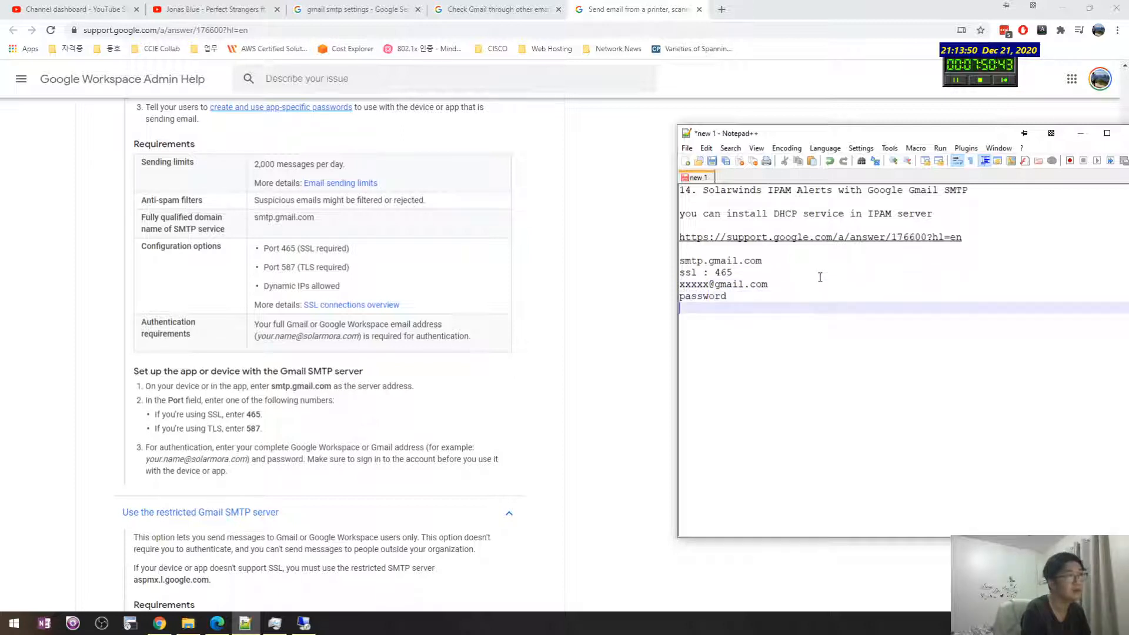
pyautogui.click(620, 290)
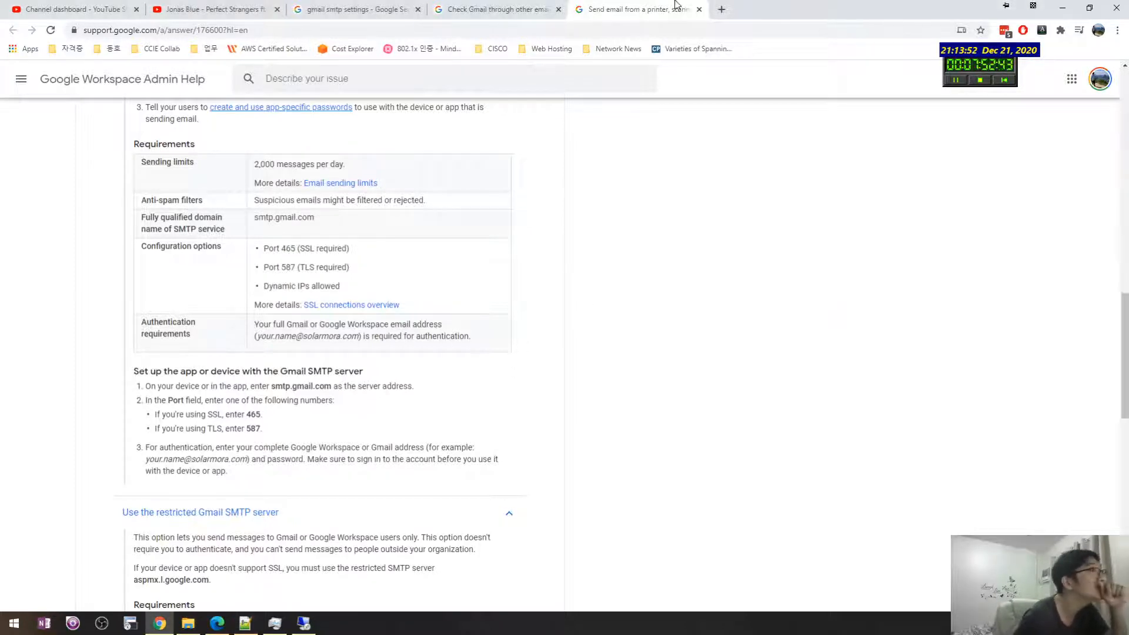
# Step: Open the Custom IP Conflict alert from Manage Alerts in edit mode
pyautogui.click(314, 627)
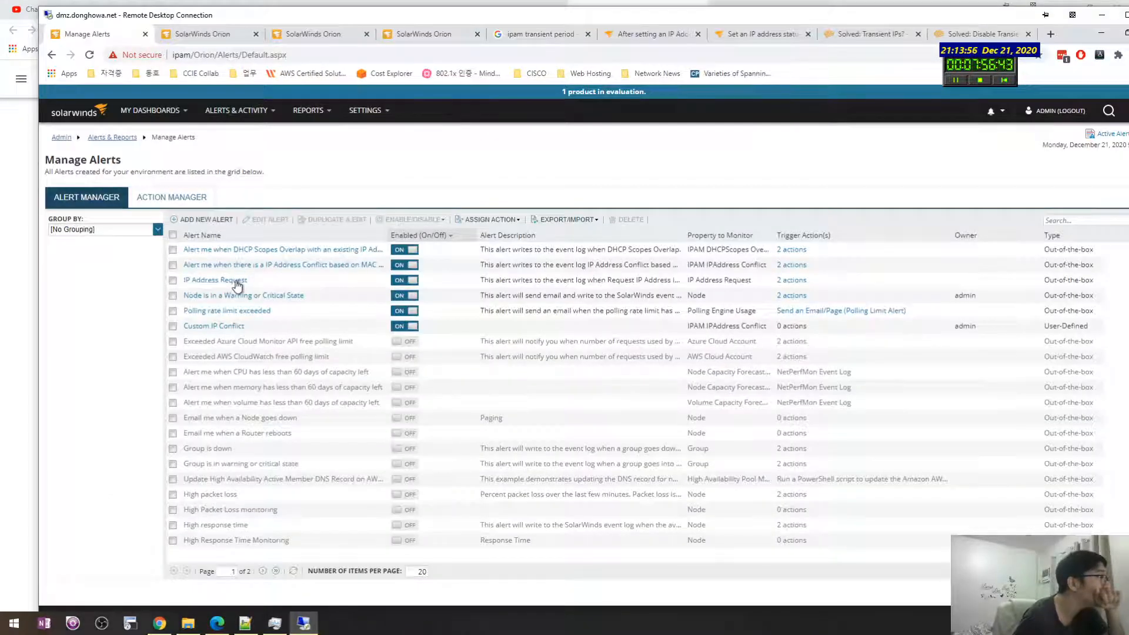
pyautogui.click(224, 327)
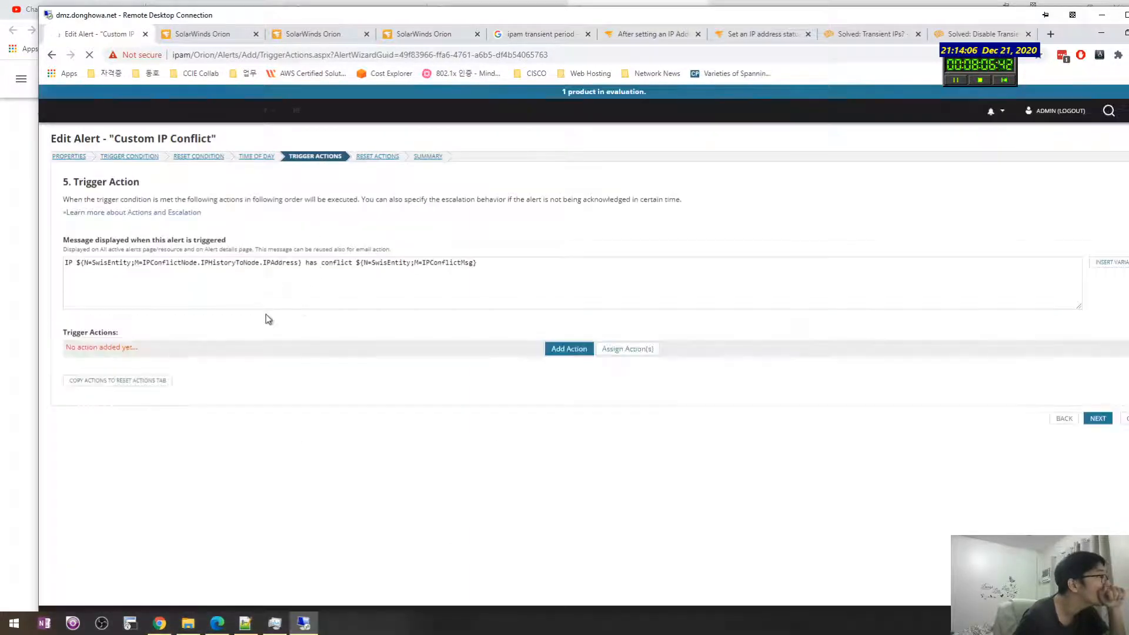
# Step: Add a Send an Email/Page trigger action named IP Conflict with the recipient's Gmail address
pyautogui.click(579, 350)
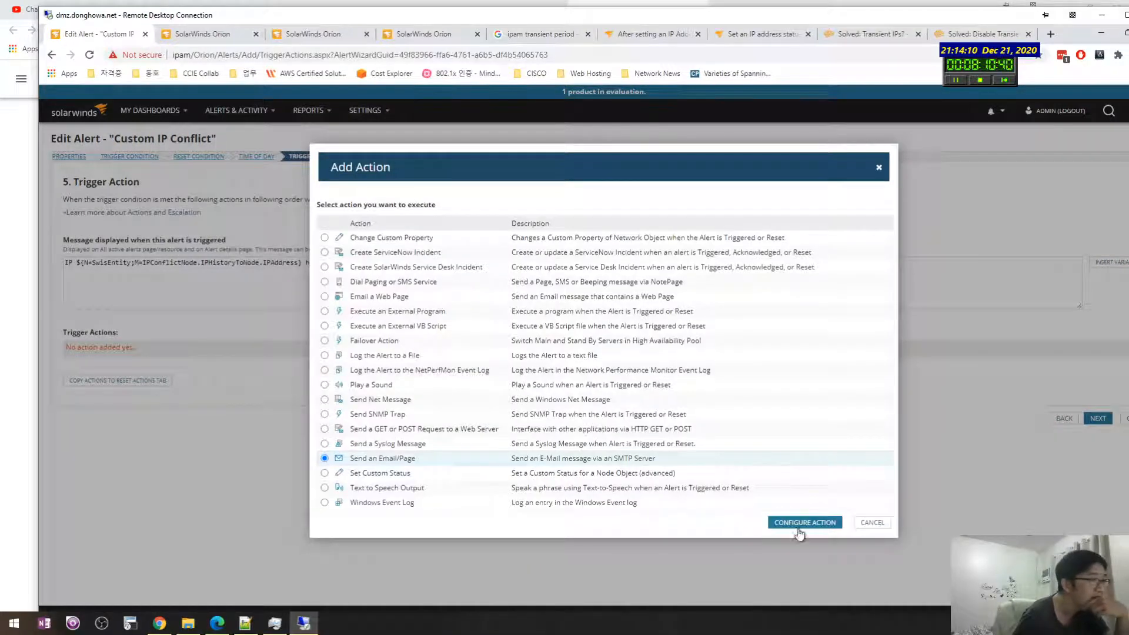
pyautogui.click(801, 523)
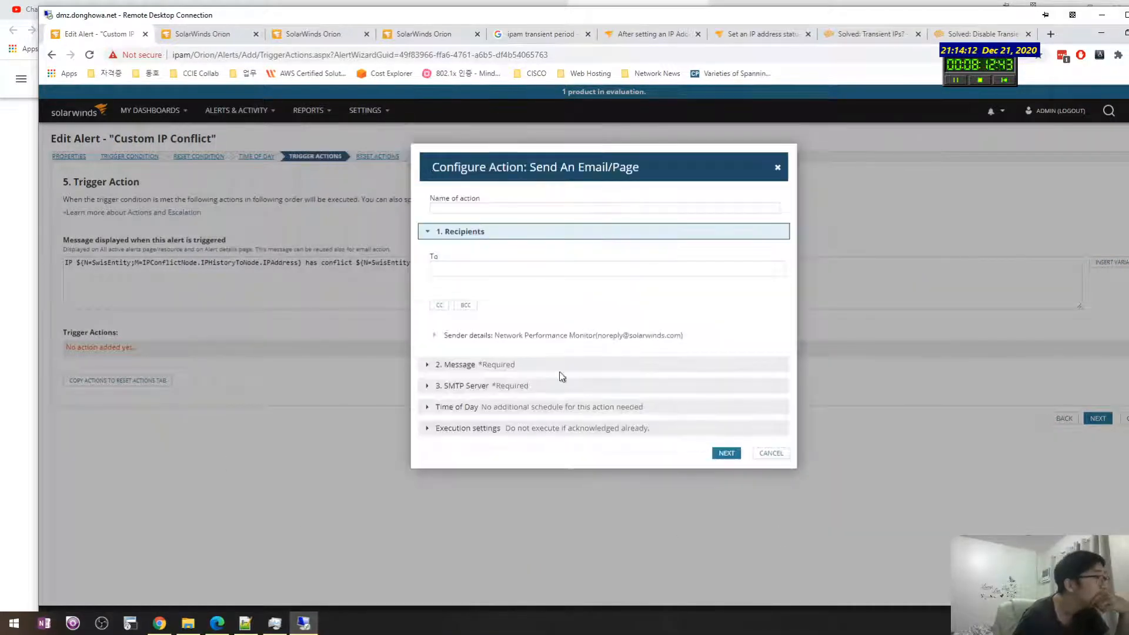
pyautogui.click(466, 206)
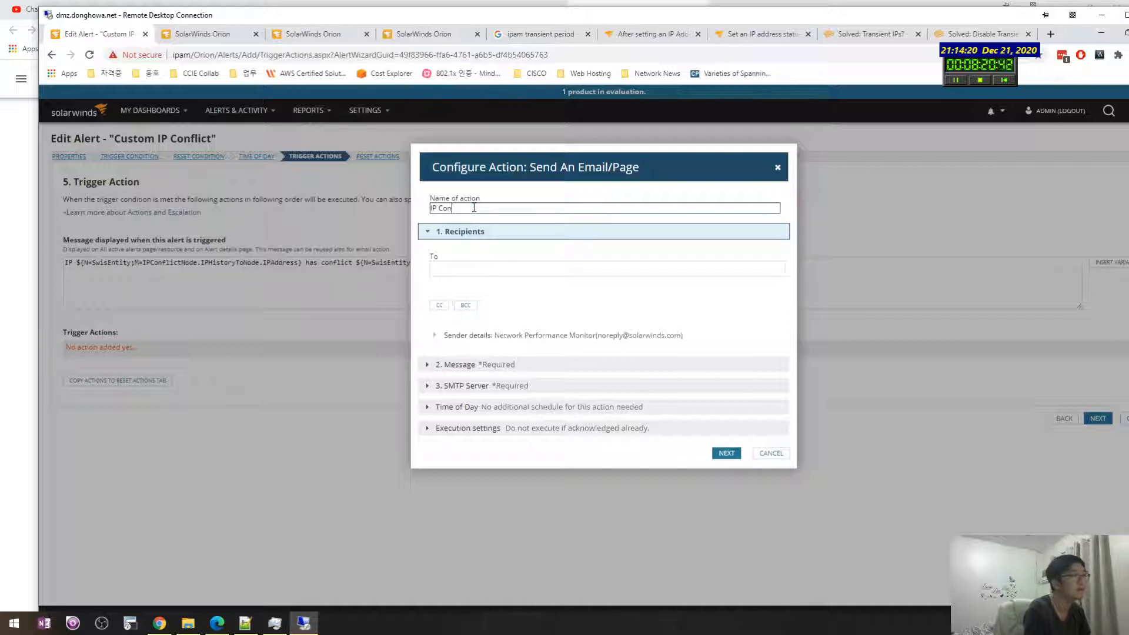
pyautogui.click(507, 269)
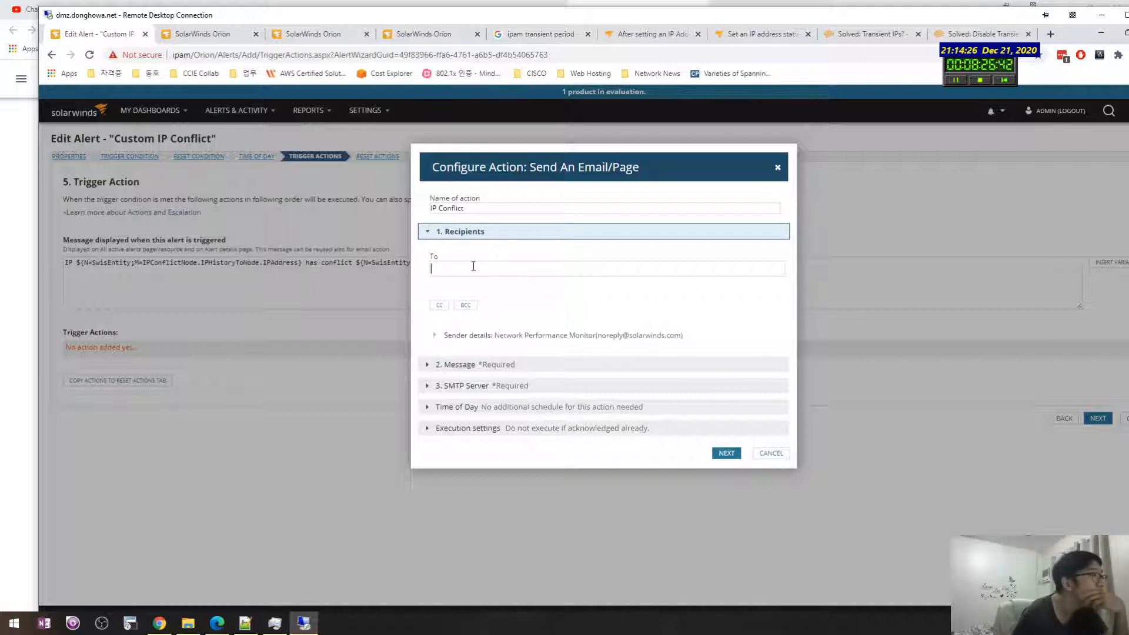
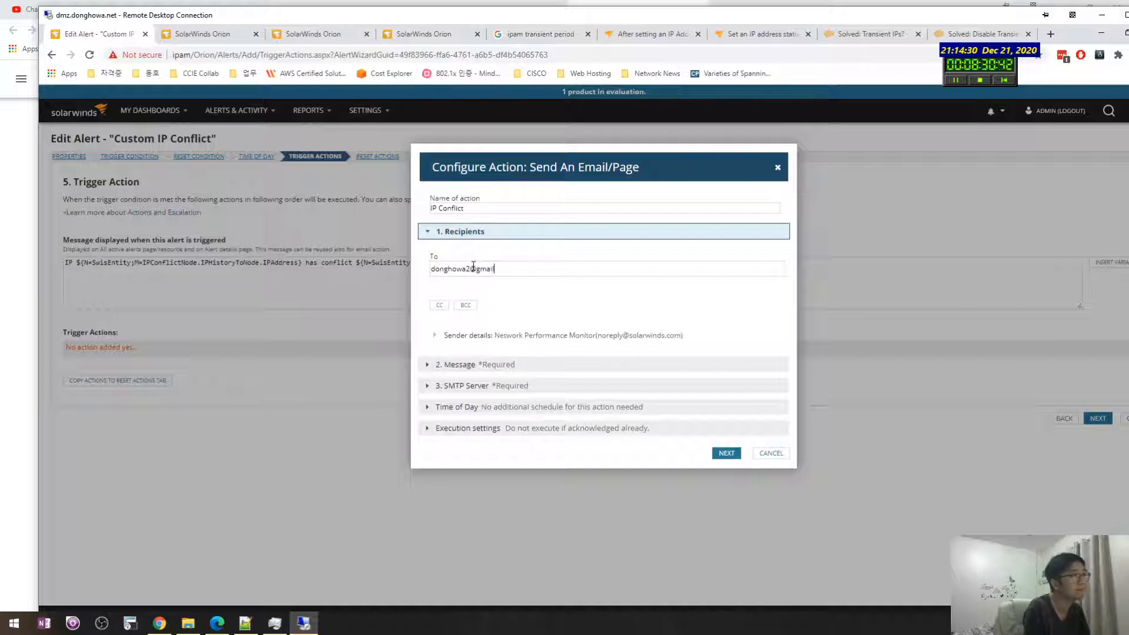
pyautogui.click(435, 334)
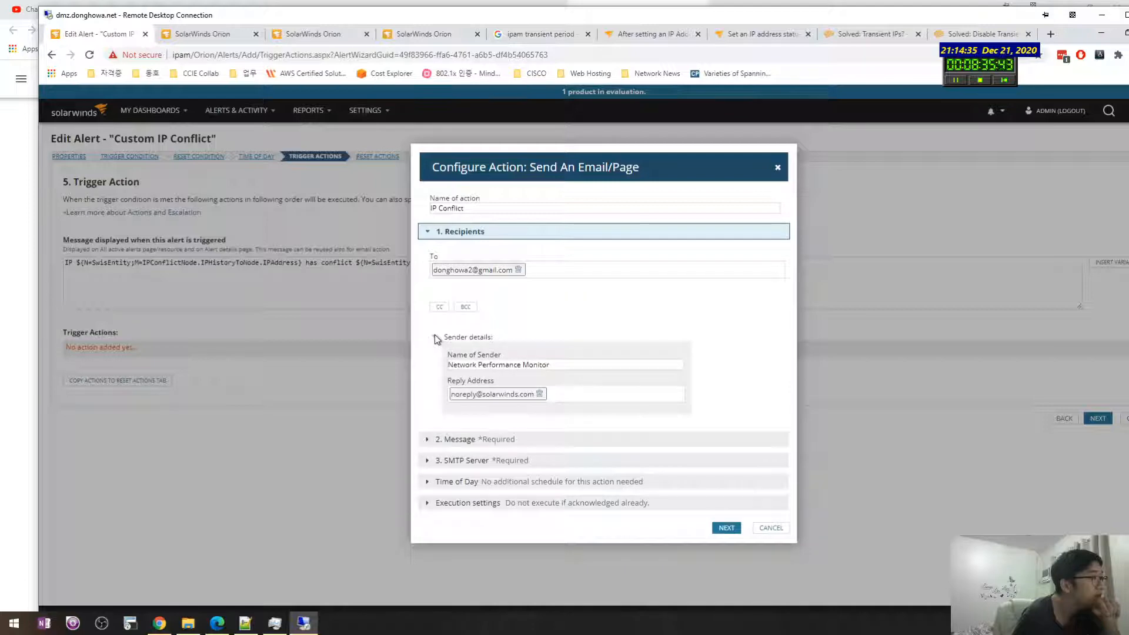
# Step: Replace the noreply reply address with the recipient's Gmail address and set sender name to IPAM
pyautogui.click(539, 394)
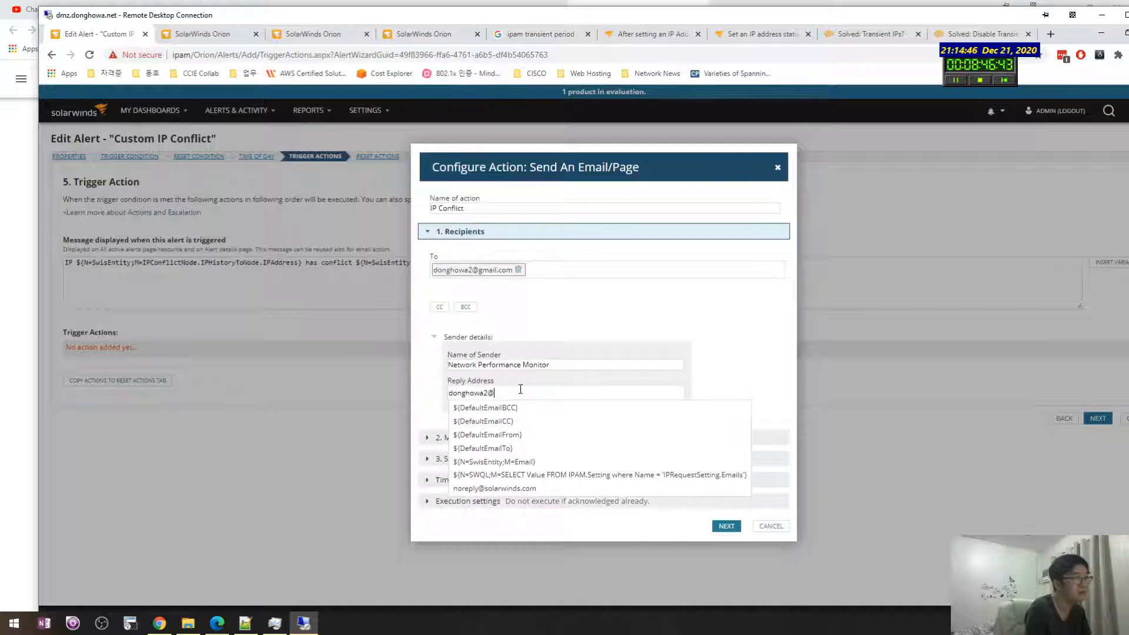
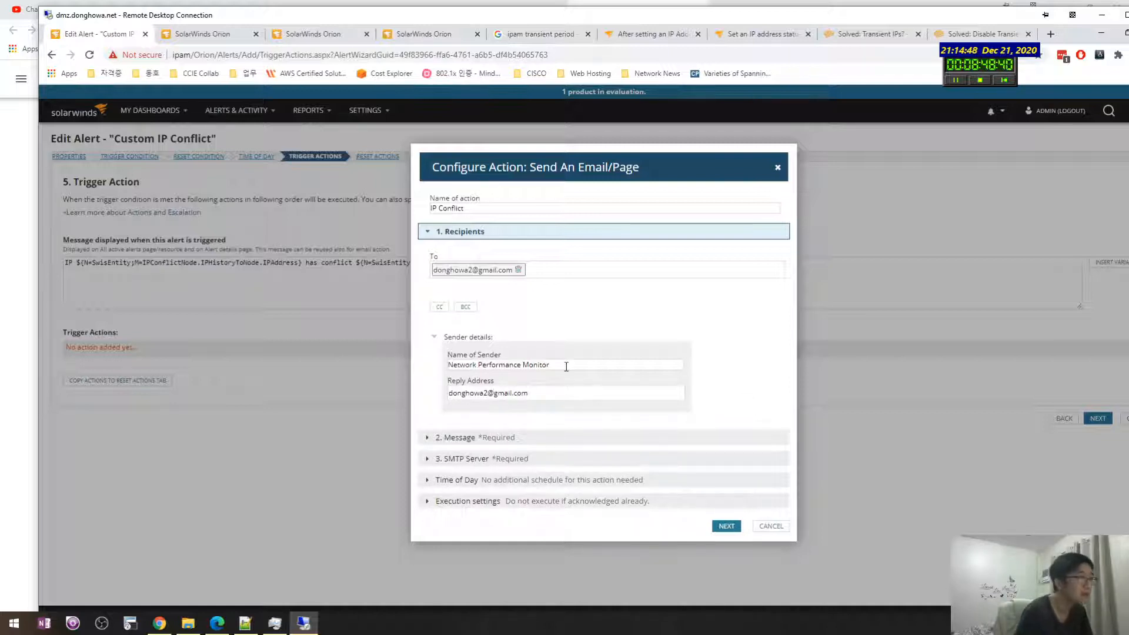
pyautogui.moveTo(566, 364); pyautogui.dragTo(448, 368)
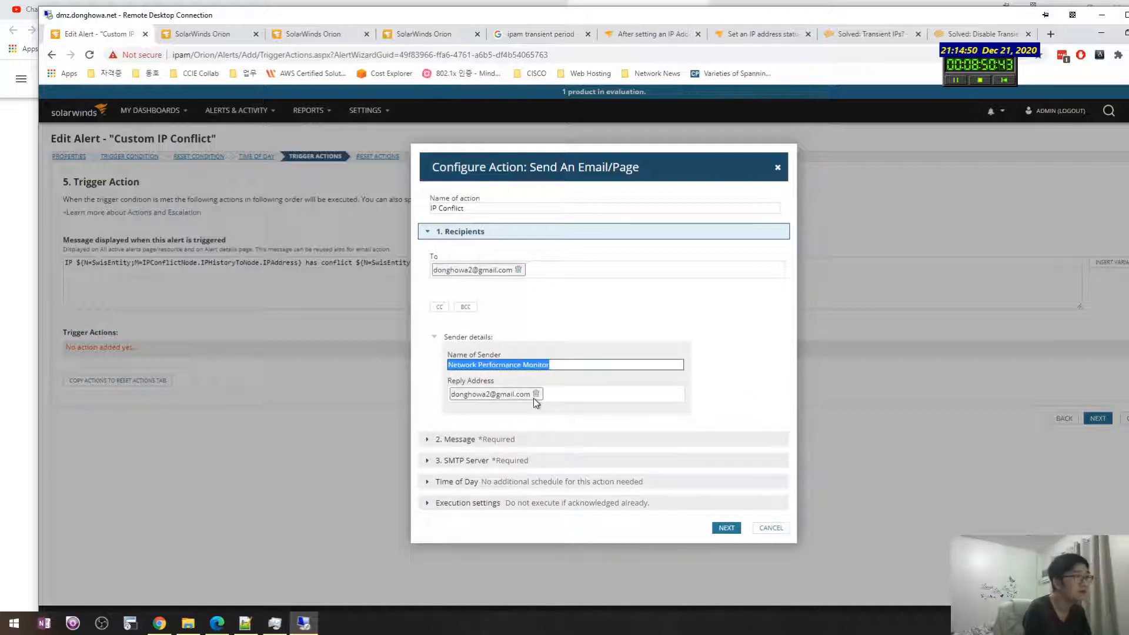
pyautogui.write('IPAM')
pyautogui.click(708, 415)
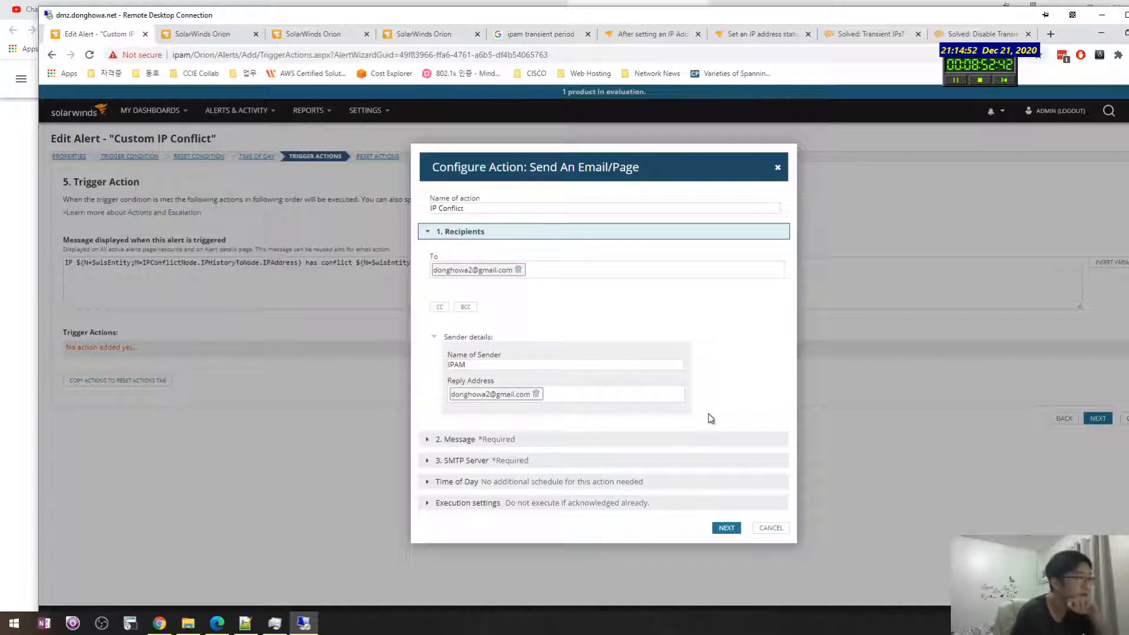
pyautogui.click(430, 441)
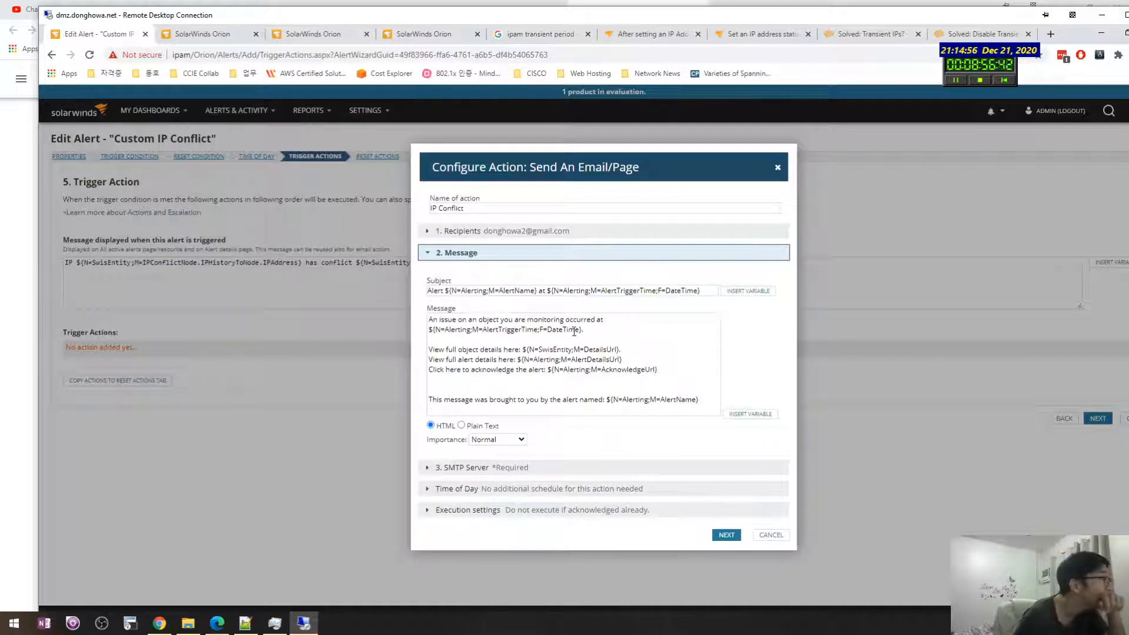
# Step: Review the e-mail's Message, SMTP Server, Time of Day and Execution settings
pyautogui.click(600, 329)
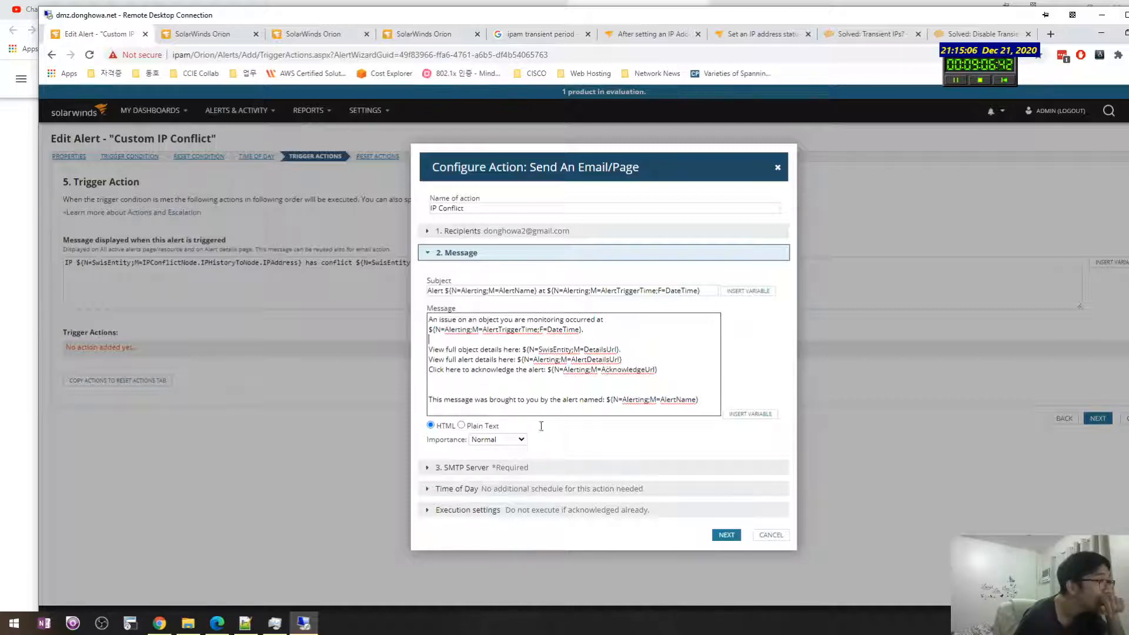
pyautogui.click(434, 469)
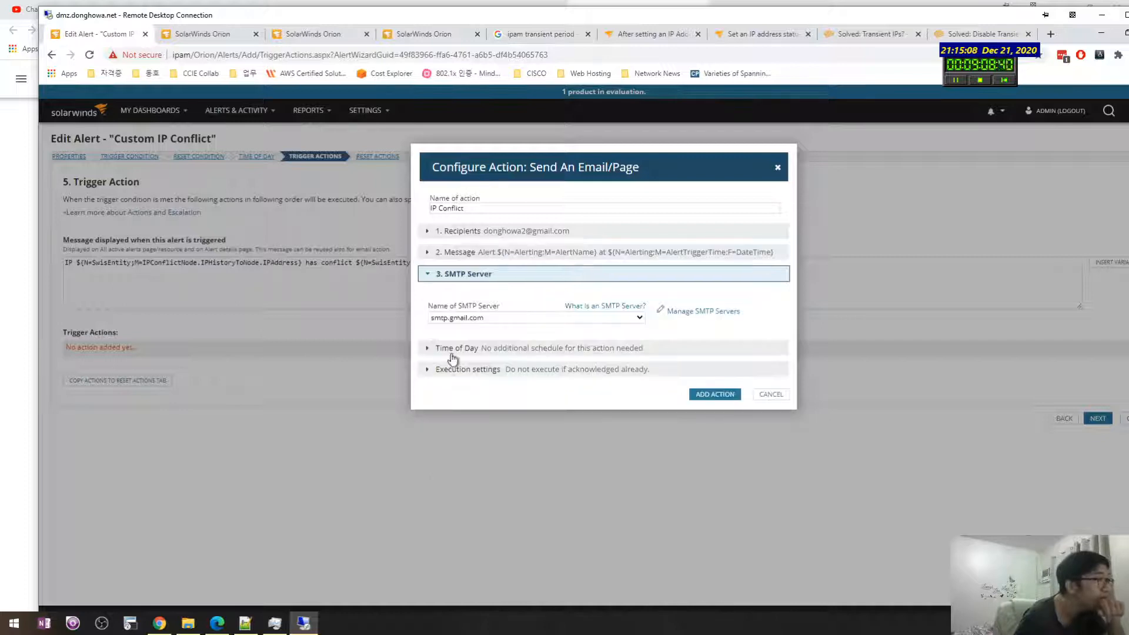
pyautogui.click(427, 351)
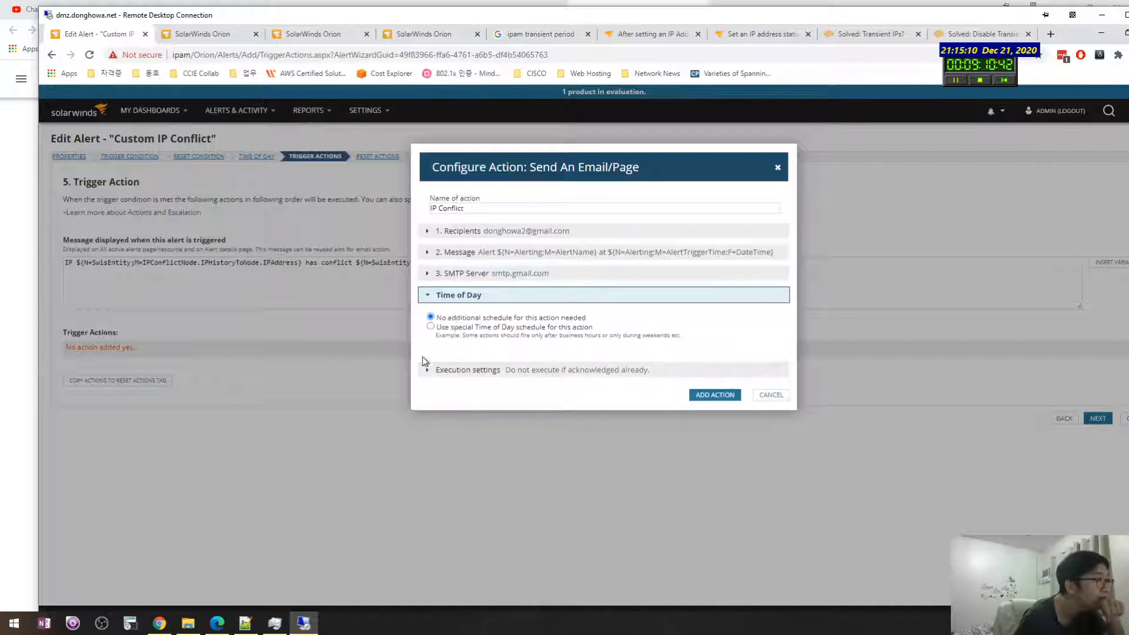
pyautogui.click(427, 372)
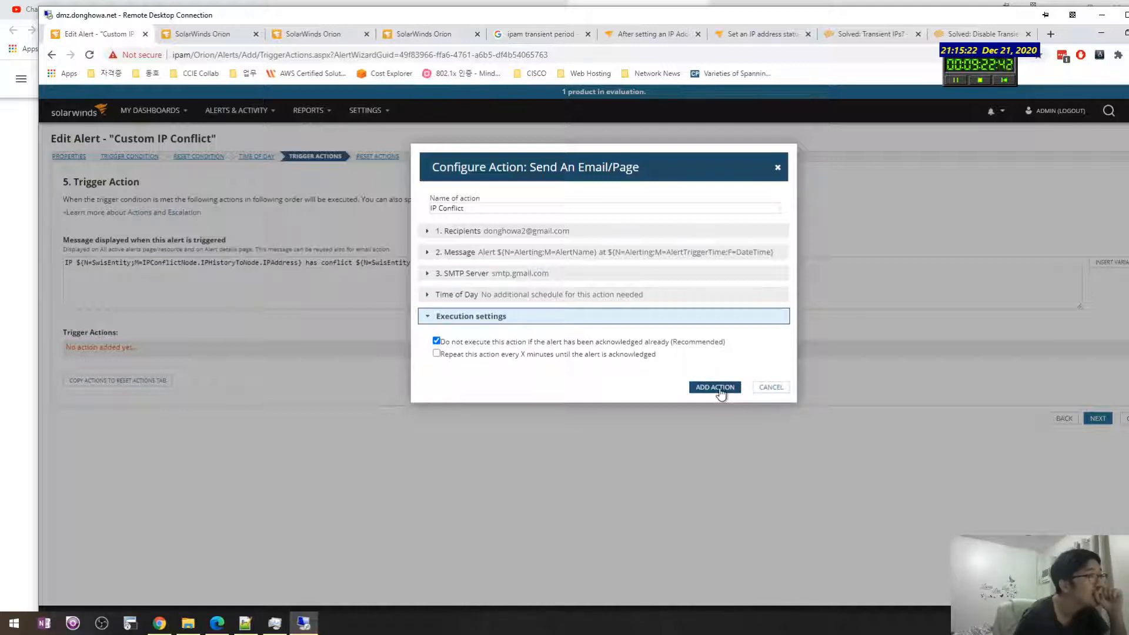
# Step: Add the IP Conflict action to the alert, continue, and open the newest Outlook message
pyautogui.moveTo(720, 392); pyautogui.dragTo(716, 362)
pyautogui.click(715, 386)
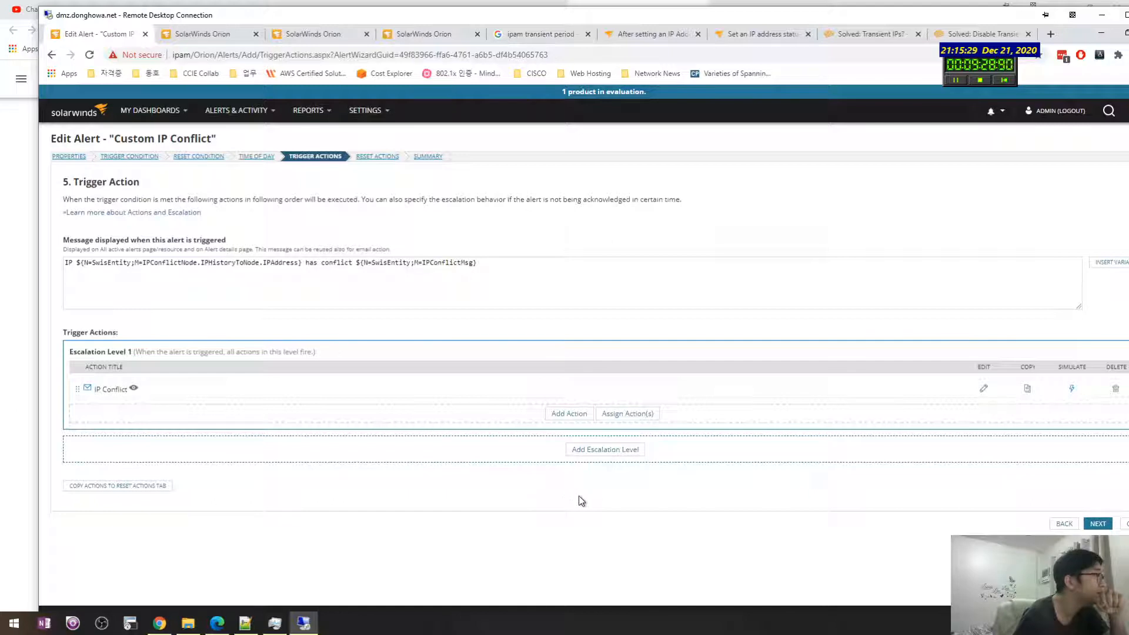
pyautogui.click(1097, 525)
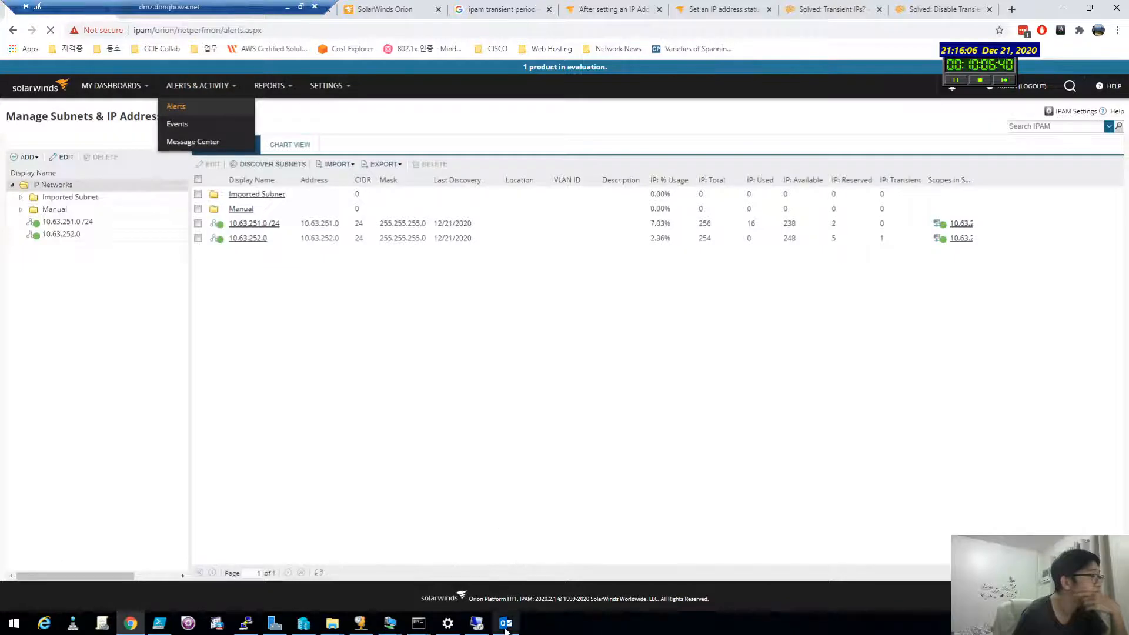
pyautogui.click(505, 624)
pyautogui.click(217, 168)
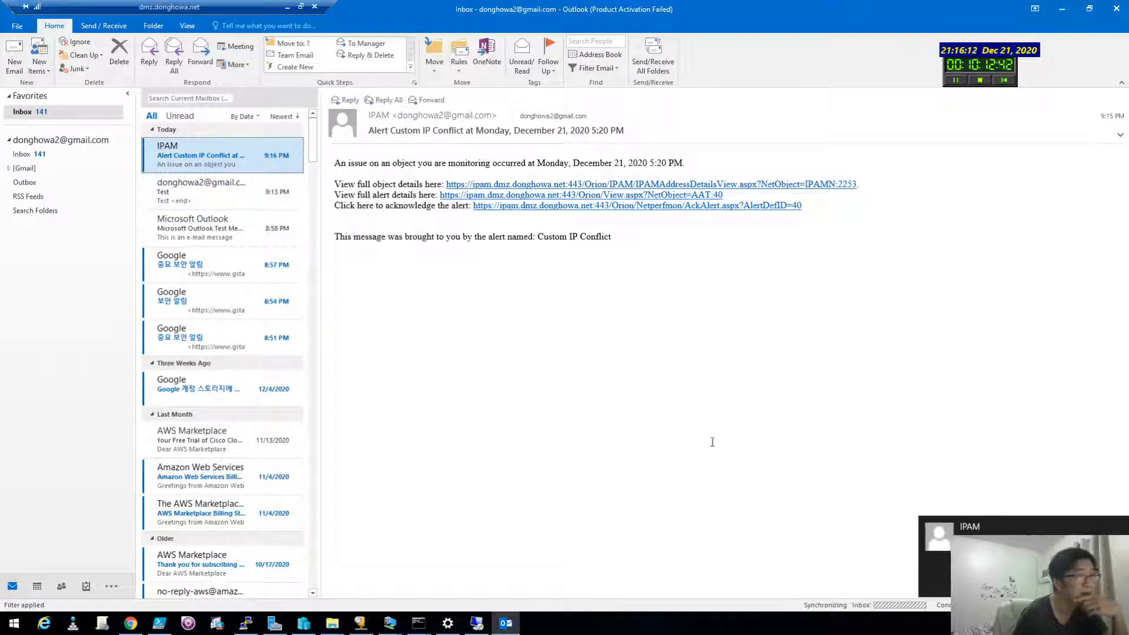
# Step: Follow the 'View full object details here' link in the IPAM alert e-mail
pyautogui.moveTo(406, 221); pyautogui.dragTo(496, 220)
pyautogui.click(600, 260)
pyautogui.click(656, 248)
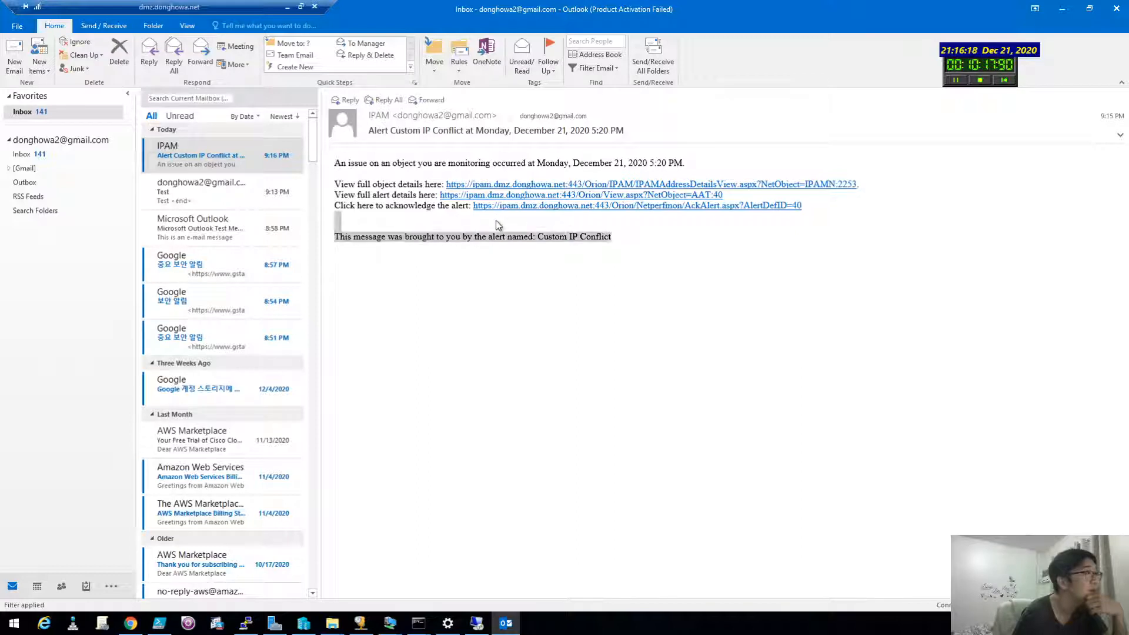
pyautogui.click(655, 251)
pyautogui.click(638, 186)
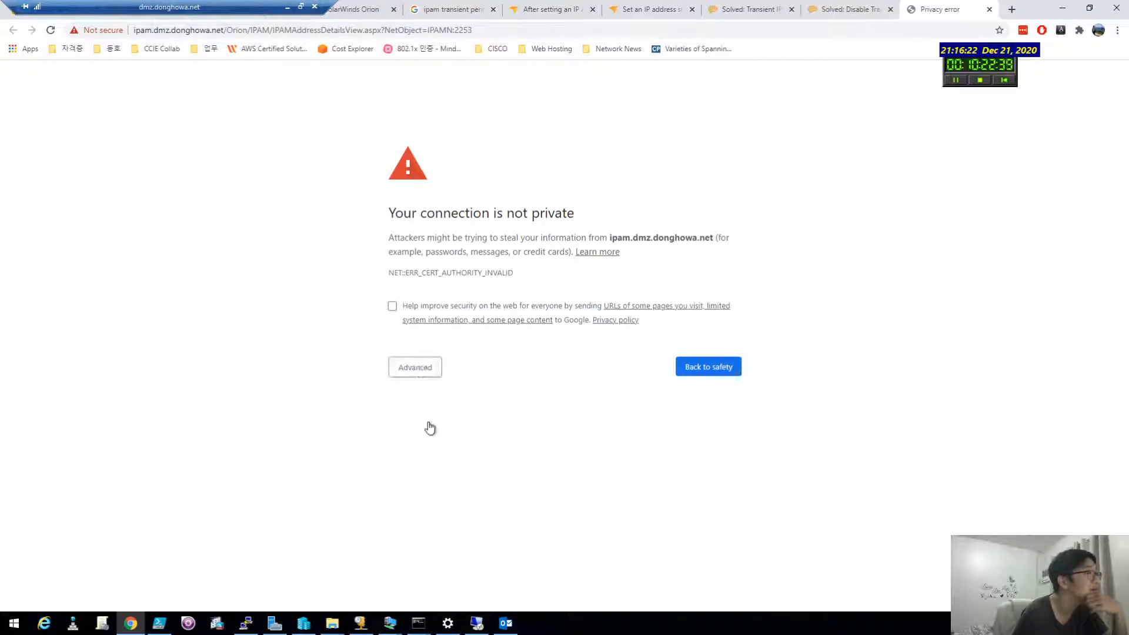
# Step: Bypass Chrome's certificate warning to reach the SolarWinds login page, then switch back to Outlook
pyautogui.click(415, 367)
pyautogui.click(429, 458)
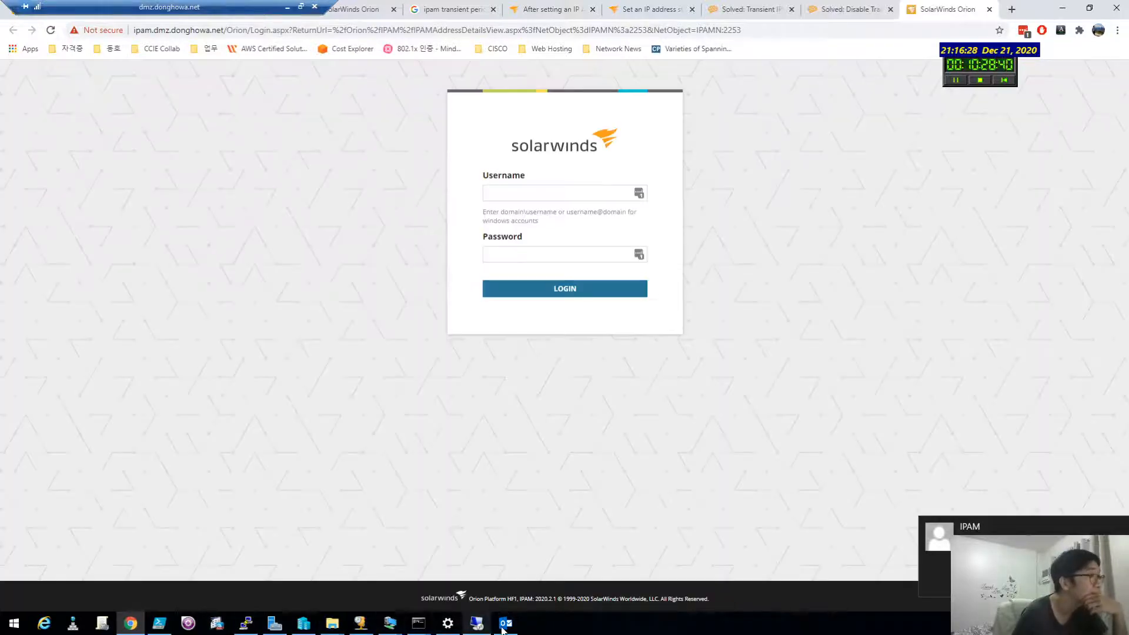
pyautogui.click(504, 627)
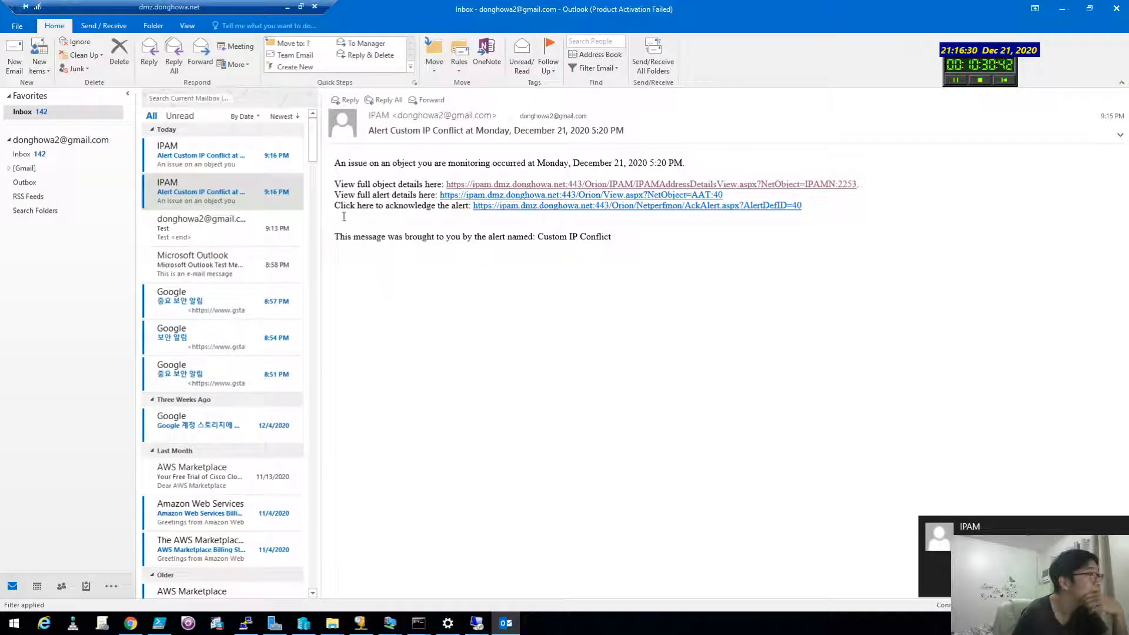
# Step: Inspect the unresolved ${N=SwisEntity;M=DetailsUrl} link in the 9:07 PM alert, then go to Chrome
pyautogui.click(222, 156)
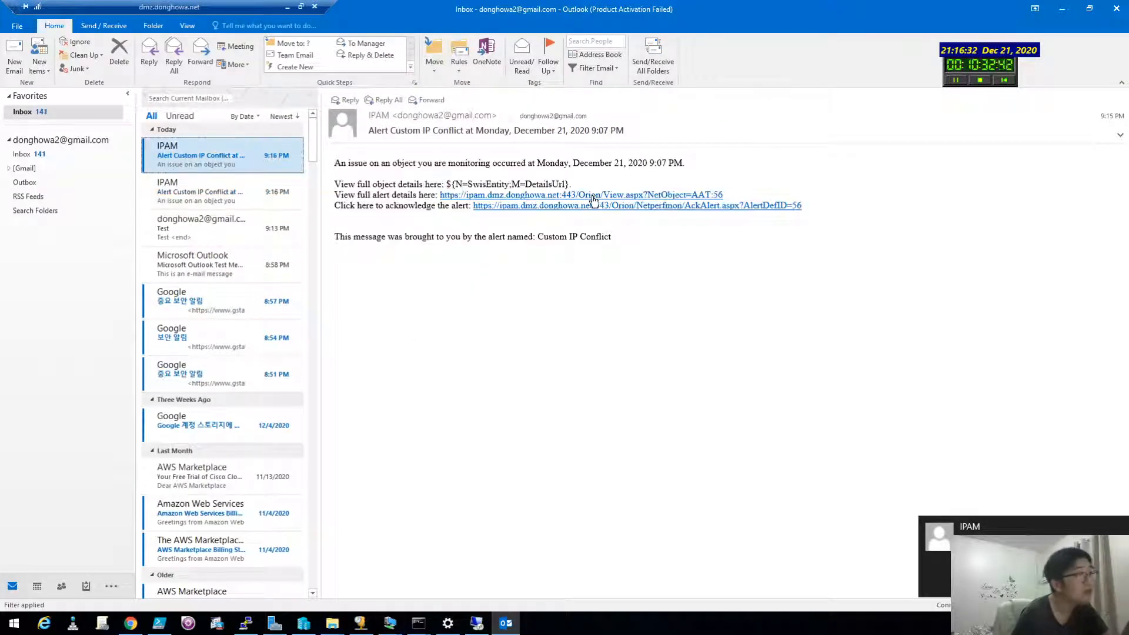
pyautogui.moveTo(569, 186); pyautogui.dragTo(452, 185)
pyautogui.click(451, 185)
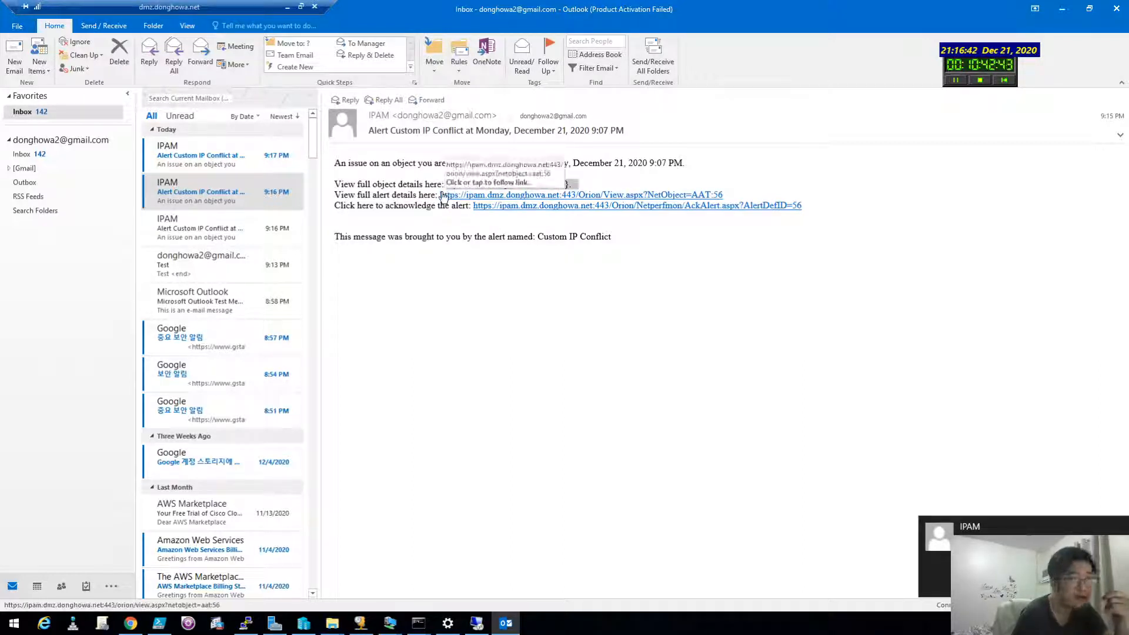
pyautogui.click(414, 238)
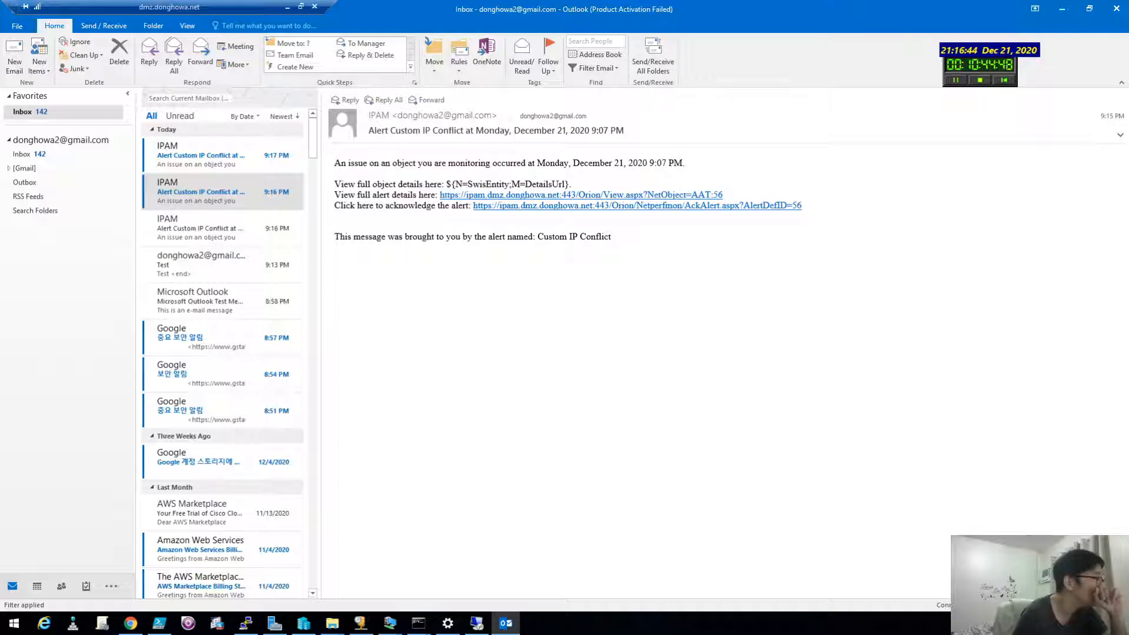
pyautogui.click(130, 622)
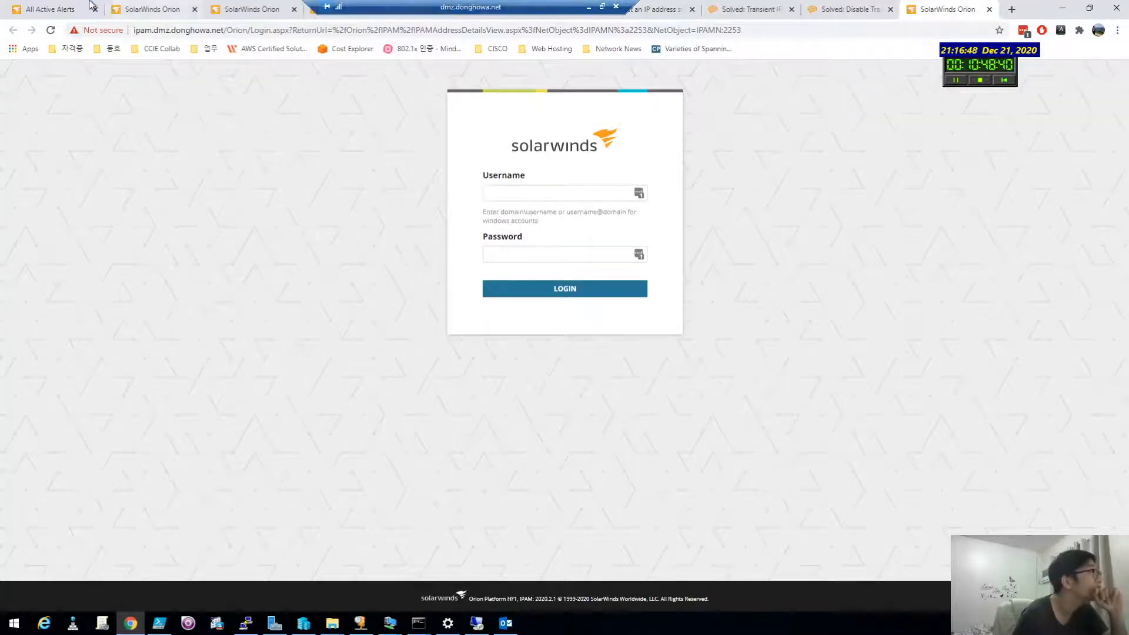
# Step: Review the Custom IP Conflict entries in All Active Alerts, then open the second IPAM alert e-mail
pyautogui.click(169, 7)
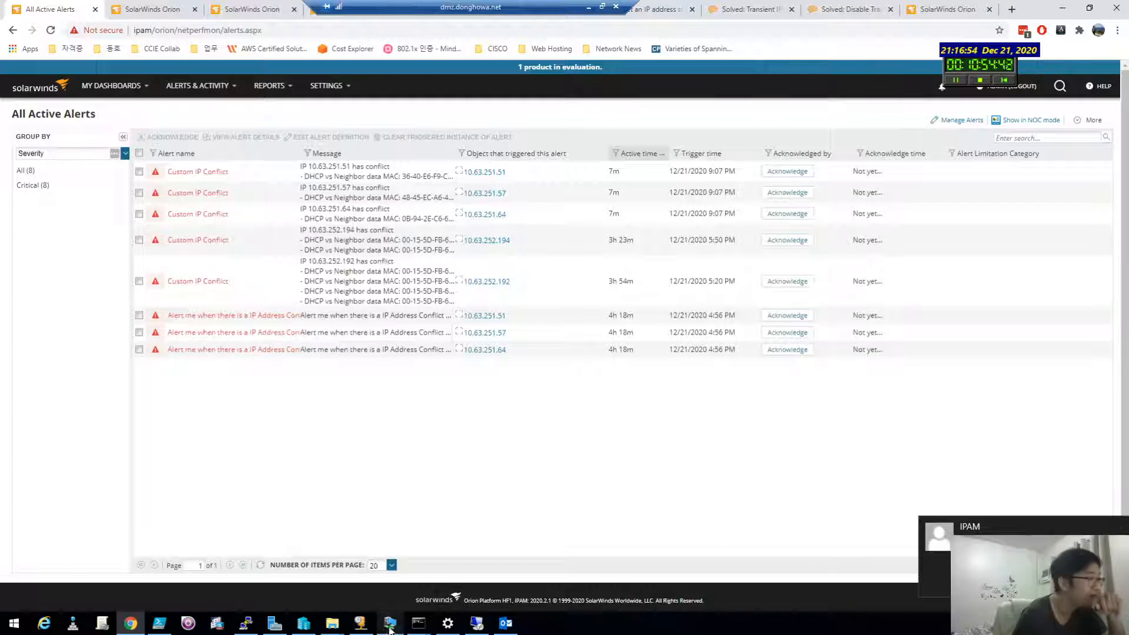
pyautogui.click(506, 622)
pyautogui.click(219, 191)
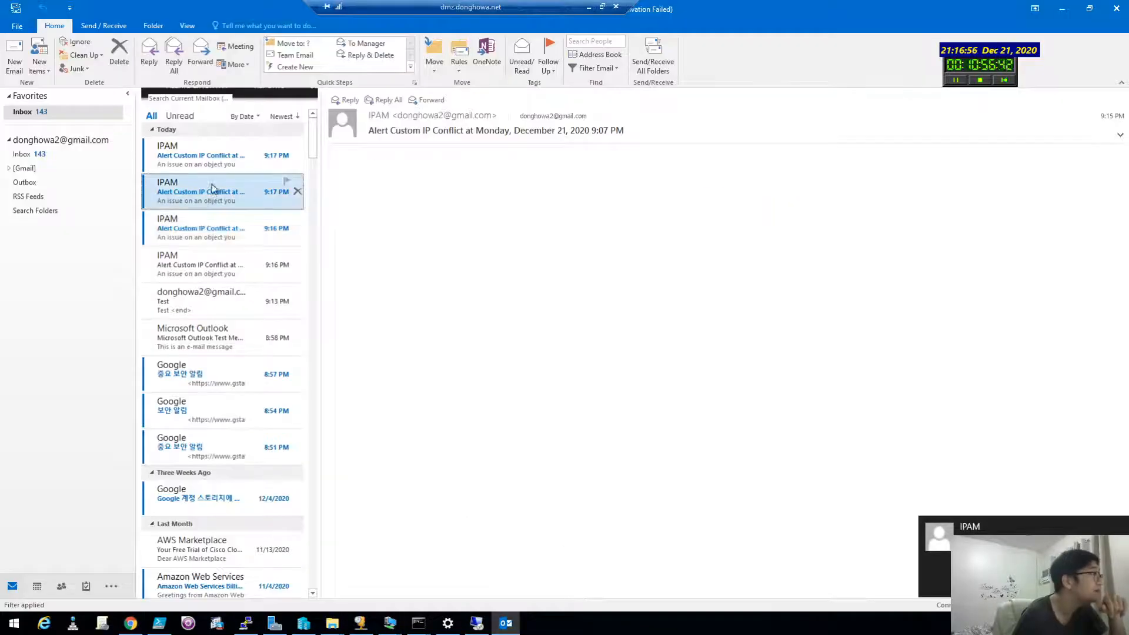
# Step: Compare the newest, 9:07 PM and 5:50 PM alert e-mails, marking the unresolved DetailsUrl placeholder
pyautogui.click(221, 160)
pyautogui.click(221, 181)
pyautogui.click(227, 156)
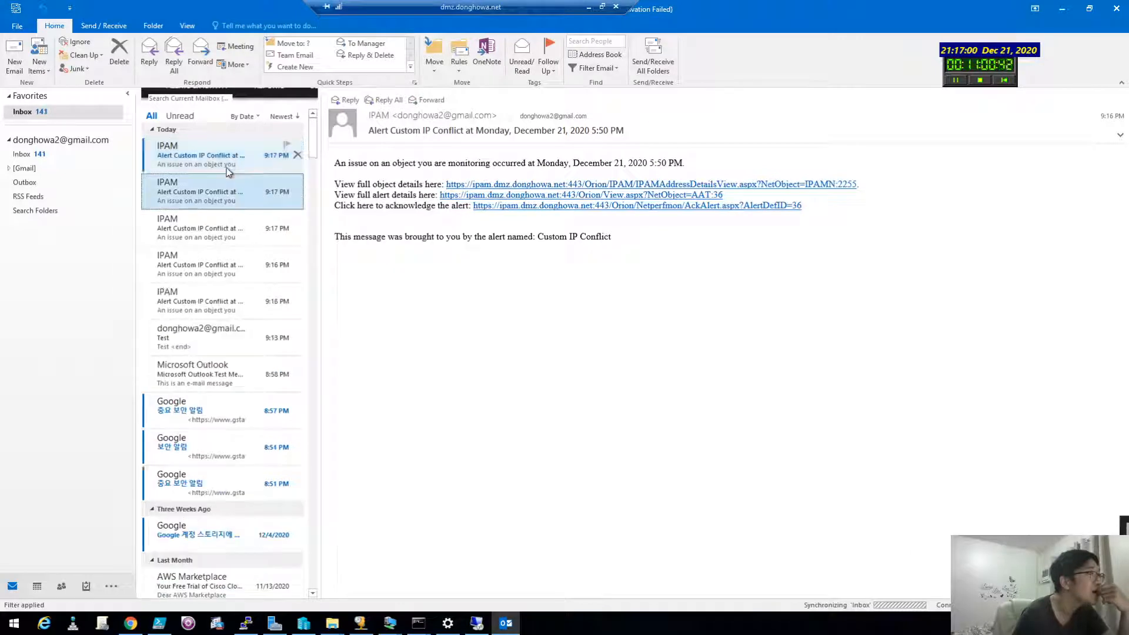
pyautogui.click(228, 171)
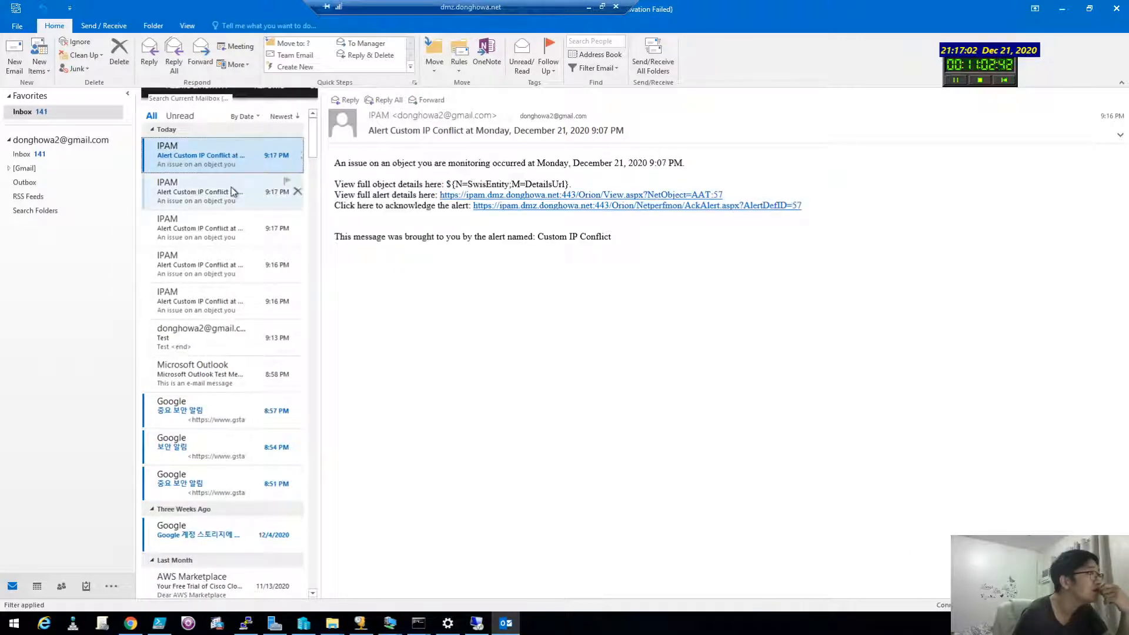
pyautogui.click(231, 187)
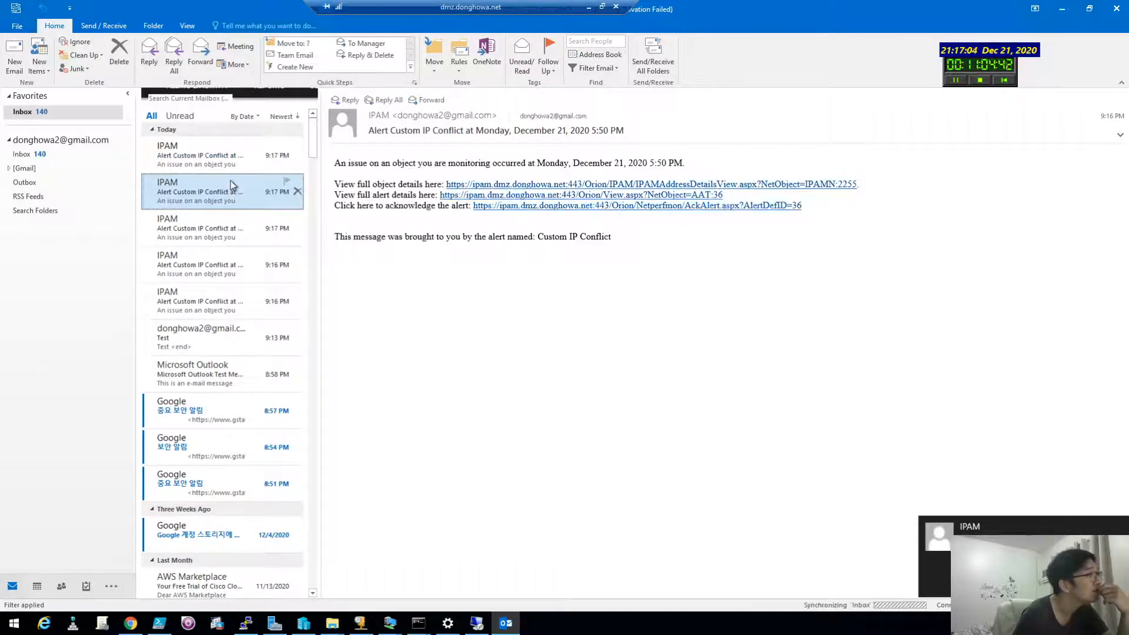
pyautogui.click(229, 156)
pyautogui.moveTo(448, 184); pyautogui.dragTo(620, 188)
pyautogui.click(618, 190)
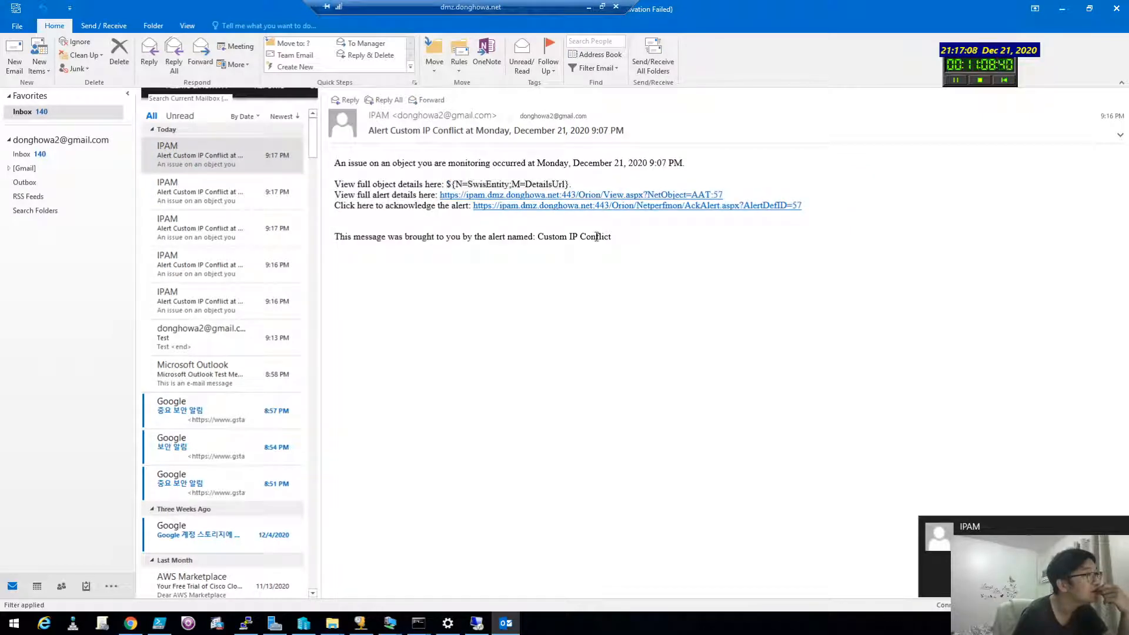
# Step: Recheck the newest alert e-mail, then minimize the remote session and show All Active Alerts
pyautogui.click(130, 623)
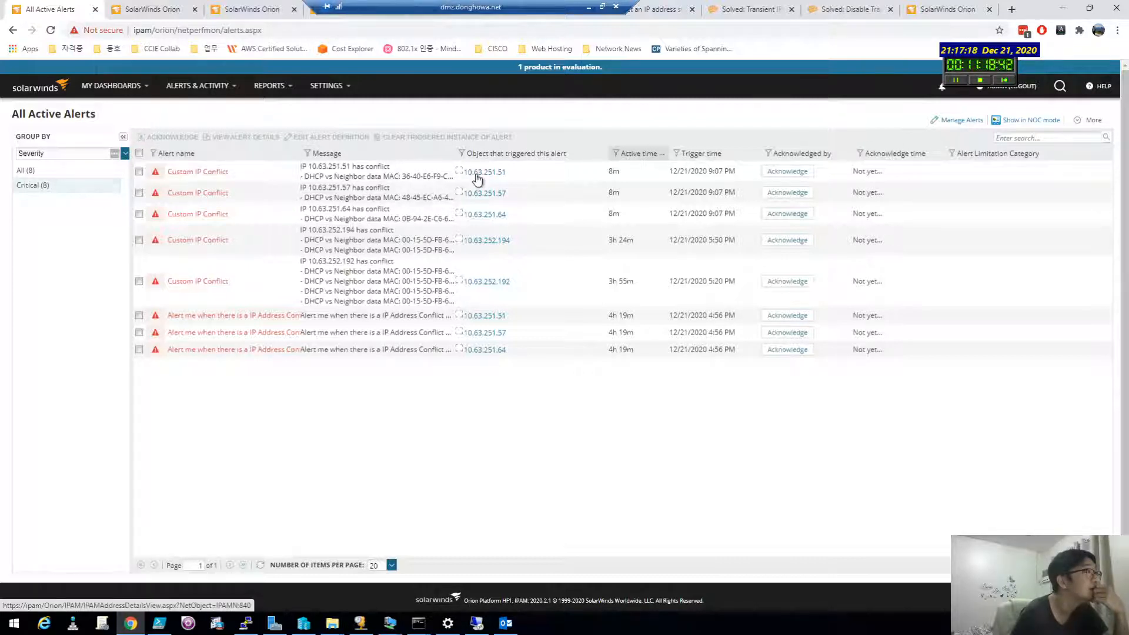
pyautogui.click(505, 622)
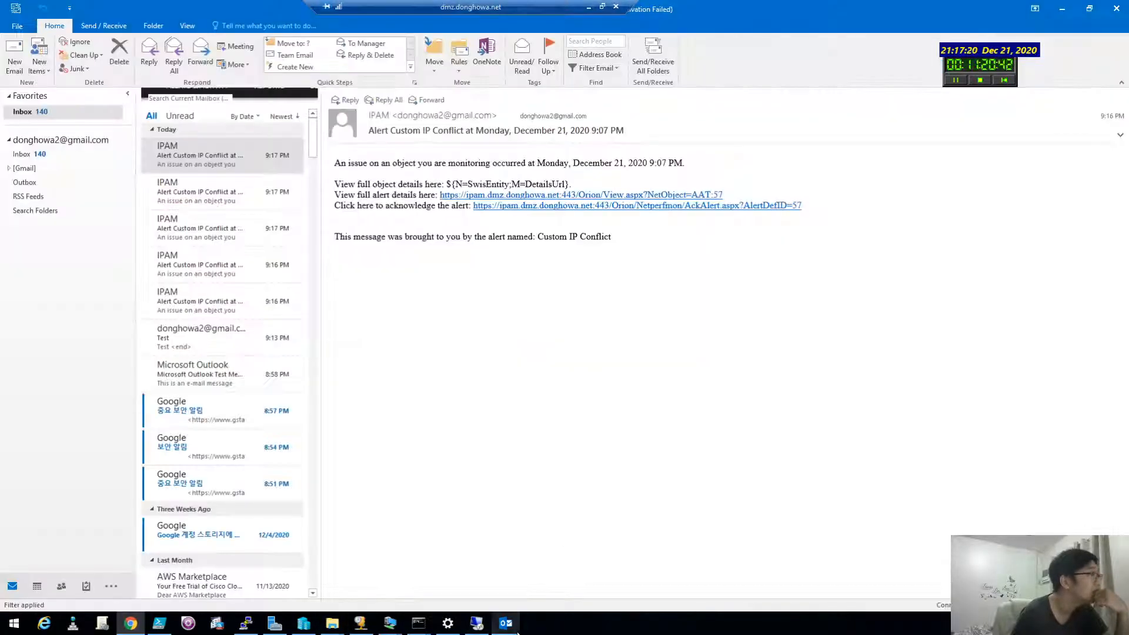
pyautogui.click(194, 152)
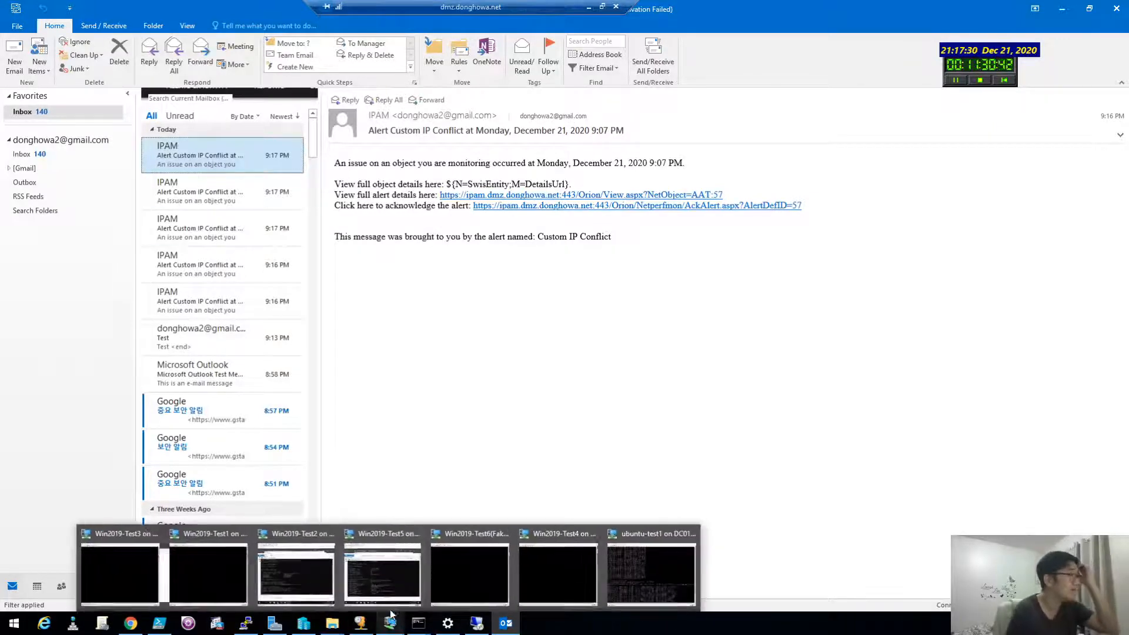
pyautogui.click(500, 393)
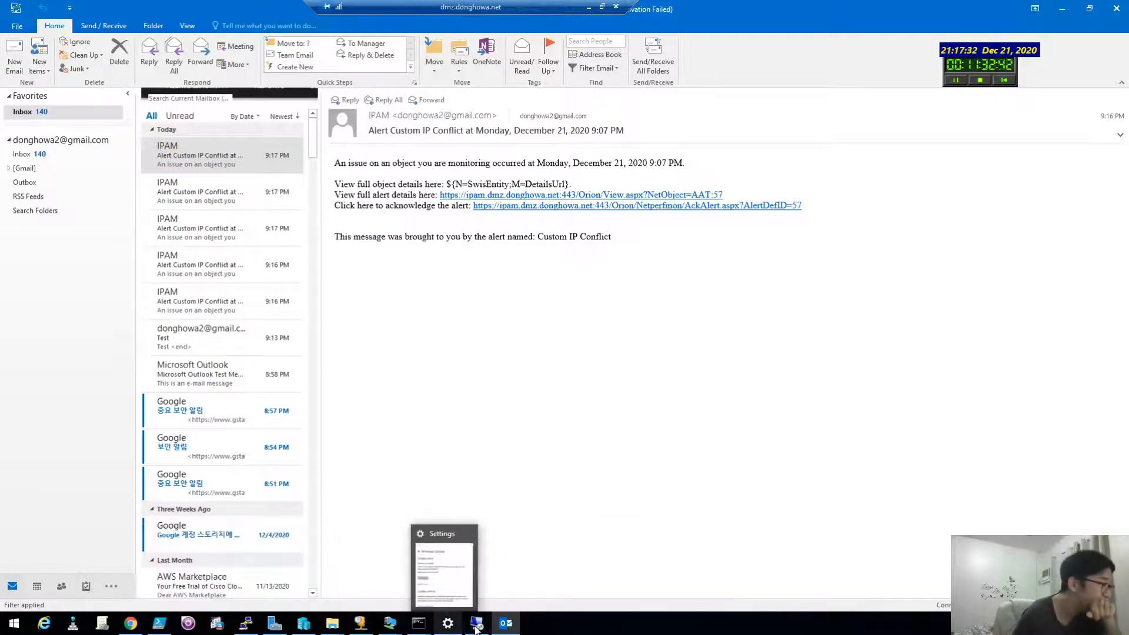
pyautogui.moveTo(476, 628)
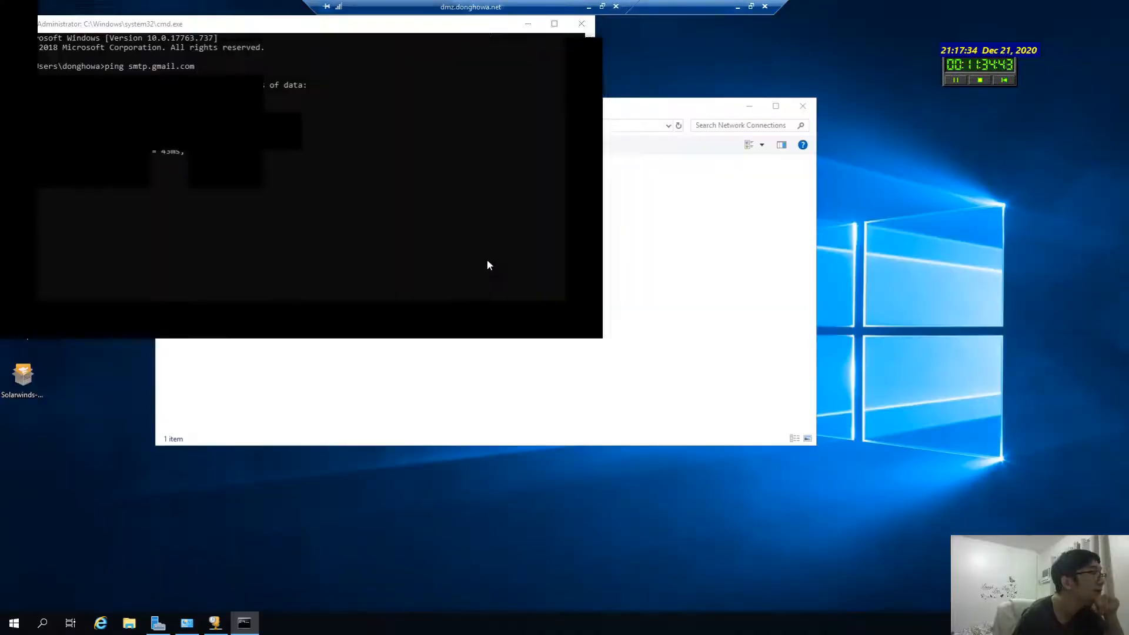
pyautogui.click(739, 7)
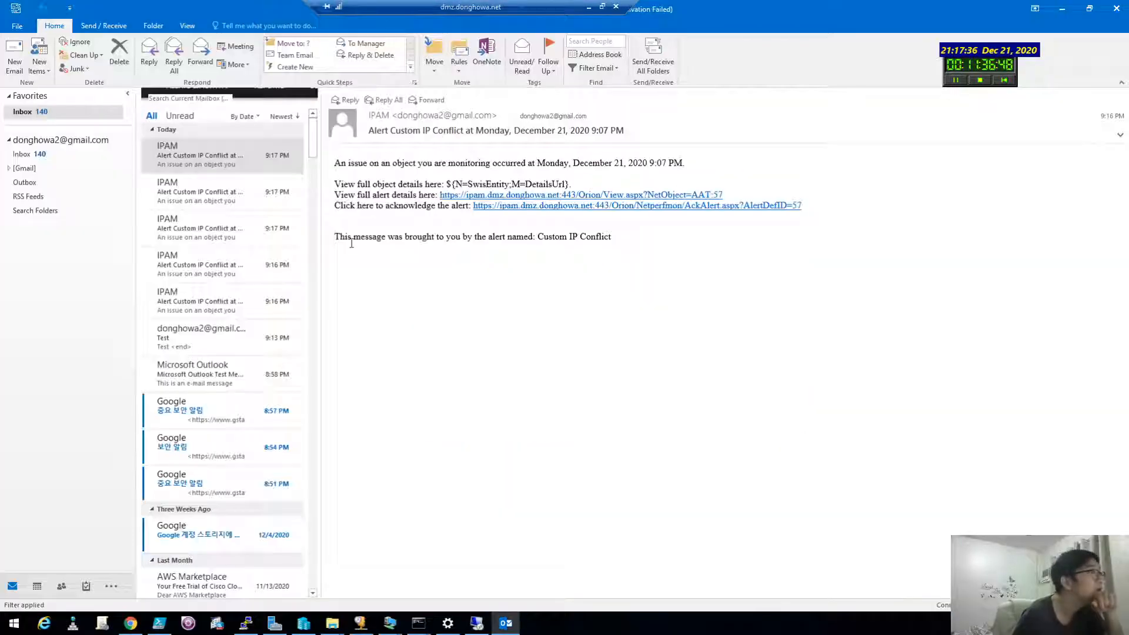
pyautogui.click(131, 623)
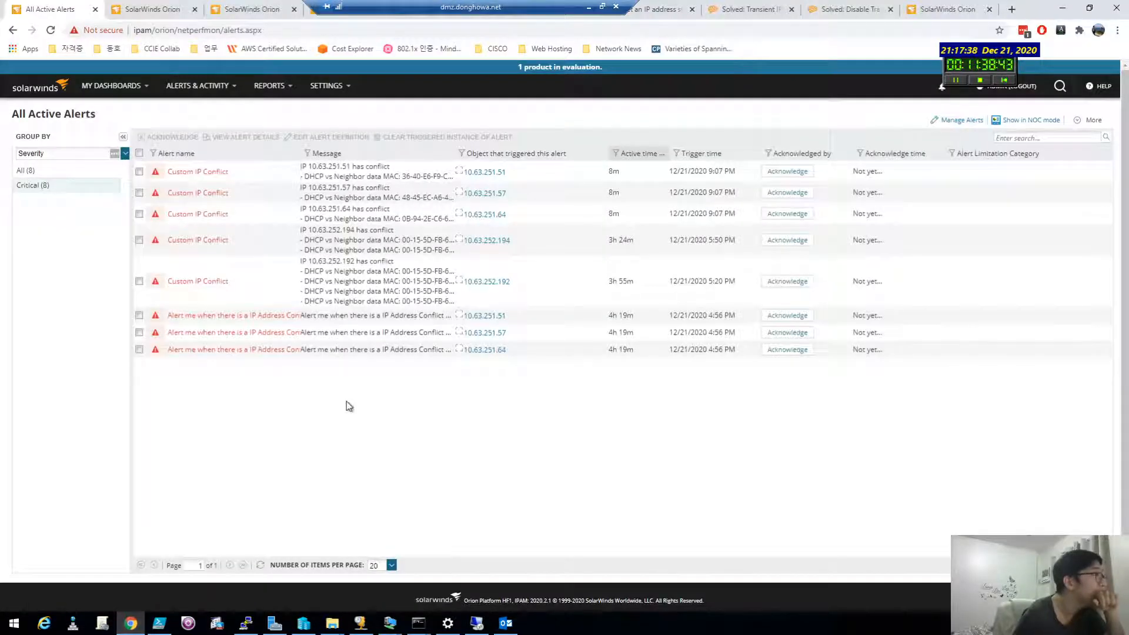
# Step: Delete all eight active alerts and go to Manage Alerts for Custom IP Conflict's trigger actions
pyautogui.moveTo(197, 86)
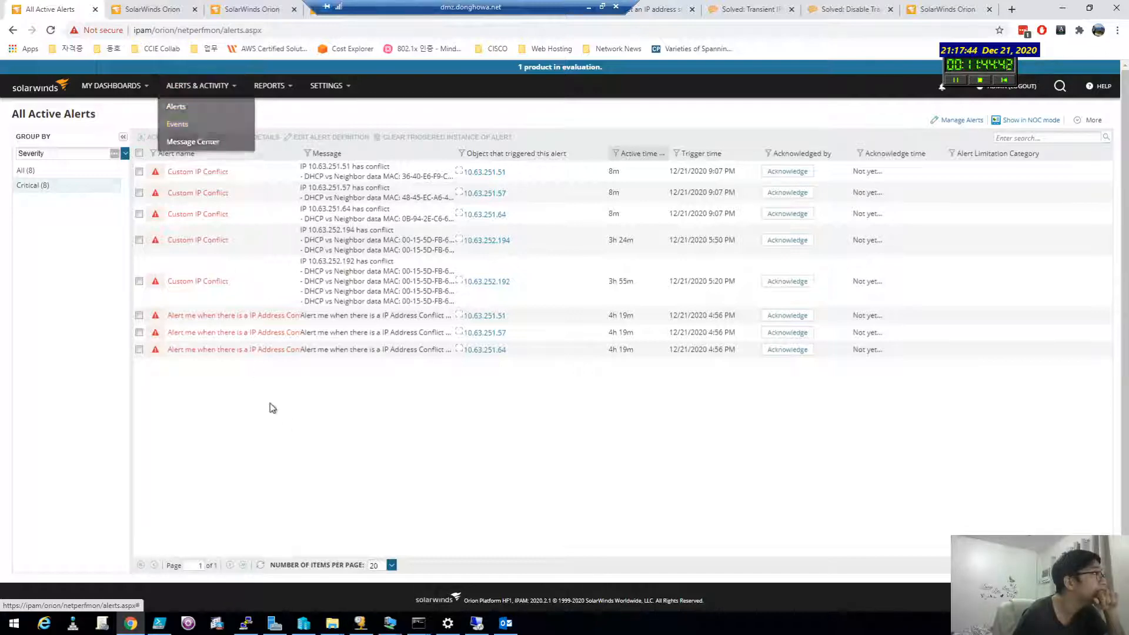
pyautogui.click(140, 153)
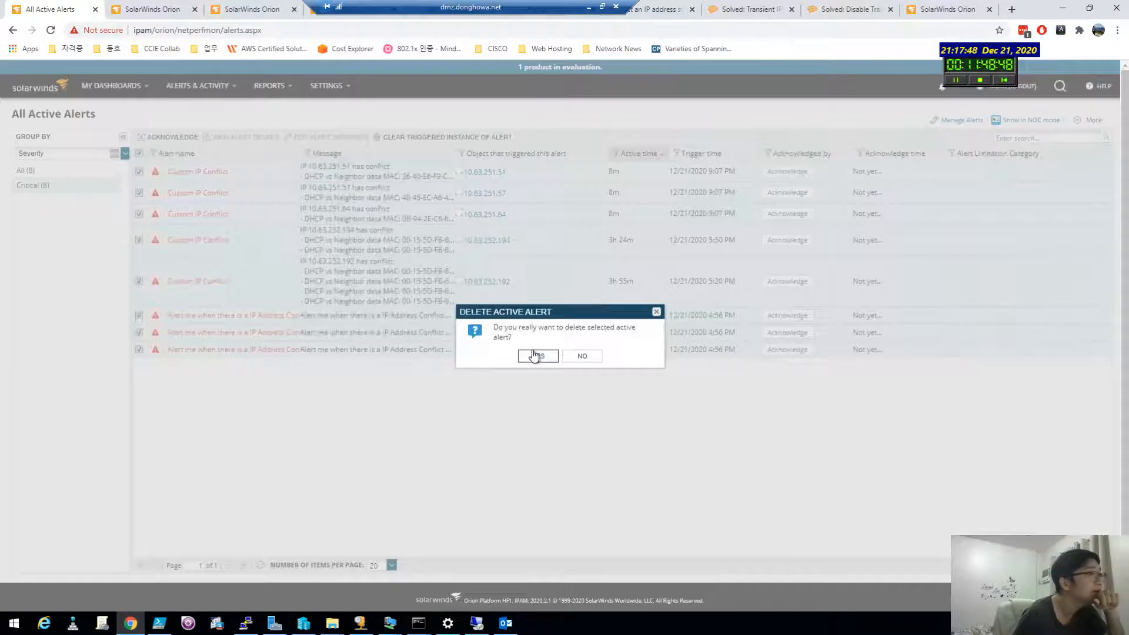
pyautogui.click(537, 357)
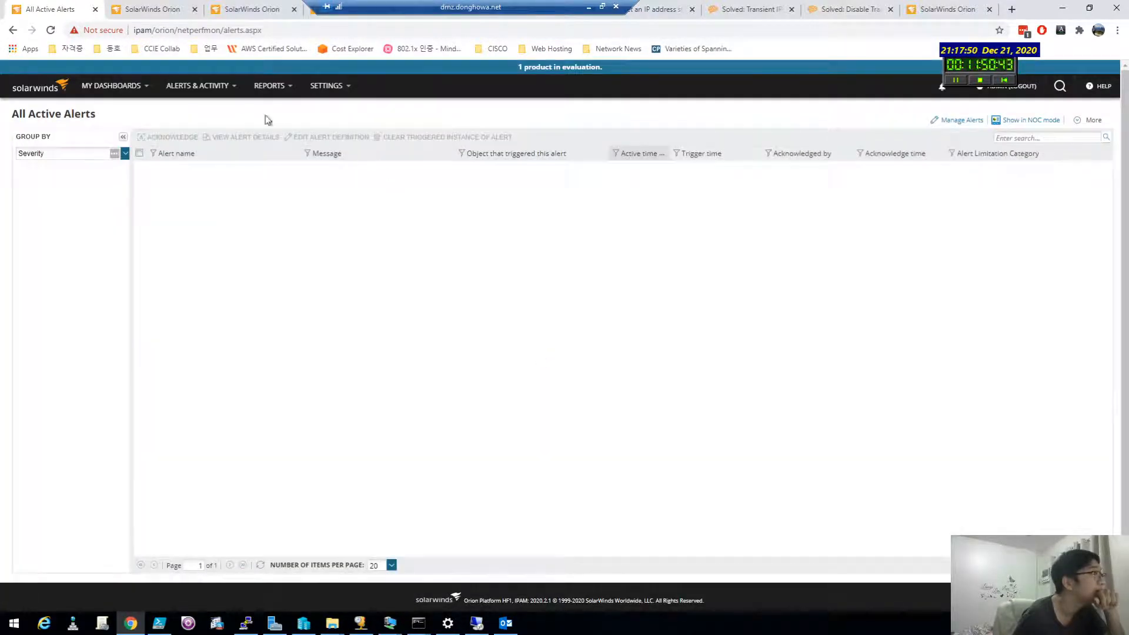
pyautogui.click(958, 124)
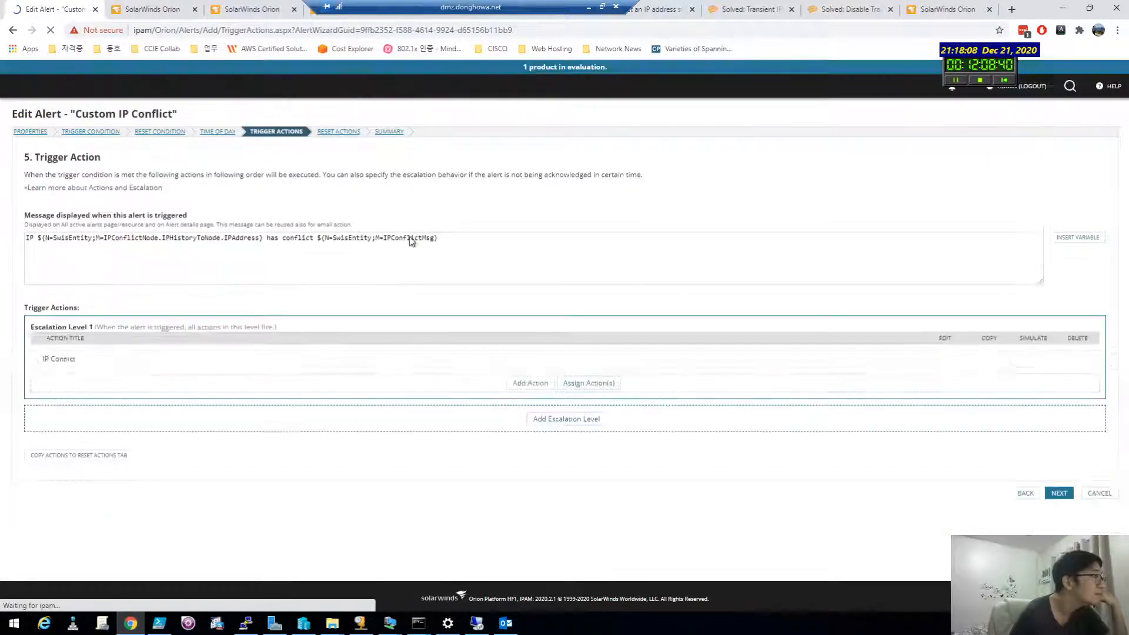
# Step: Copy the alert's trigger message and open the IP Conflict action's message settings
pyautogui.moveTo(449, 238); pyautogui.dragTo(19, 238)
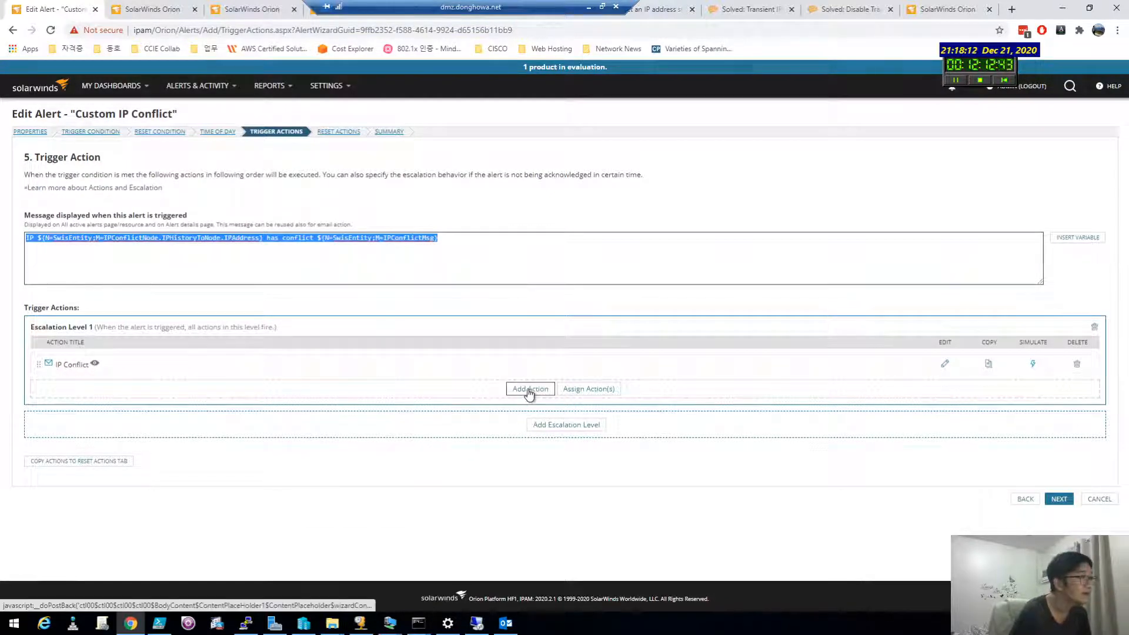
pyautogui.click(425, 367)
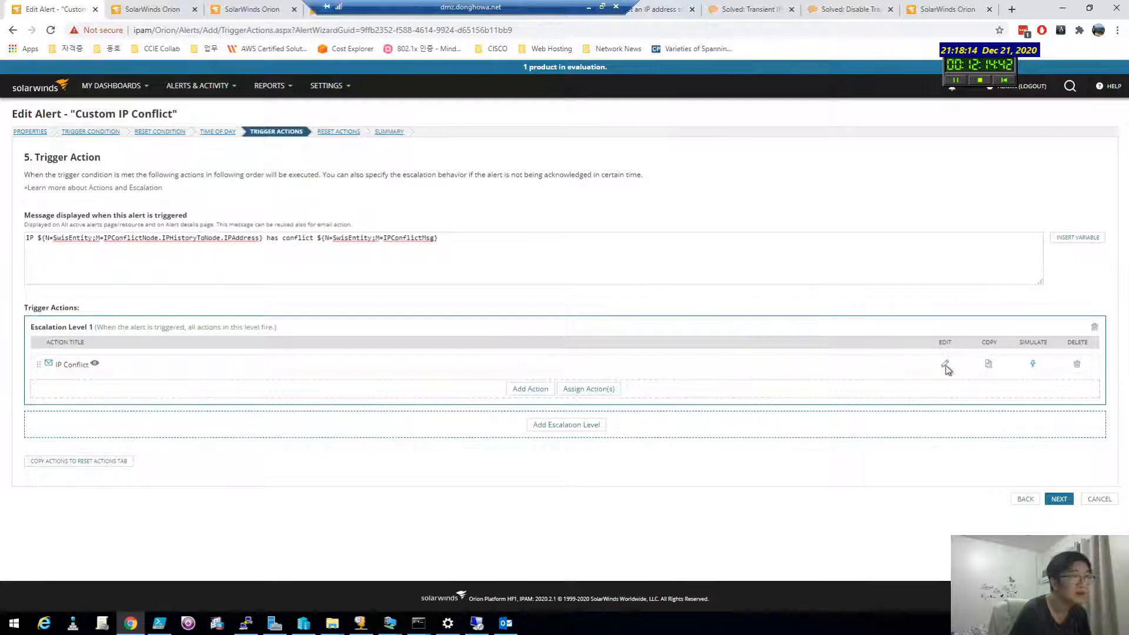
pyautogui.click(945, 364)
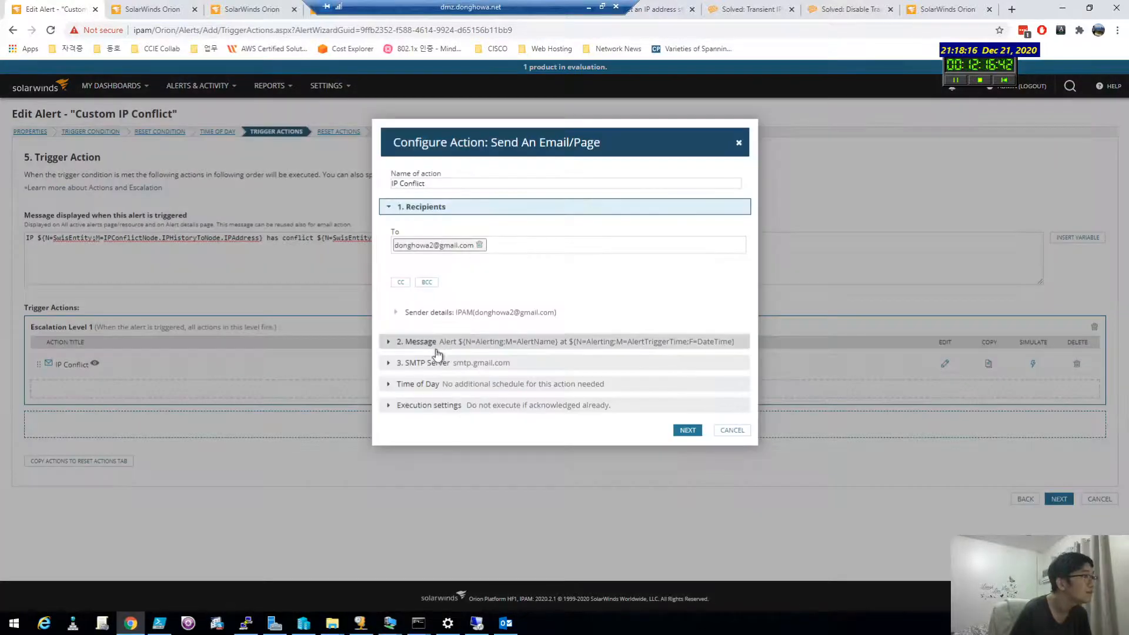
pyautogui.click(388, 343)
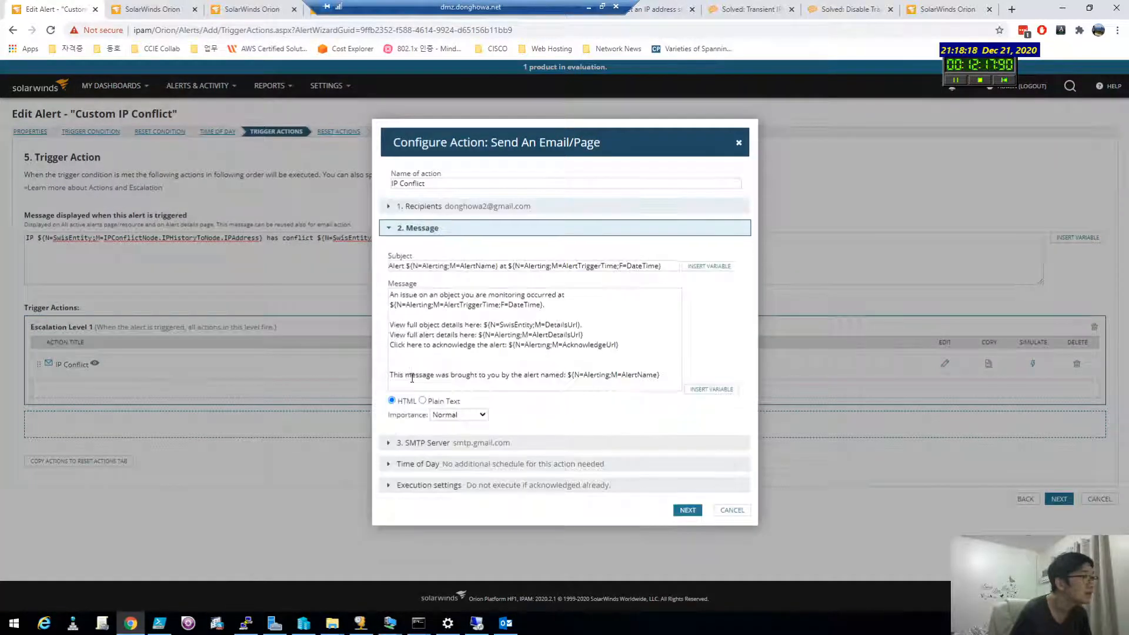
# Step: Paste the 'IP … has conflict …' line after the e-mail body's first paragraph and save
pyautogui.click(466, 357)
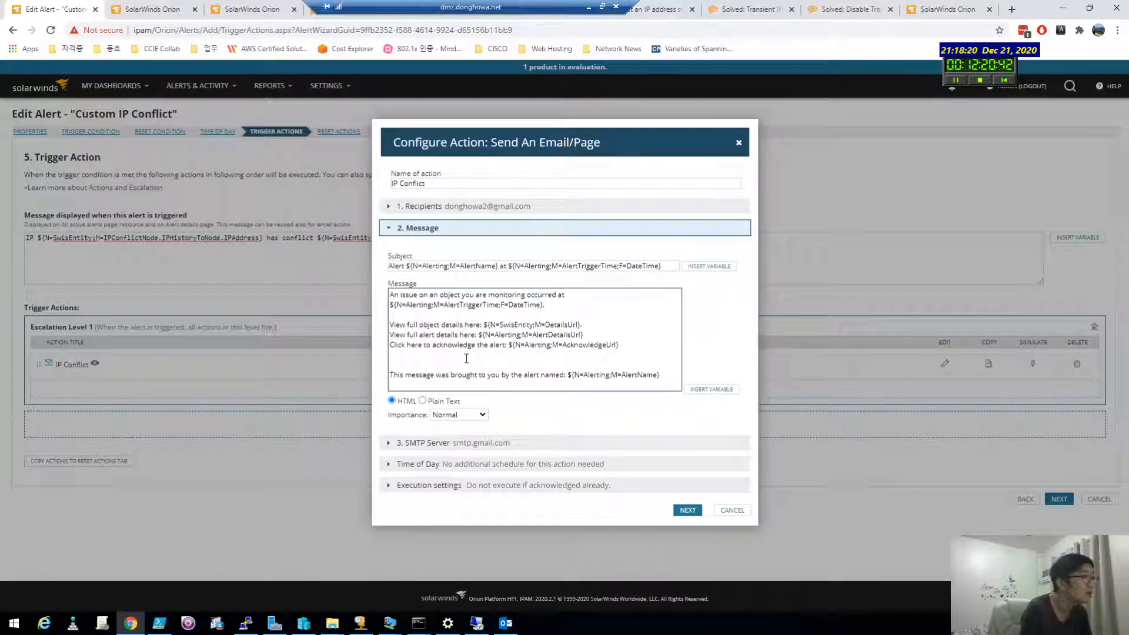
pyautogui.press('Return')
pyautogui.write('IP ${N=SwisEntity;M=IPConflictNode.IPHistoryToNode.IPAddress} has conflict ${N=SwisEntity;M=IPConflictMsg}')
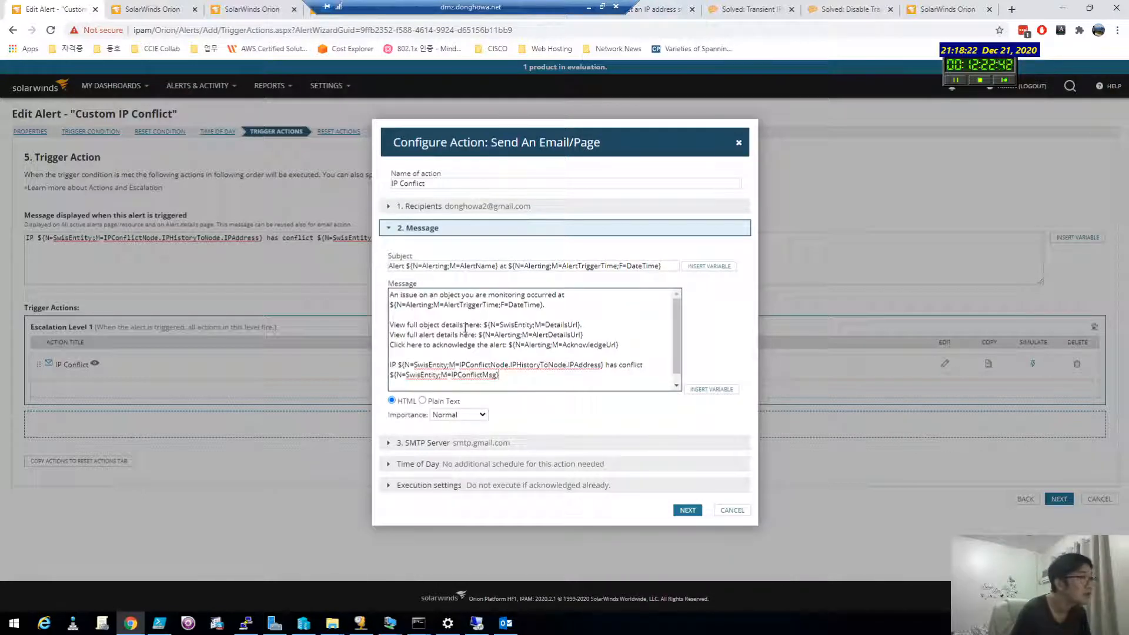
pyautogui.hotkey('ctrl', 'z')
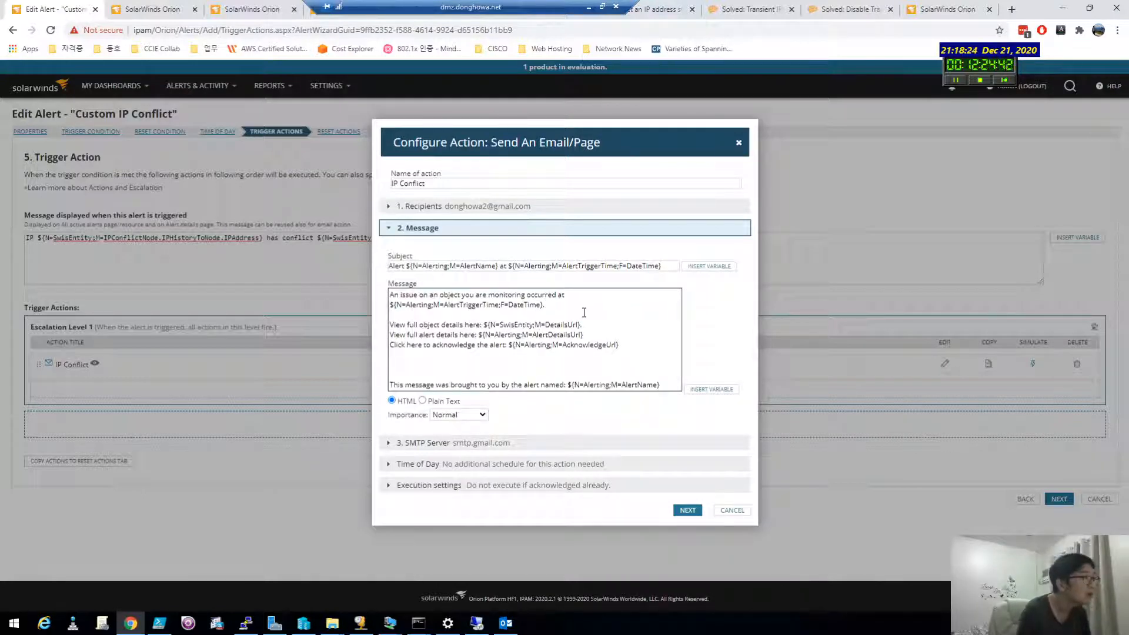
pyautogui.press('Return')
pyautogui.press('Return')
pyautogui.press('Return')
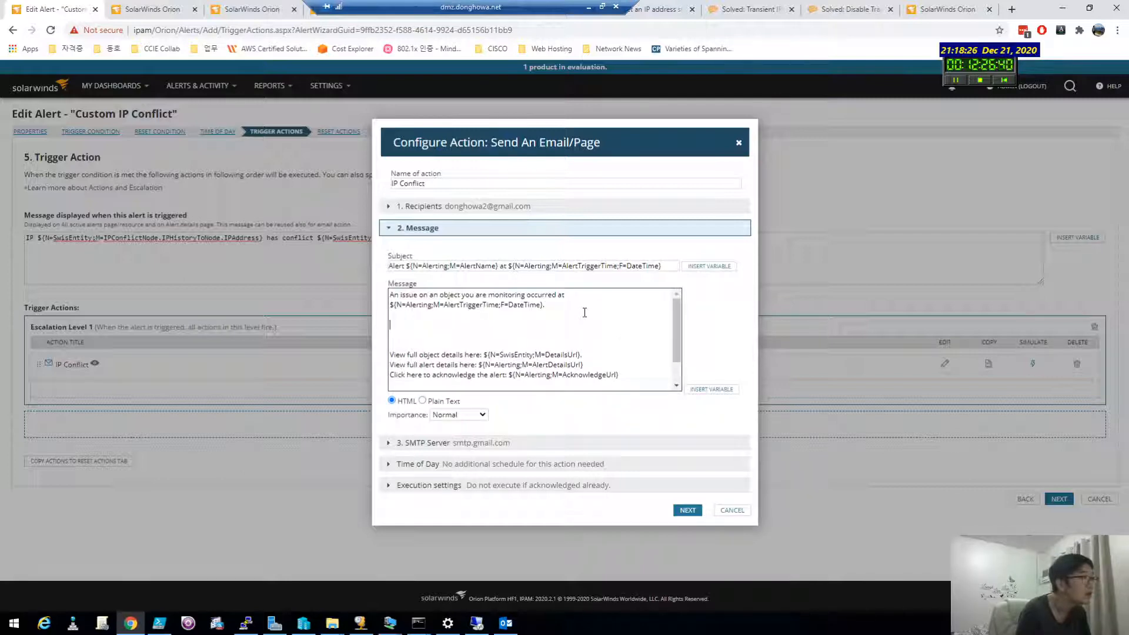
pyautogui.write('IP ${N=SwisEntity;M=IPConflictNode.IPHistoryToNode.IPAddress} has conflict ${N=SwisEntity;M=IPConflictMsg}')
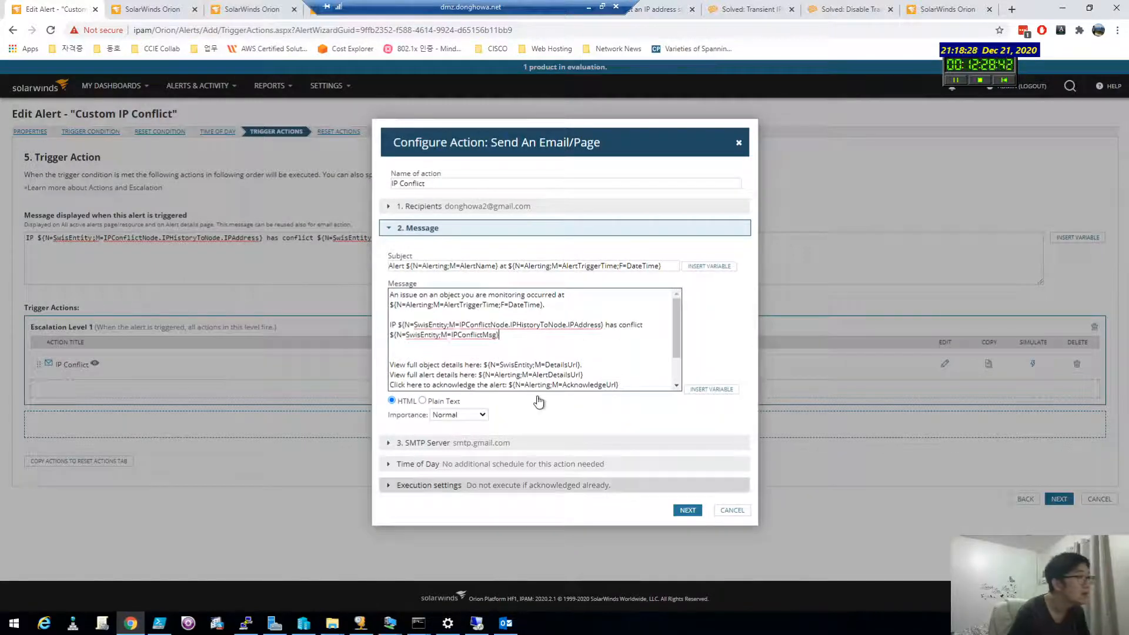
pyautogui.click(686, 509)
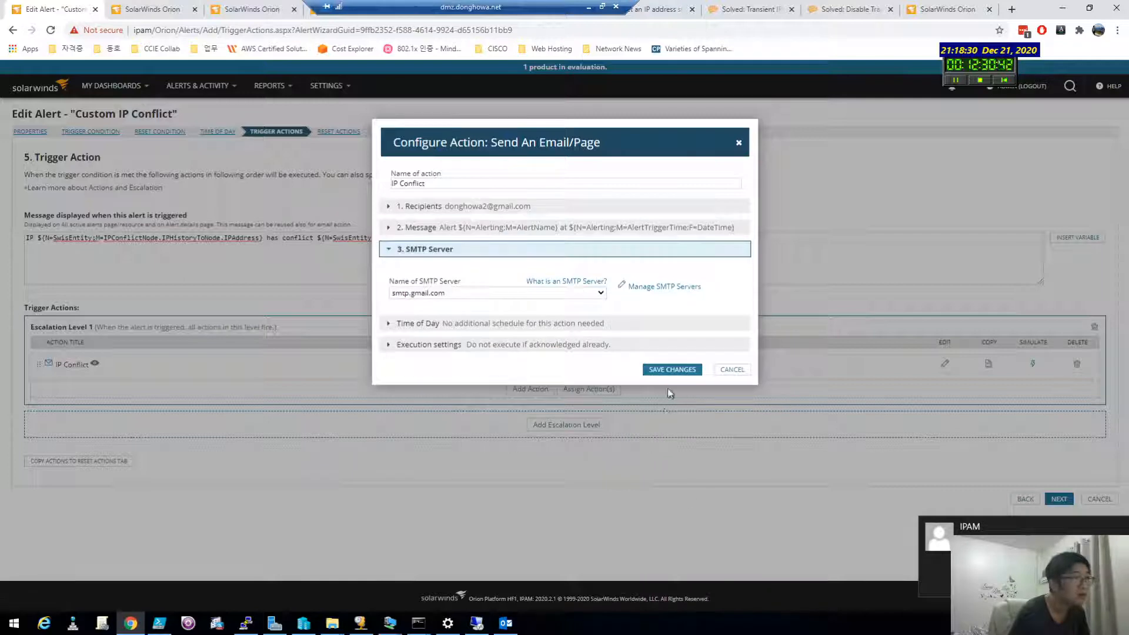
pyautogui.click(674, 371)
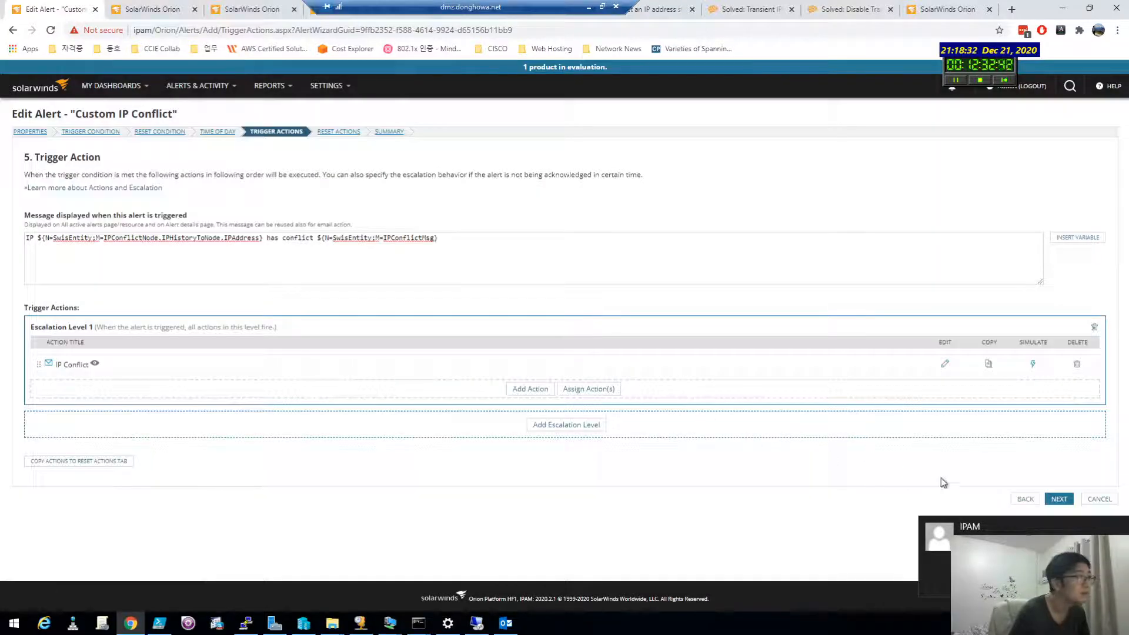
# Step: Step past the trigger and reset actions, review the summary, and submit the edited Custom IP Conflict alert
pyautogui.click(1051, 499)
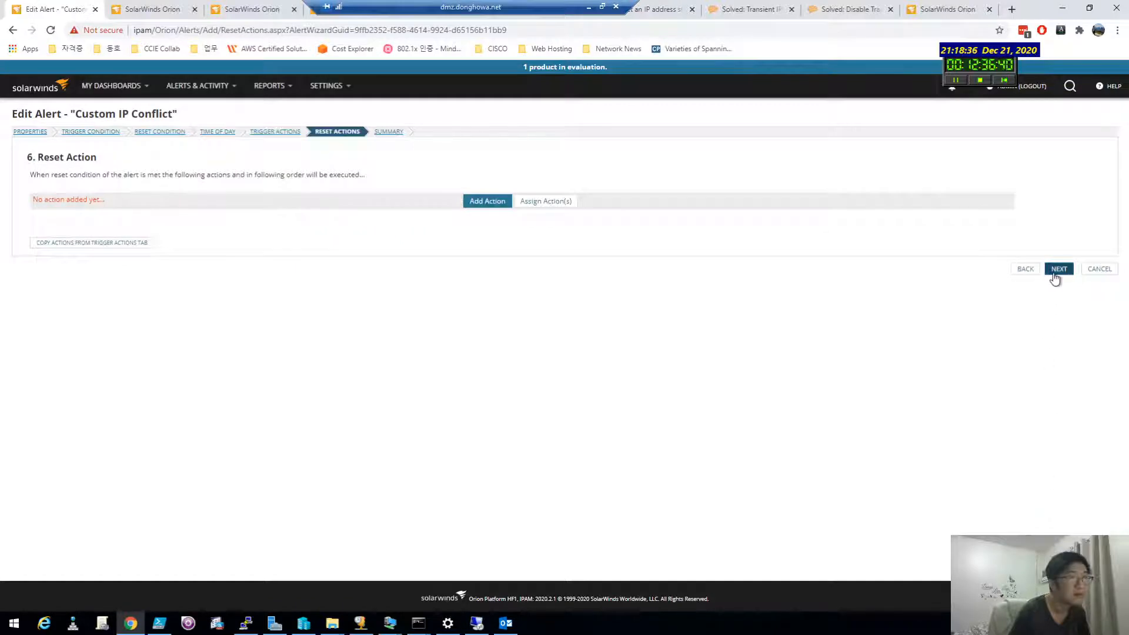
pyautogui.click(1056, 270)
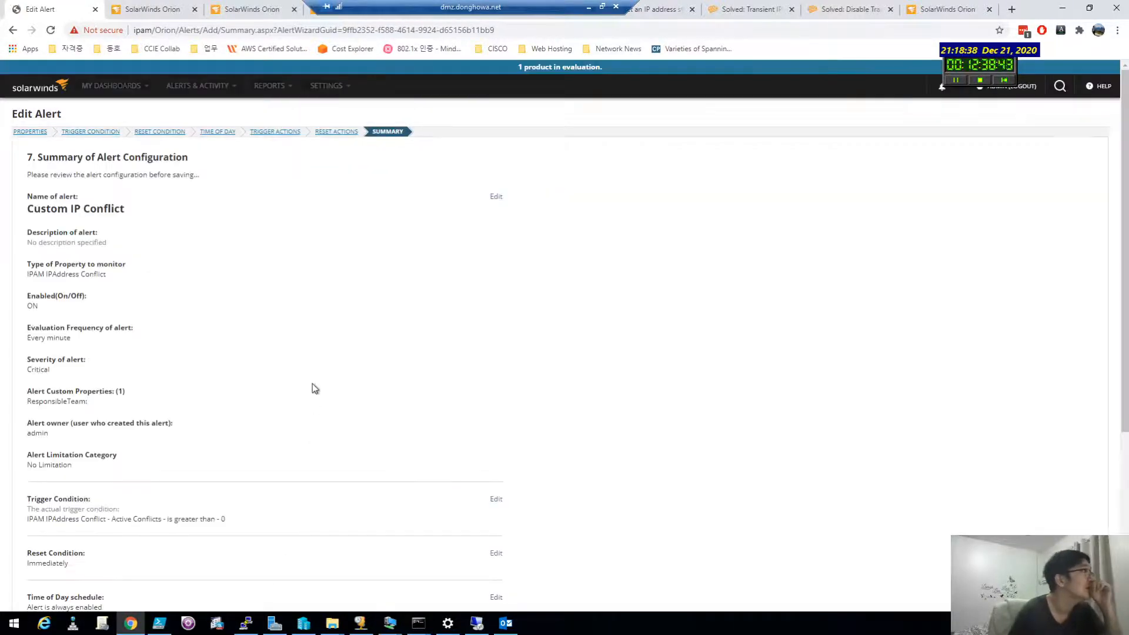
pyautogui.scroll(-5, 551, 444)
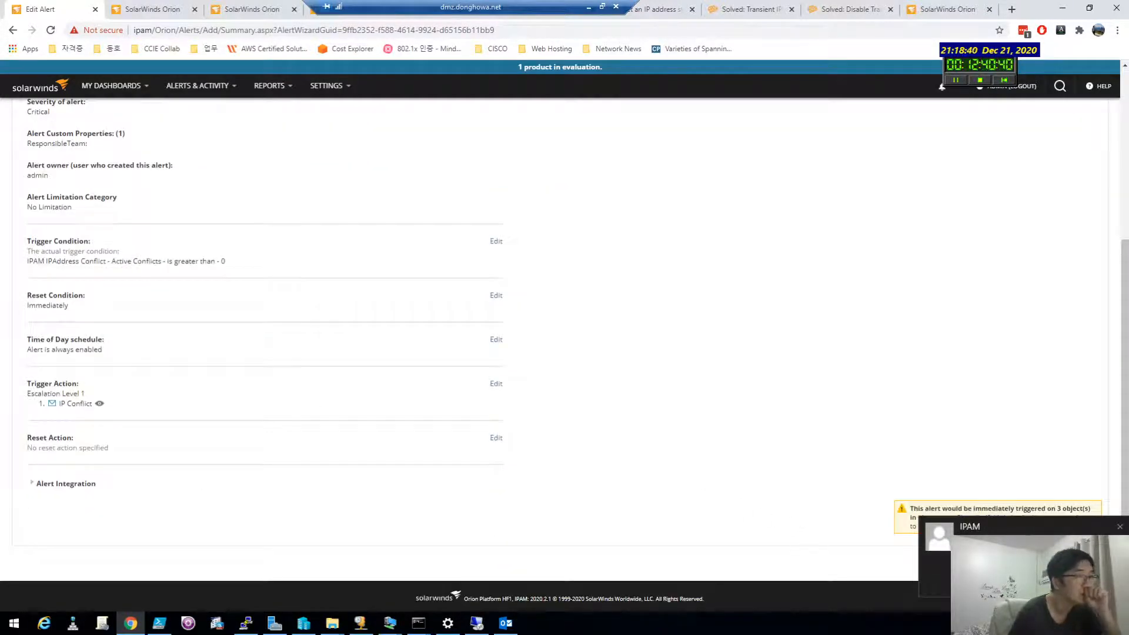
pyautogui.click(1120, 528)
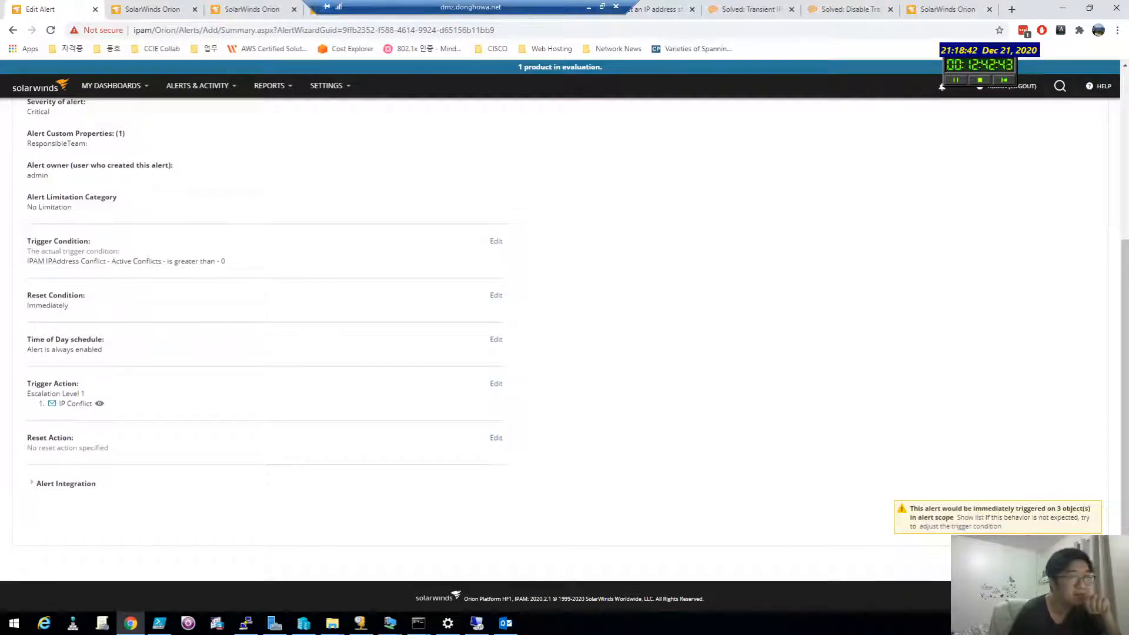
pyautogui.click(1045, 558)
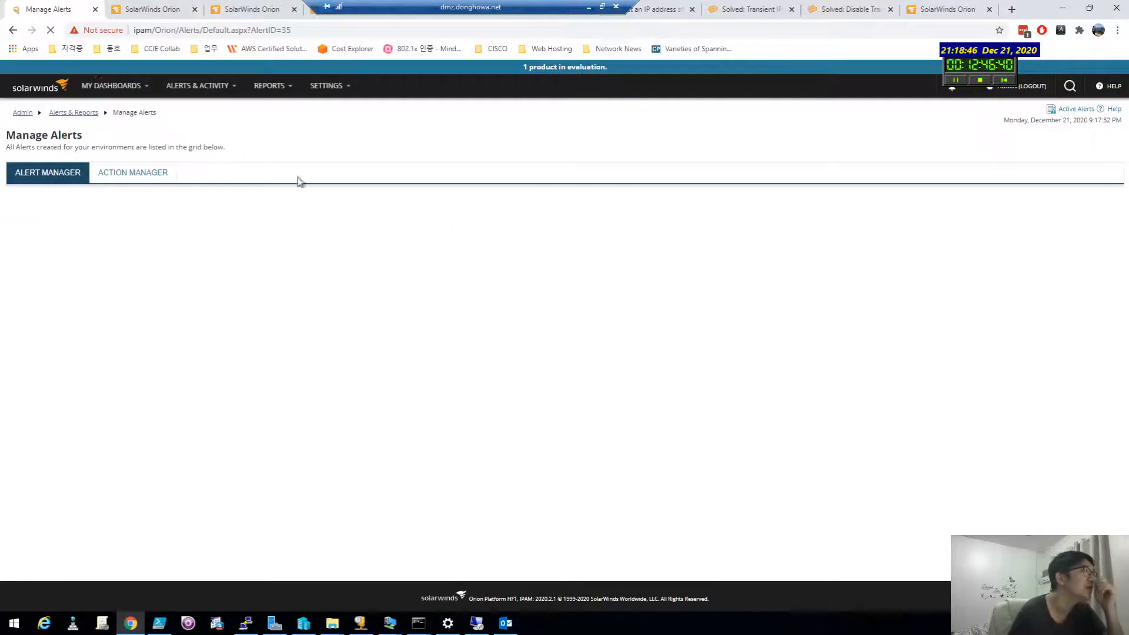
# Step: Go through Alerts & Activity > Alerts to All Active Alerts and select all six active alerts
pyautogui.click(76, 117)
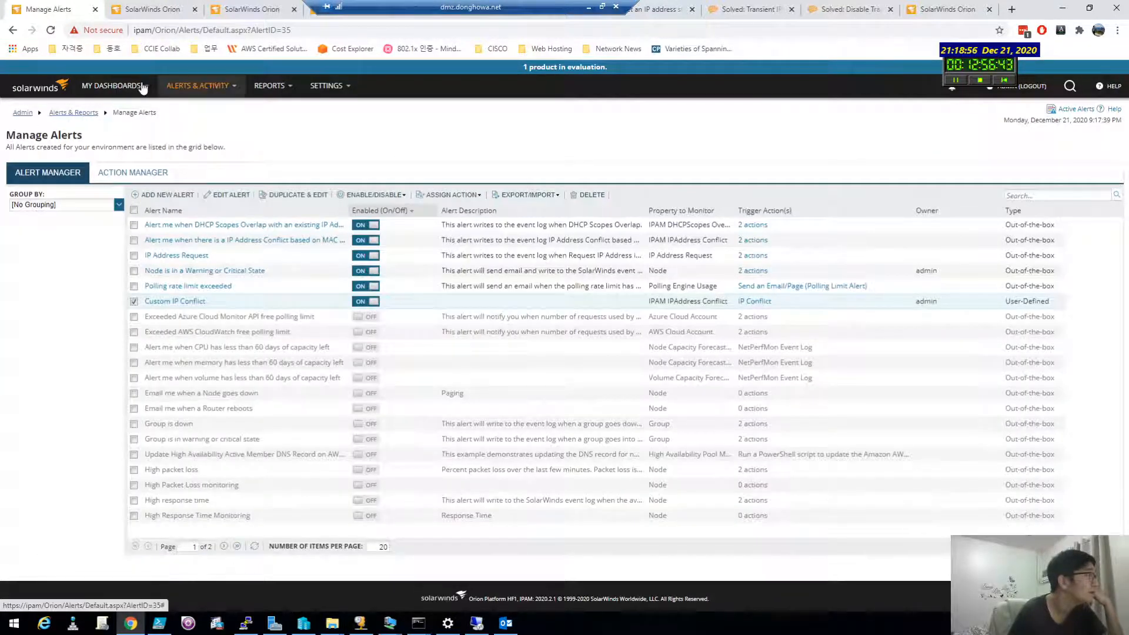
pyautogui.click(112, 85)
pyautogui.click(183, 88)
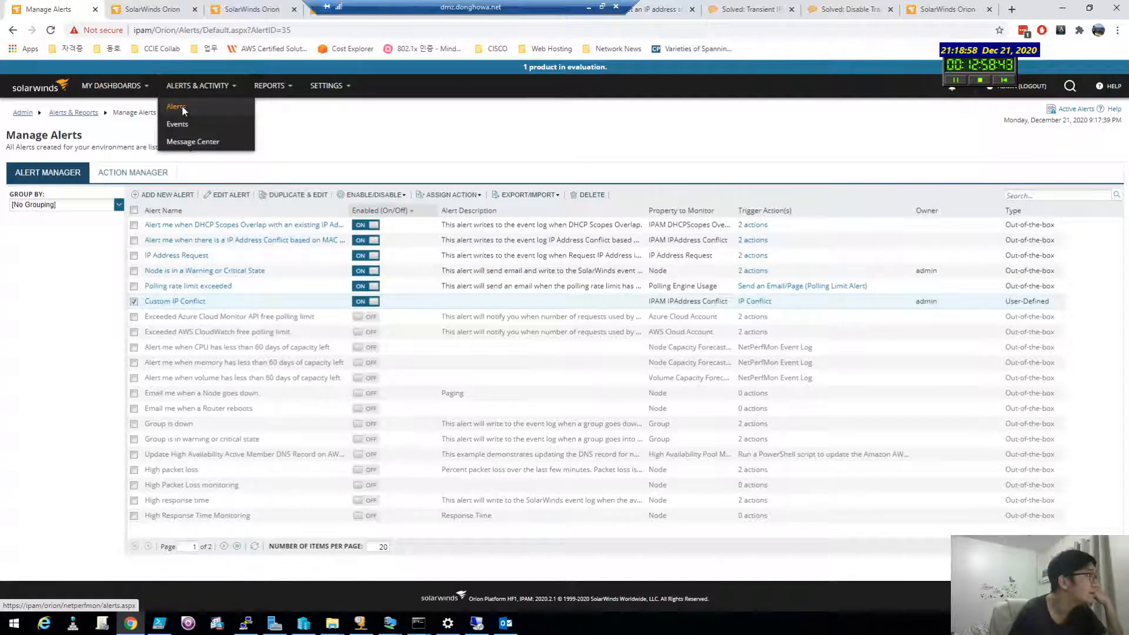
pyautogui.click(177, 106)
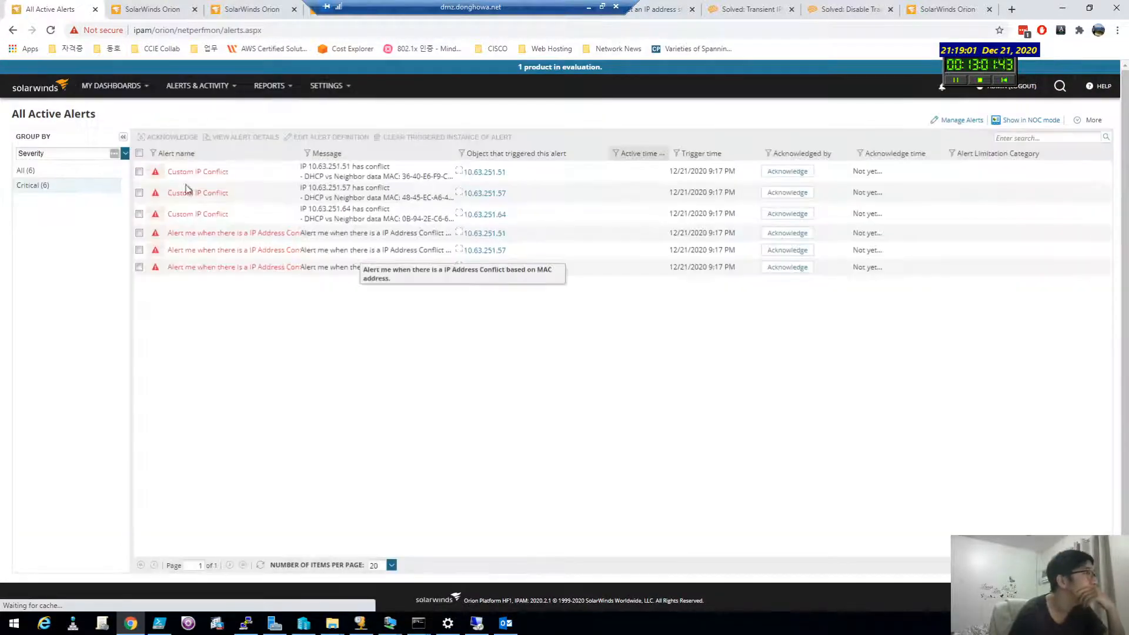
pyautogui.click(139, 154)
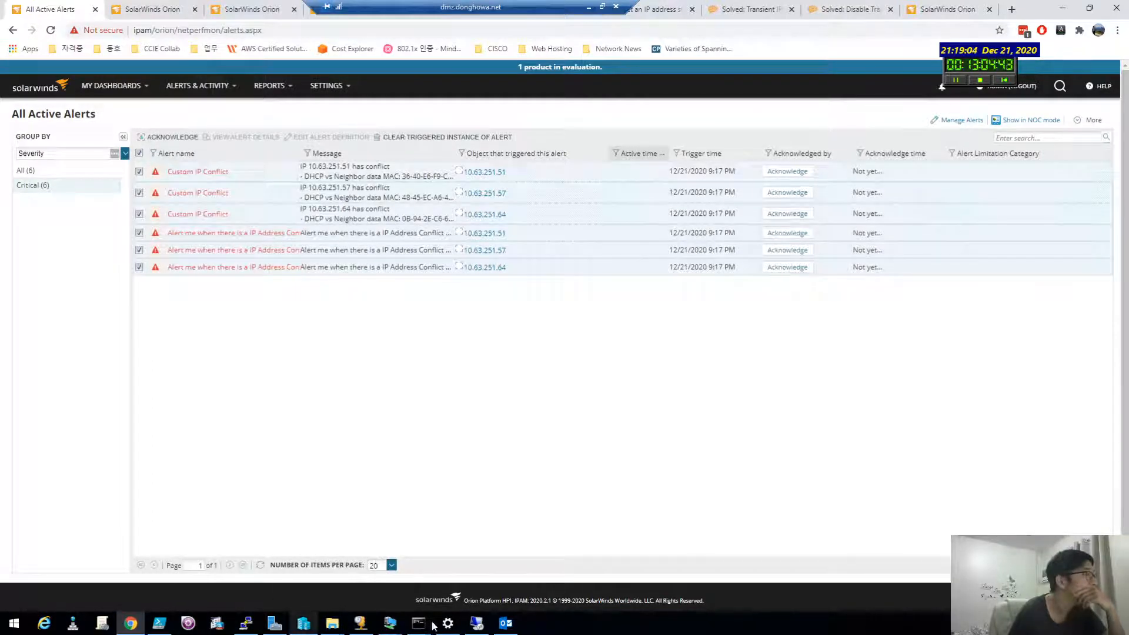
pyautogui.click(510, 625)
# Step: Browse the first three 9:19 PM alert emails and highlight the IP conflict and MAC lines
pyautogui.click(235, 154)
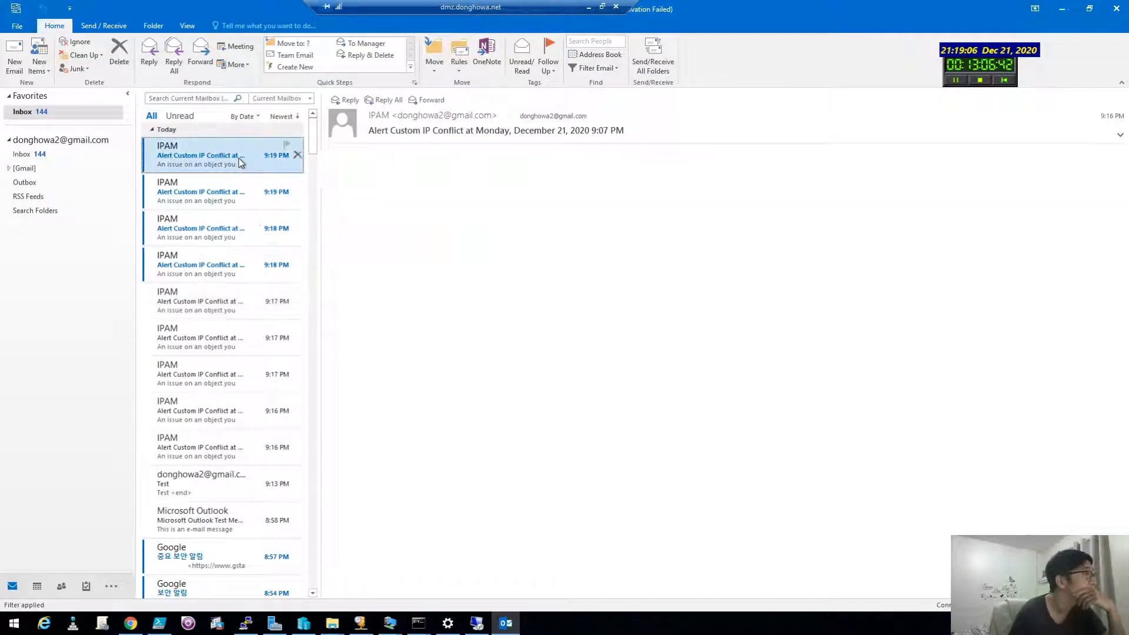
pyautogui.click(238, 182)
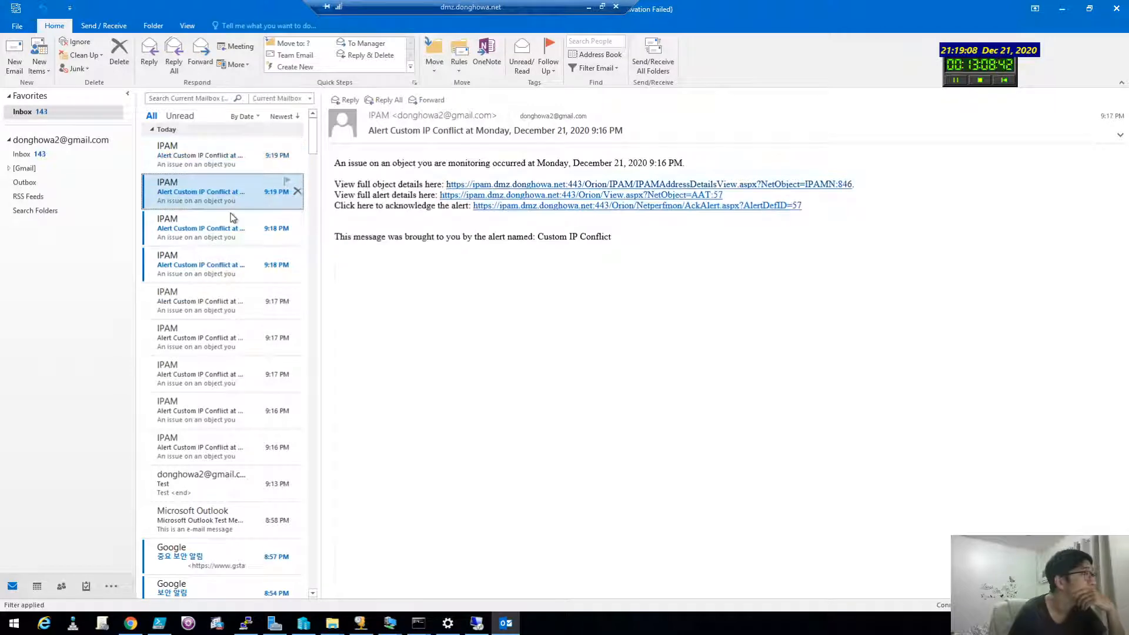
pyautogui.click(230, 213)
pyautogui.click(230, 168)
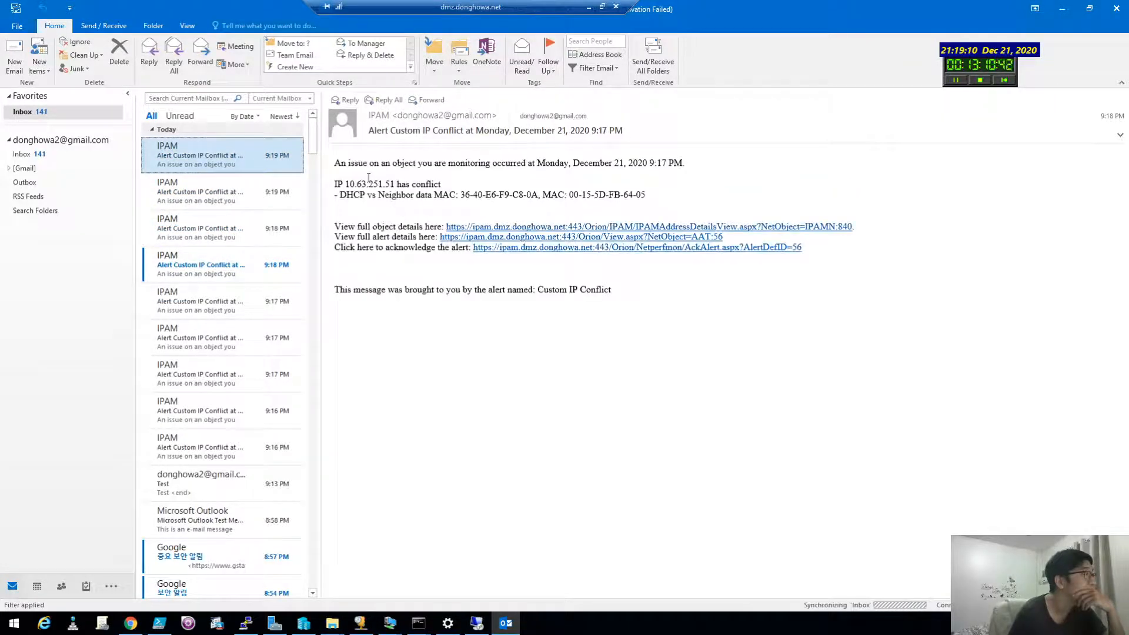
pyautogui.moveTo(335, 174); pyautogui.dragTo(517, 205)
pyautogui.moveTo(586, 213); pyautogui.dragTo(407, 205)
pyautogui.click(376, 198)
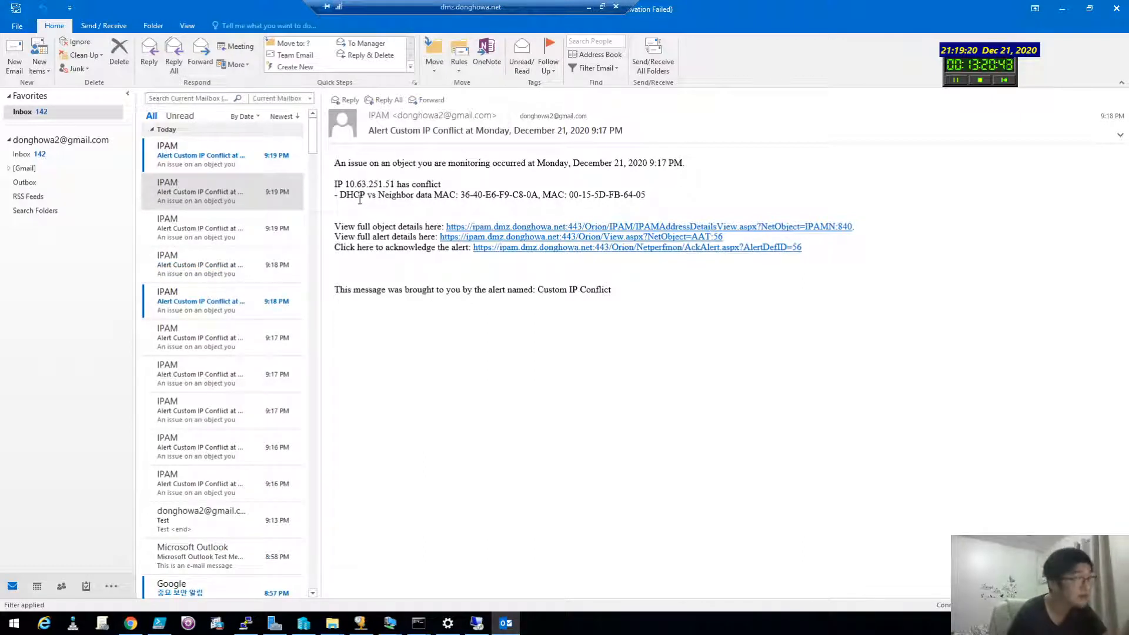
# Step: Inspect the top alert's IP conflict line with unresolved placeholders, then recheck the second email
pyautogui.click(237, 159)
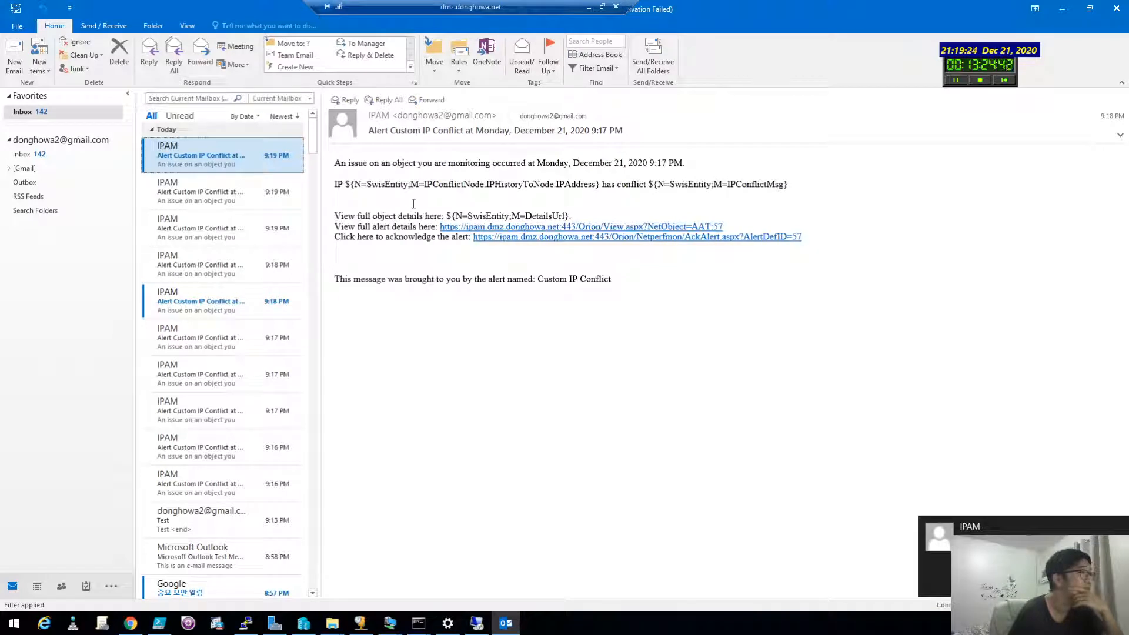
pyautogui.moveTo(414, 204); pyautogui.dragTo(402, 175)
pyautogui.click(403, 176)
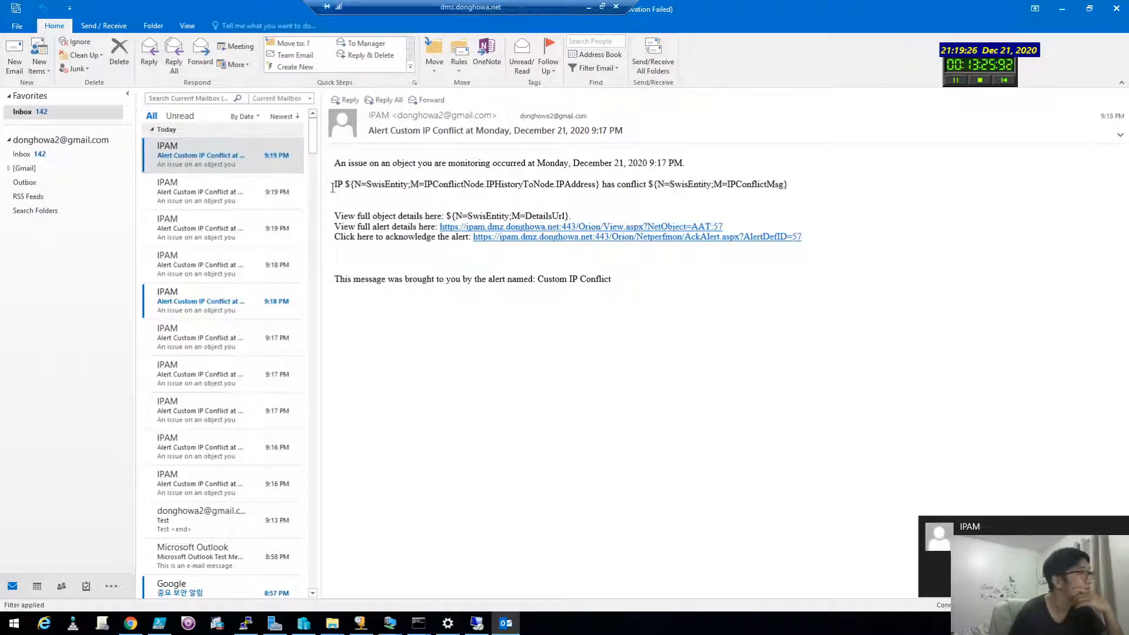
pyautogui.click(231, 161)
pyautogui.click(235, 187)
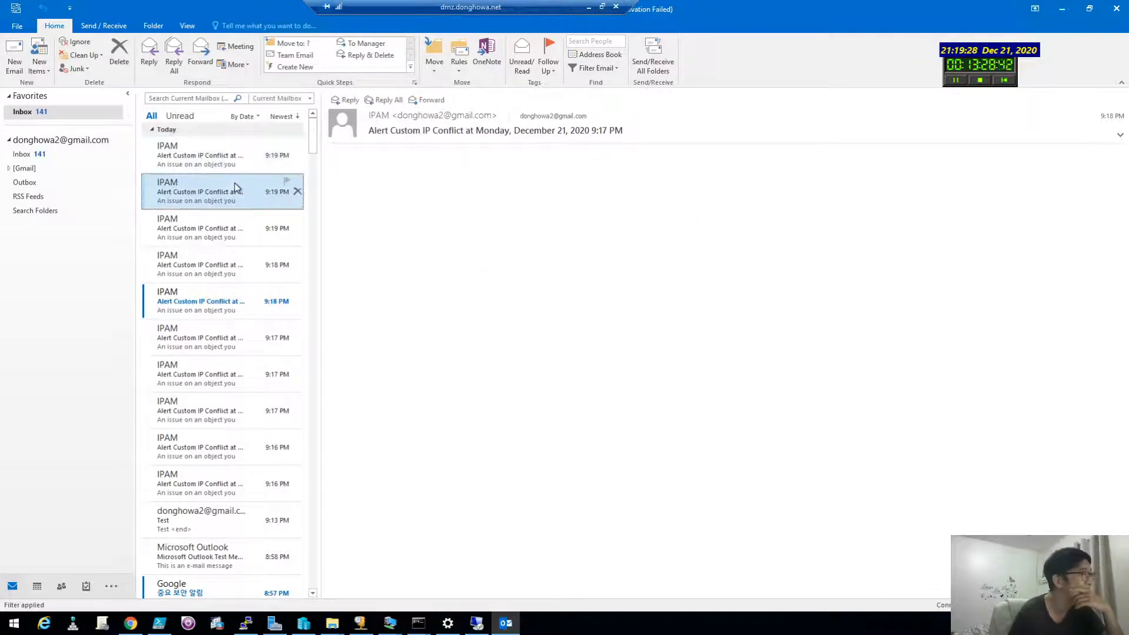
pyautogui.click(226, 159)
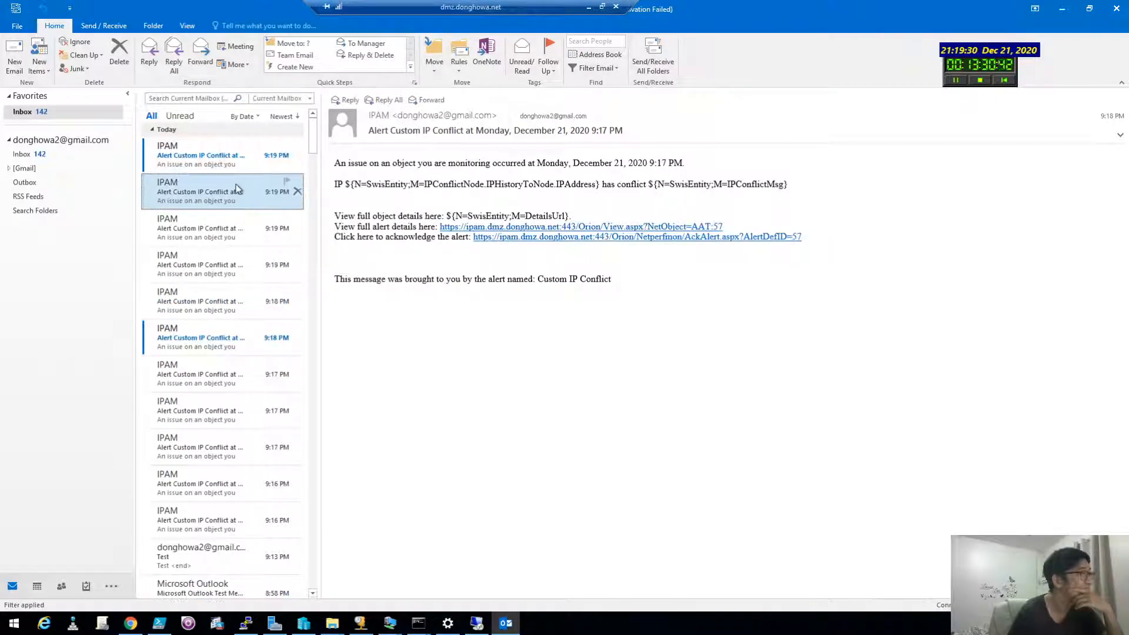
# Step: Compare the newly arrived alerts and select the resolved IP conflict and MAC lines in the third
pyautogui.click(228, 160)
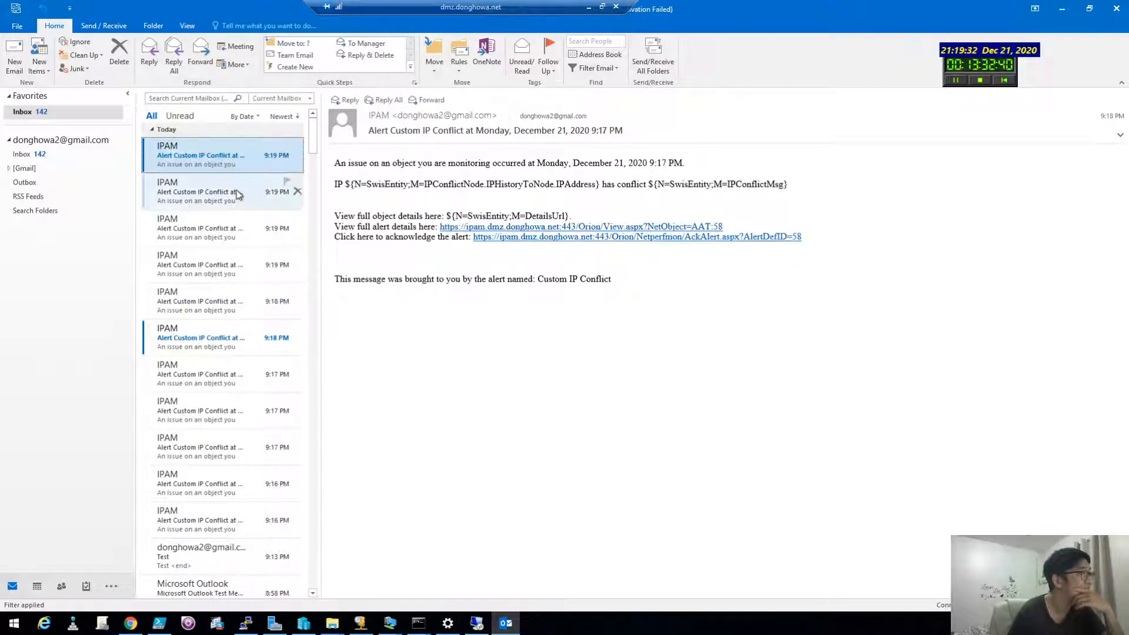
pyautogui.click(236, 190)
pyautogui.click(227, 145)
pyautogui.click(237, 219)
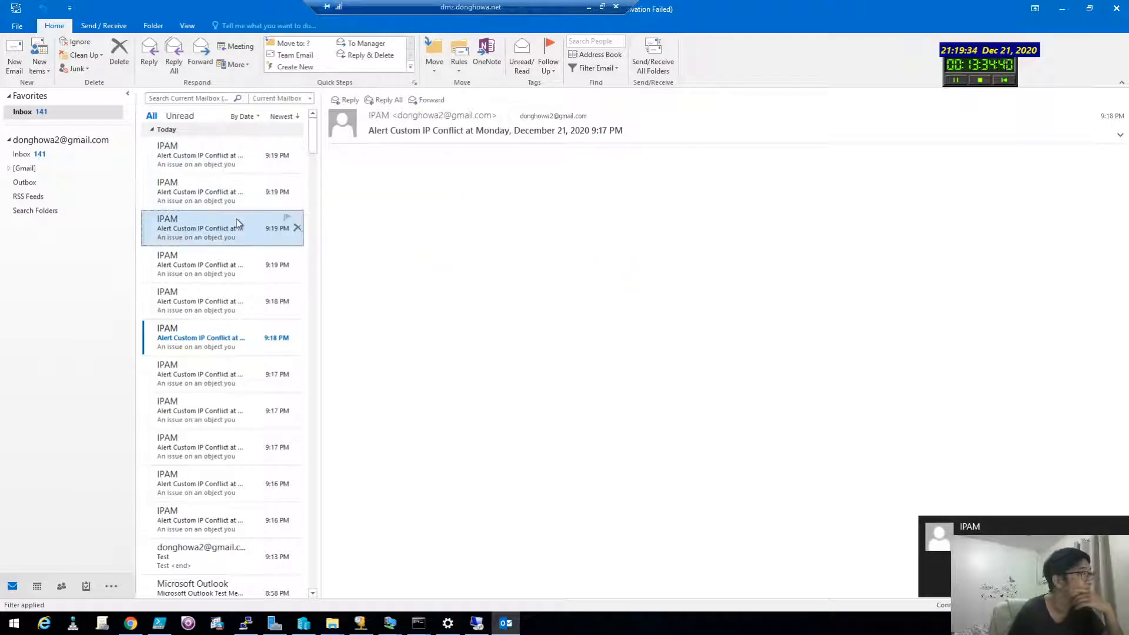
pyautogui.moveTo(373, 172); pyautogui.dragTo(372, 207)
pyautogui.click(372, 208)
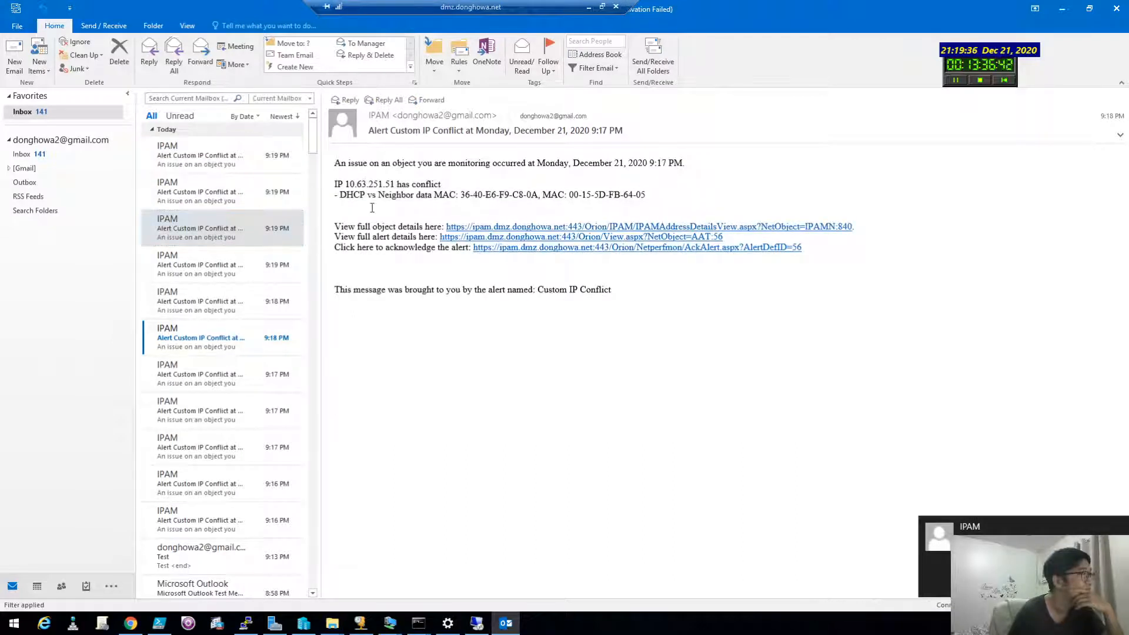
pyautogui.tripleClick(357, 173)
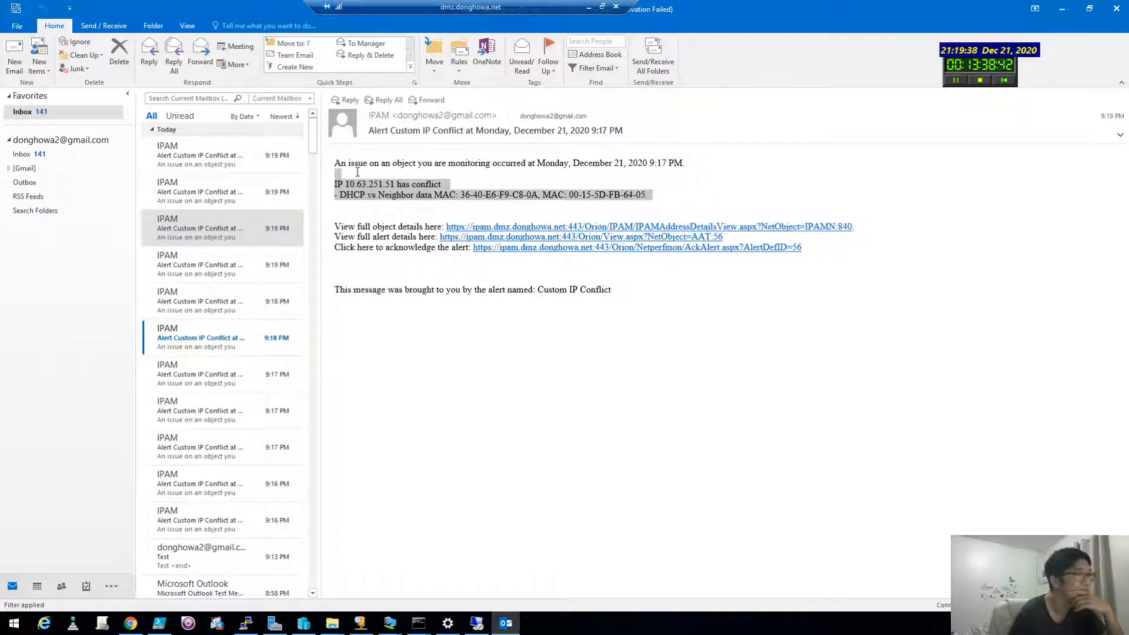
# Step: Contrast the top alert's unfilled template with the email showing 10.63.251.51 and its MACs
pyautogui.click(224, 154)
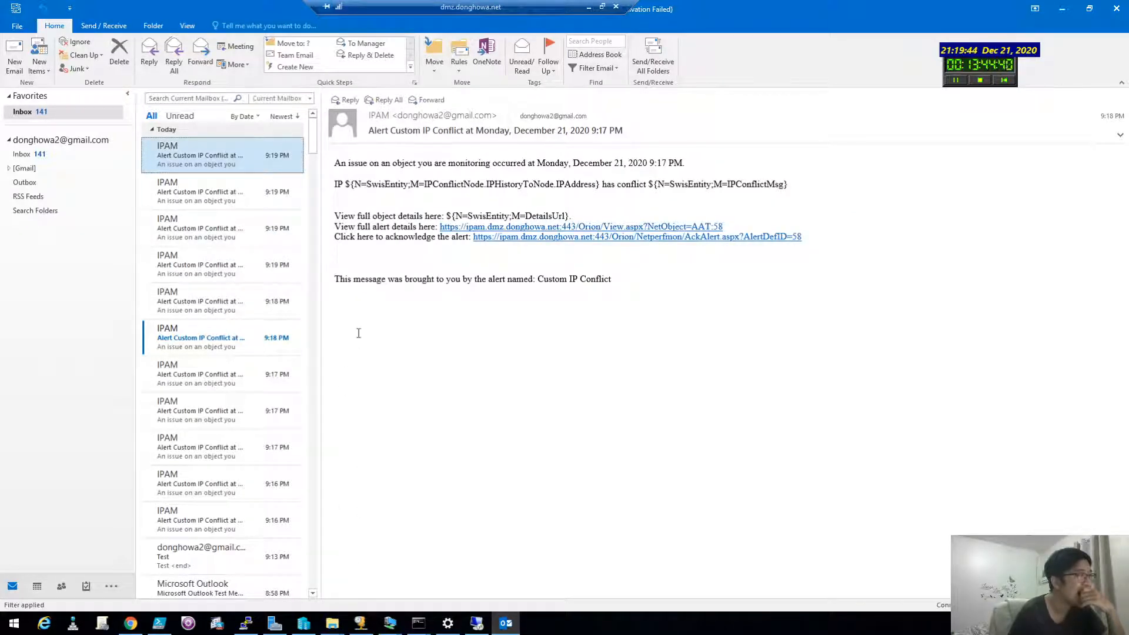
pyautogui.moveTo(417, 190); pyautogui.dragTo(405, 175)
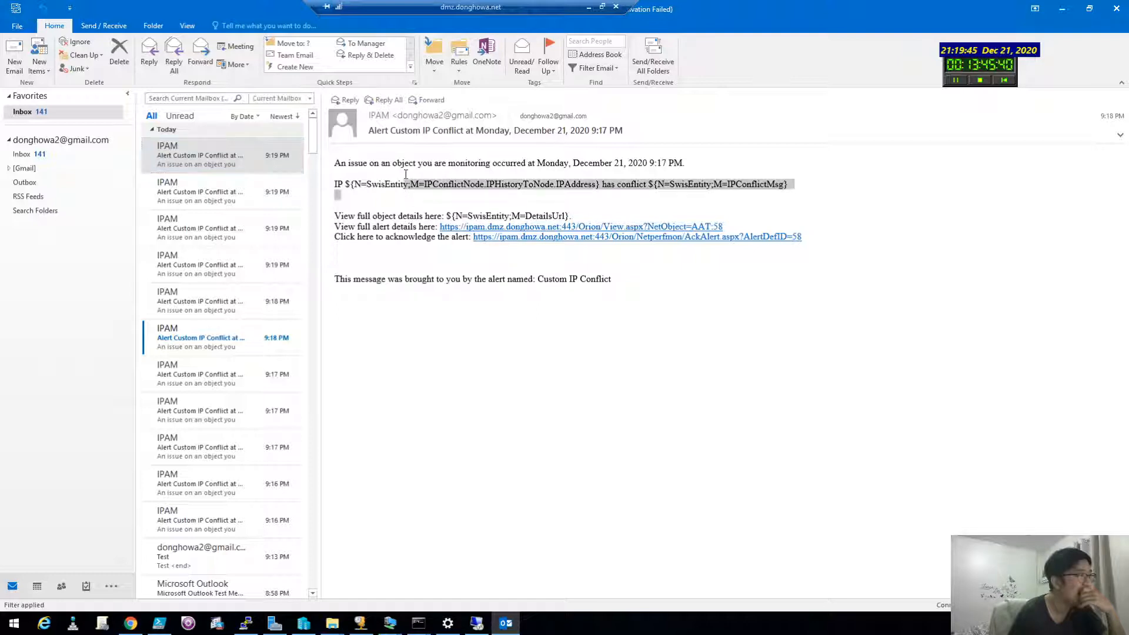
pyautogui.click(405, 210)
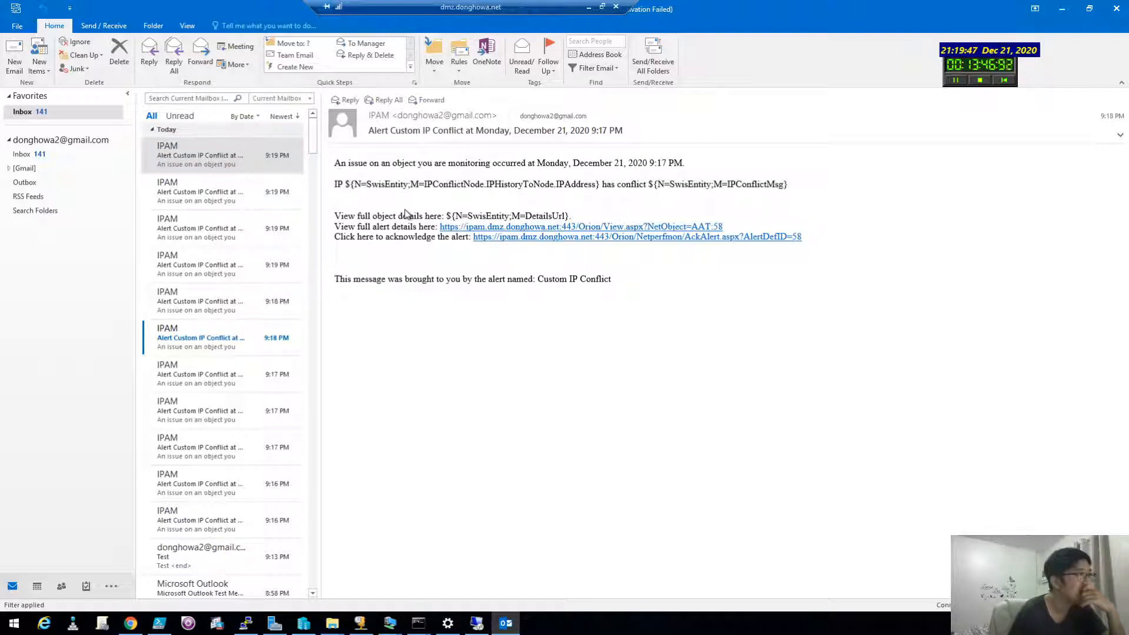
pyautogui.click(235, 232)
pyautogui.click(229, 202)
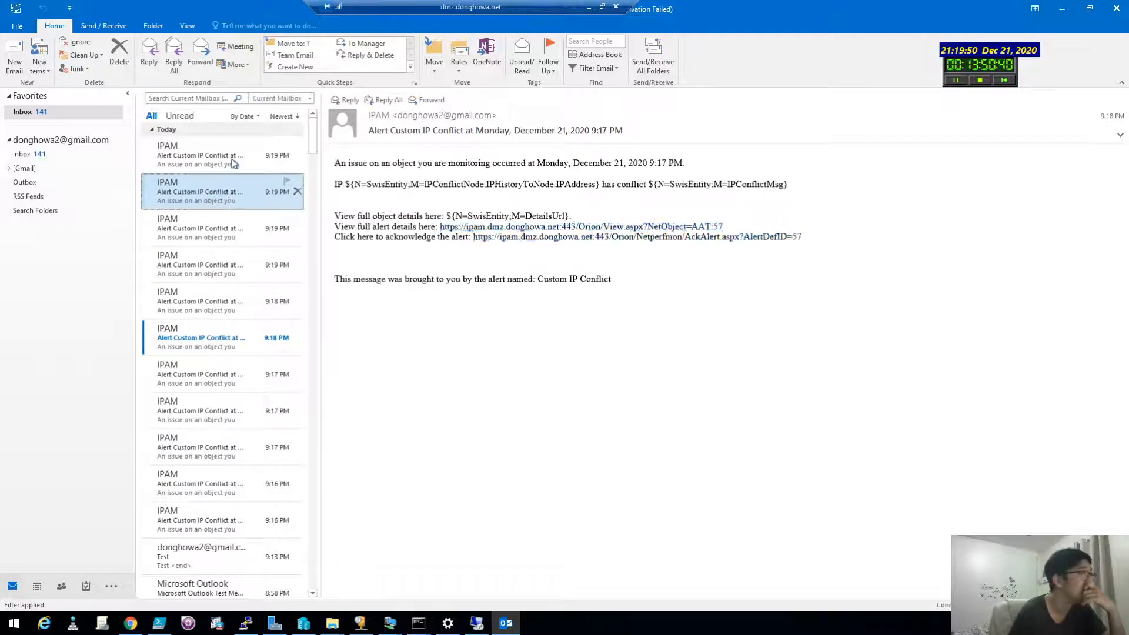
pyautogui.click(232, 158)
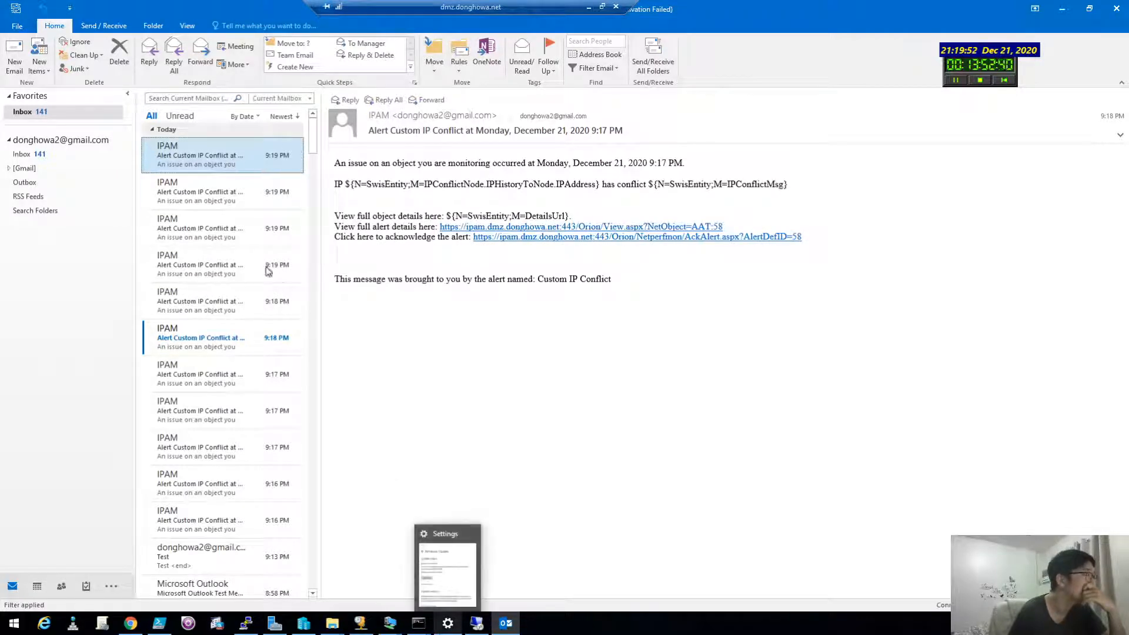
pyautogui.moveTo(166, 623)
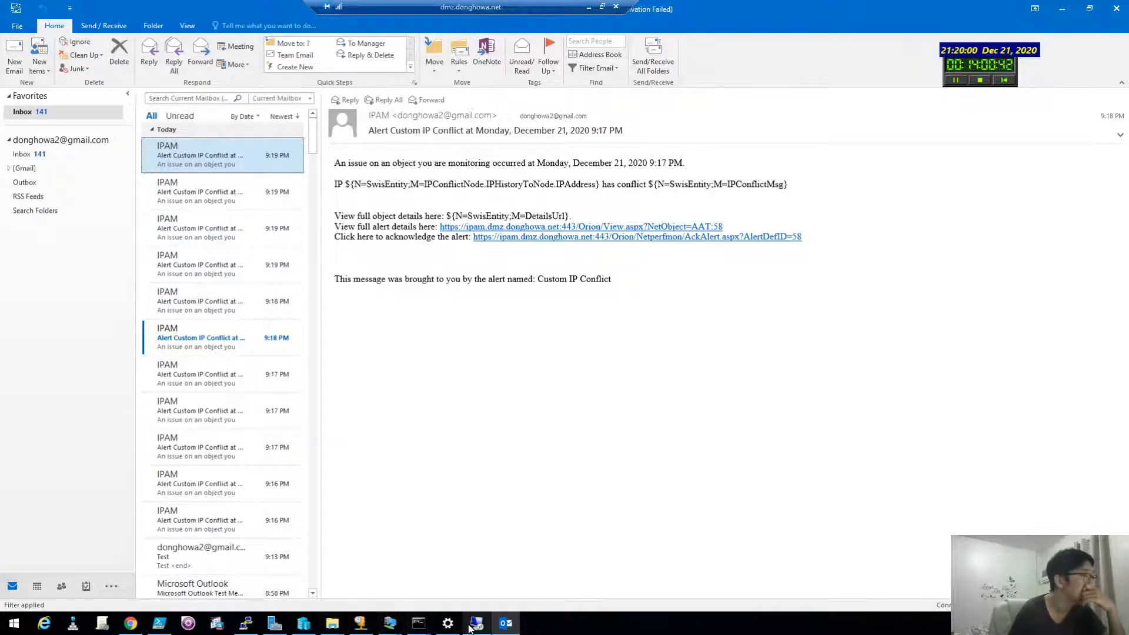
pyautogui.moveTo(471, 628)
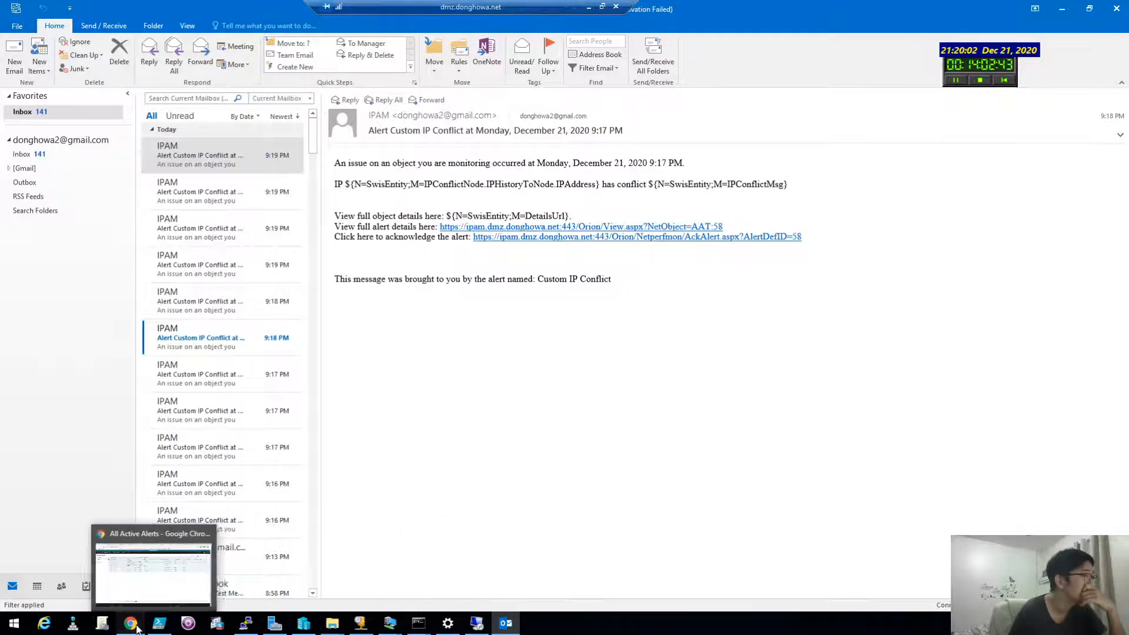
pyautogui.click(131, 623)
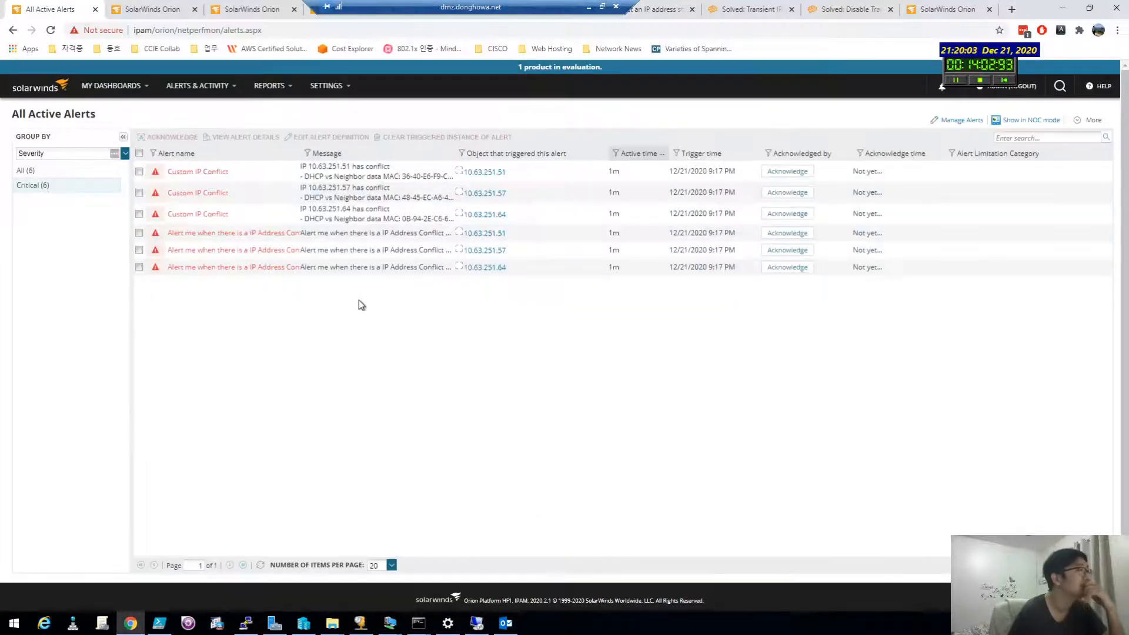
# Step: Tick two Custom IP Conflict alerts, try Clear Triggered Instance of Alert, and decline the deletion
pyautogui.click(139, 213)
pyautogui.click(139, 192)
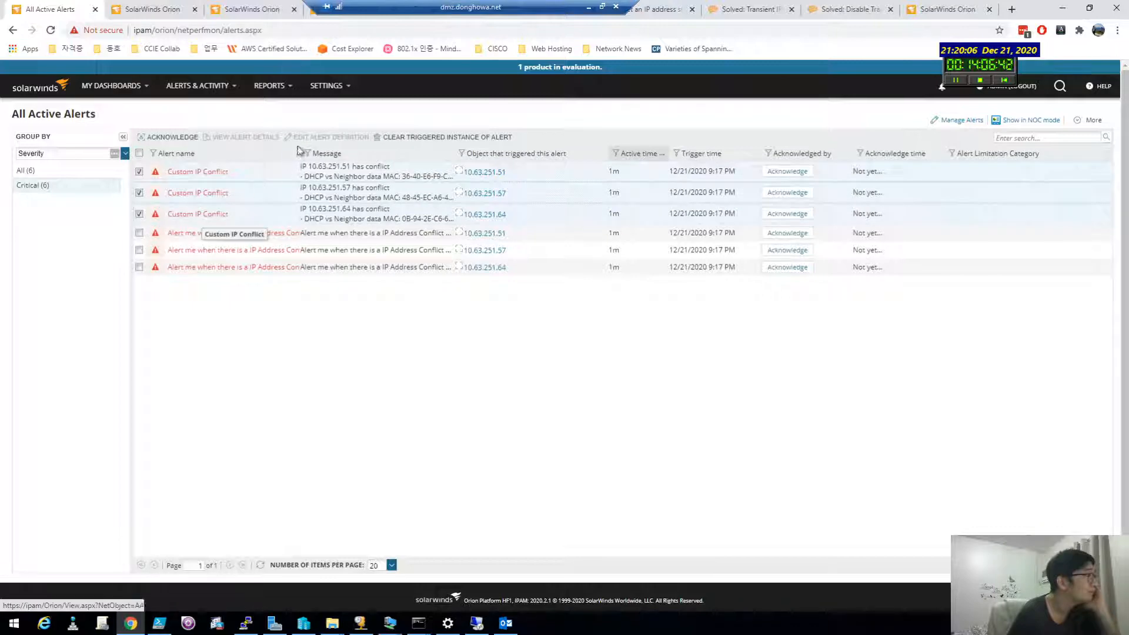
pyautogui.click(416, 137)
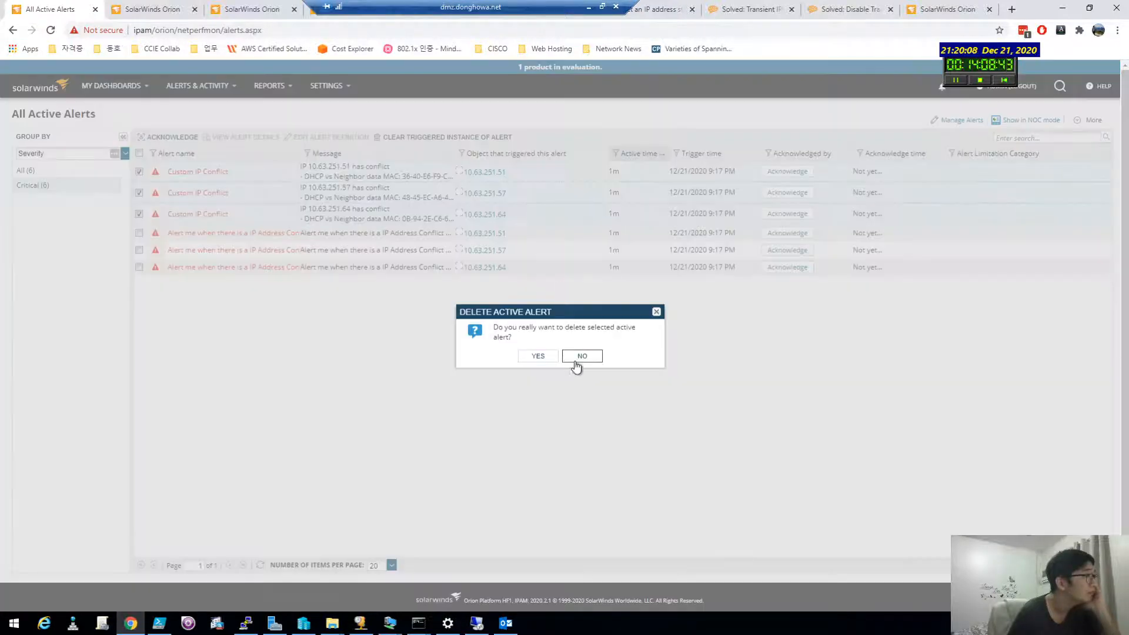
pyautogui.click(595, 363)
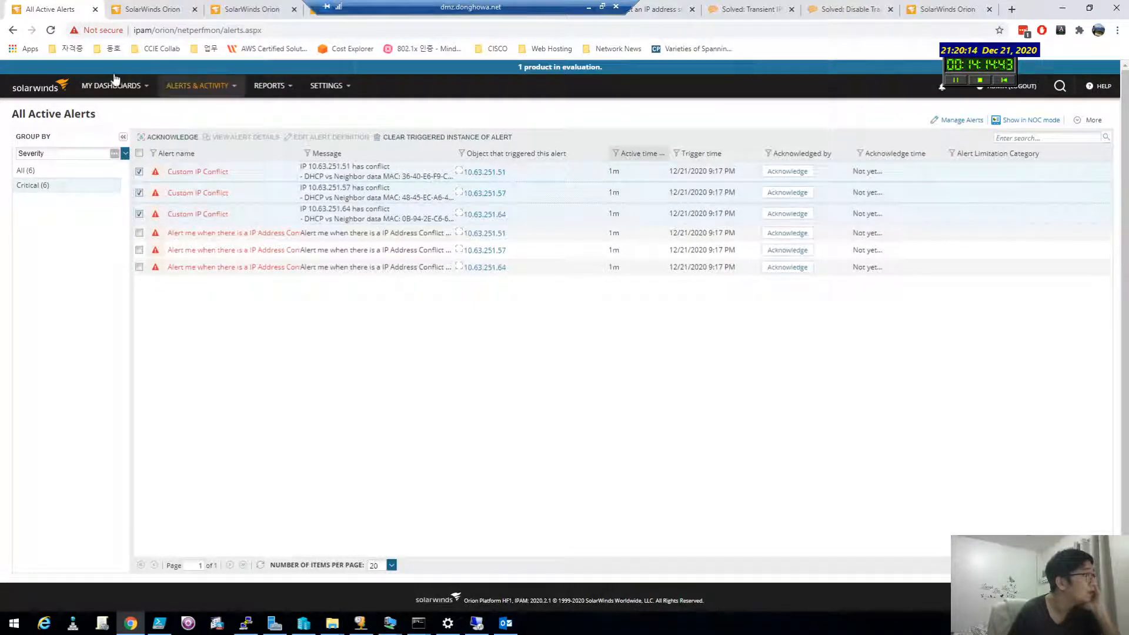
pyautogui.click(120, 96)
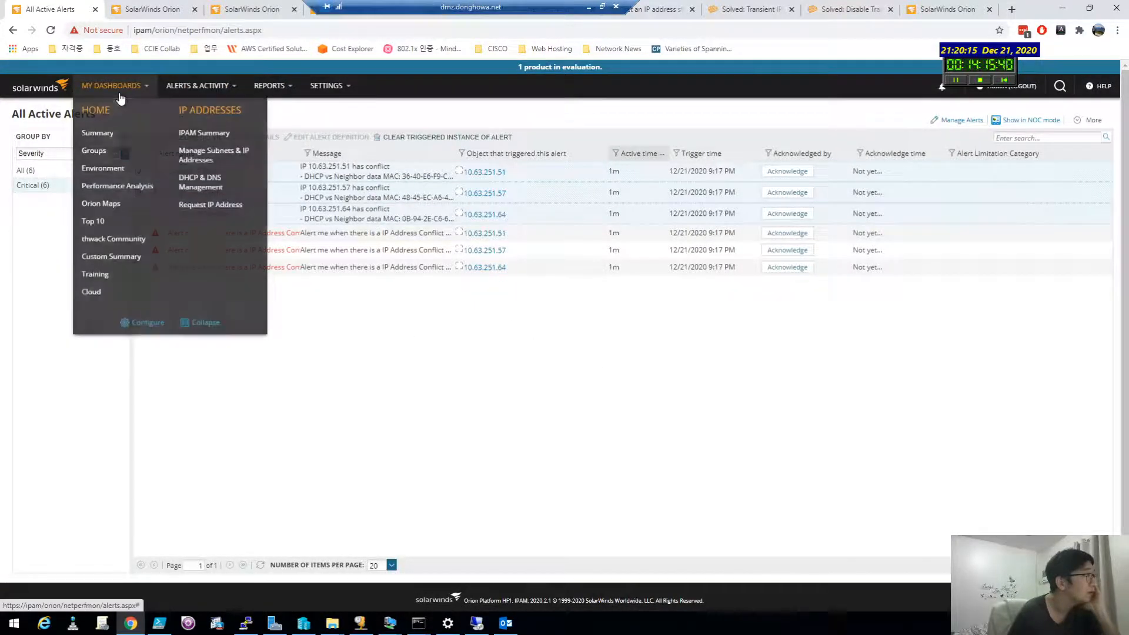
# Step: Open subnet 10.63.252.0's addresses sorted by MAC, run a network scan, and stay off the scan status page
pyautogui.click(192, 152)
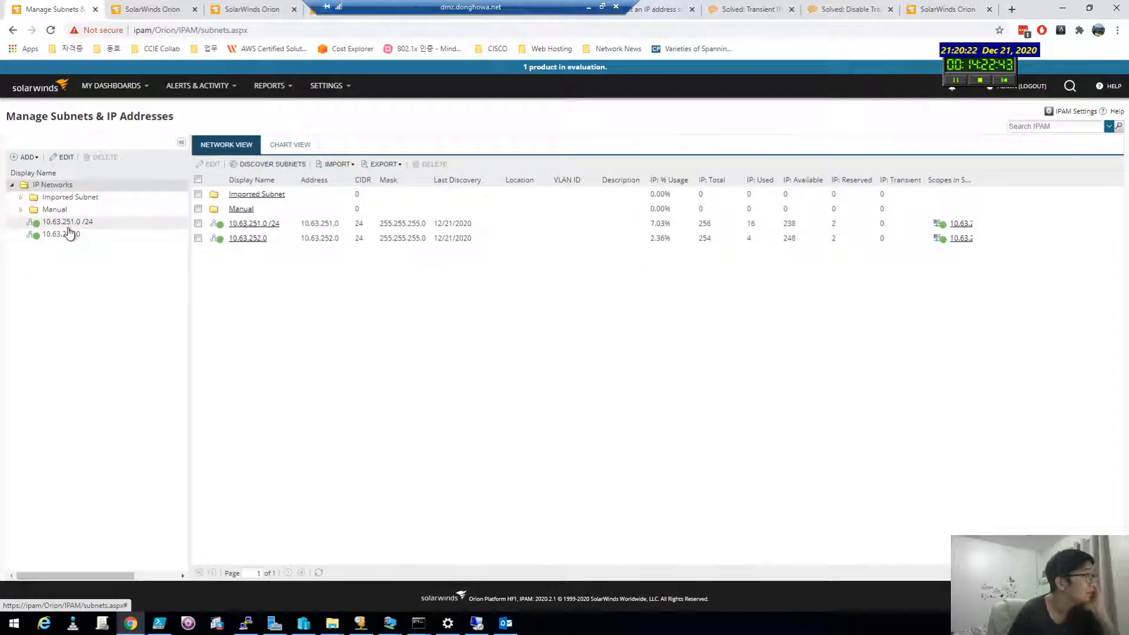
pyautogui.click(66, 222)
pyautogui.click(67, 235)
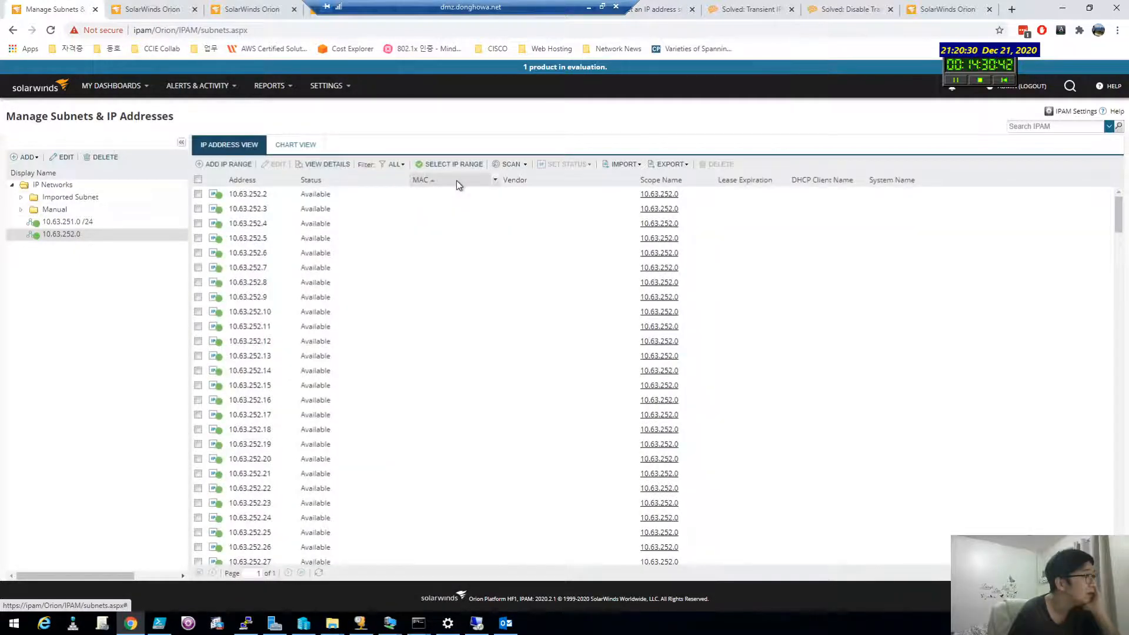
pyautogui.click(457, 180)
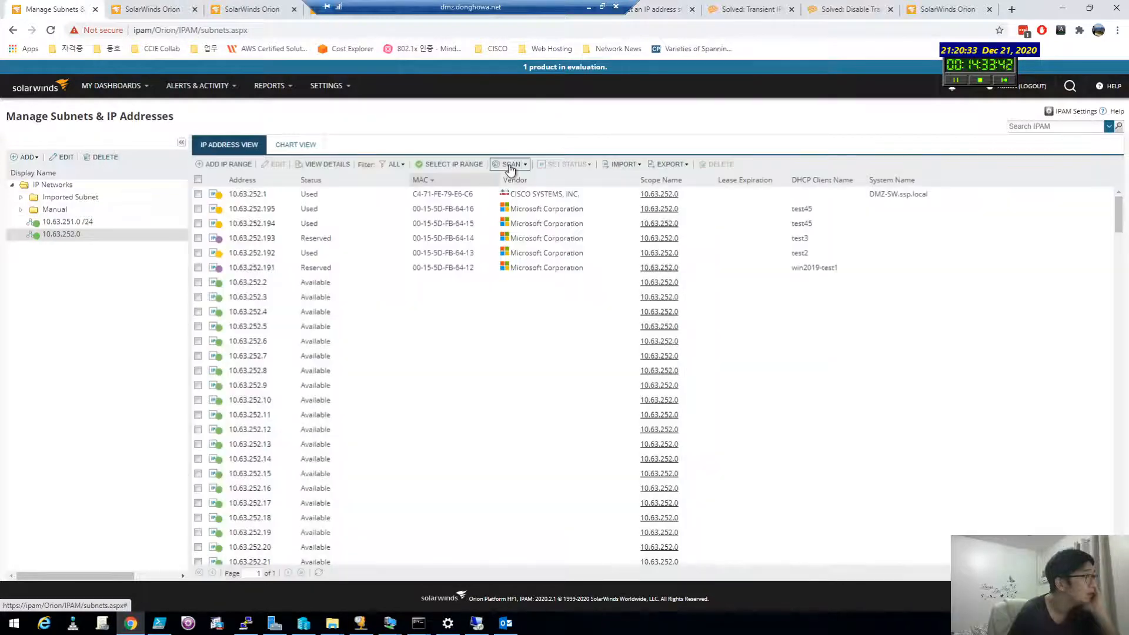
pyautogui.click(509, 166)
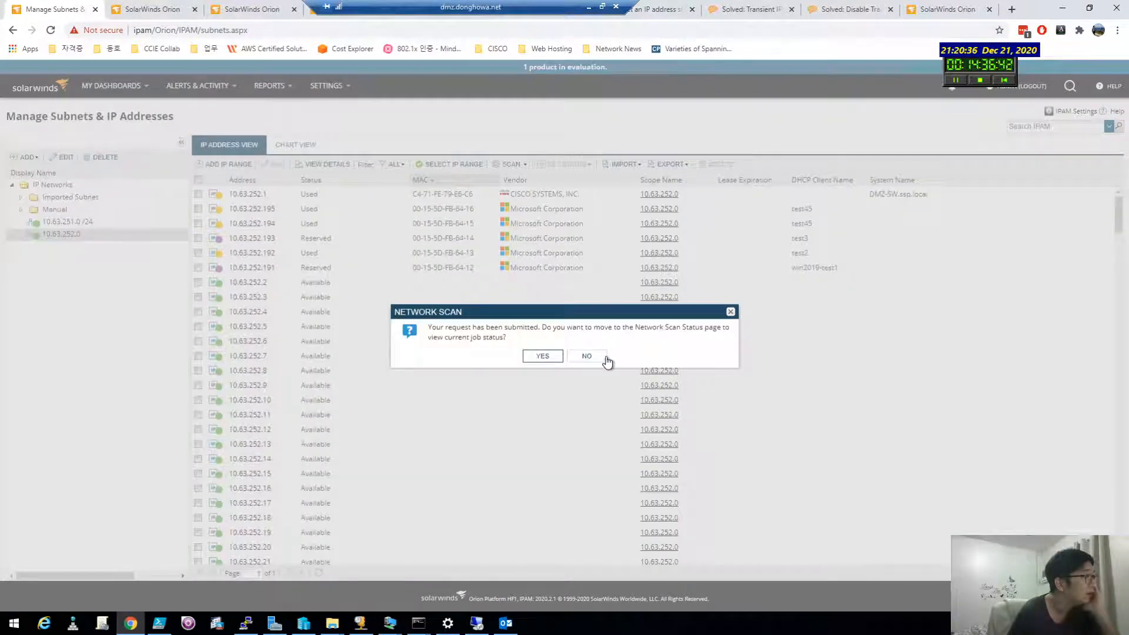
pyautogui.click(586, 356)
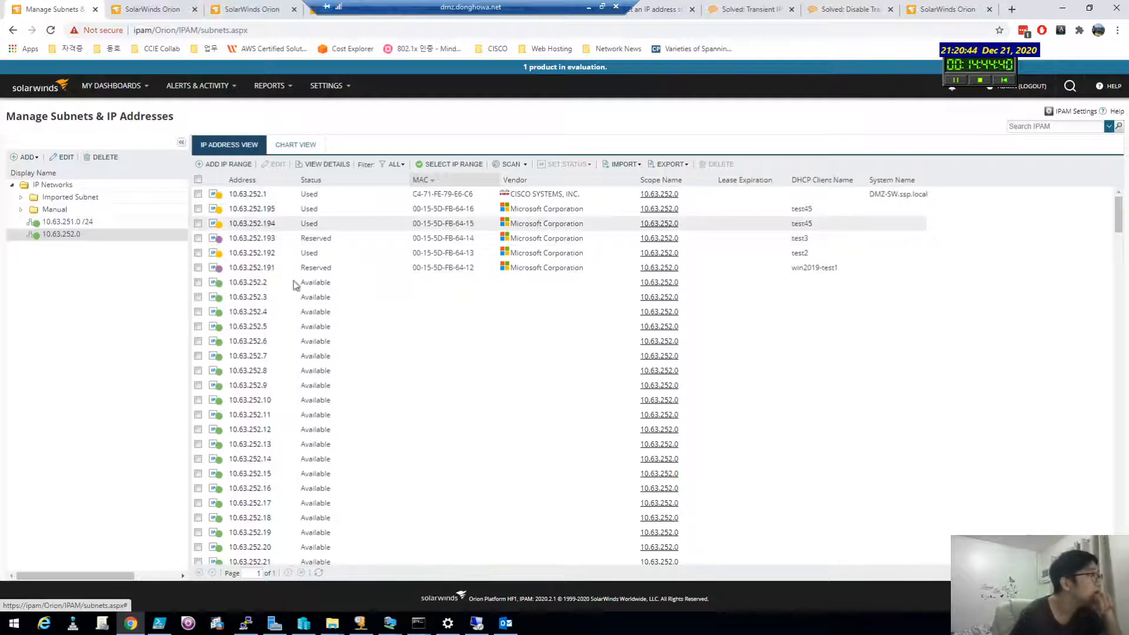
# Step: Refresh the 10.63.252.0 address grid repeatedly until .192 and .194 show IP Address Conflict
pyautogui.click(319, 573)
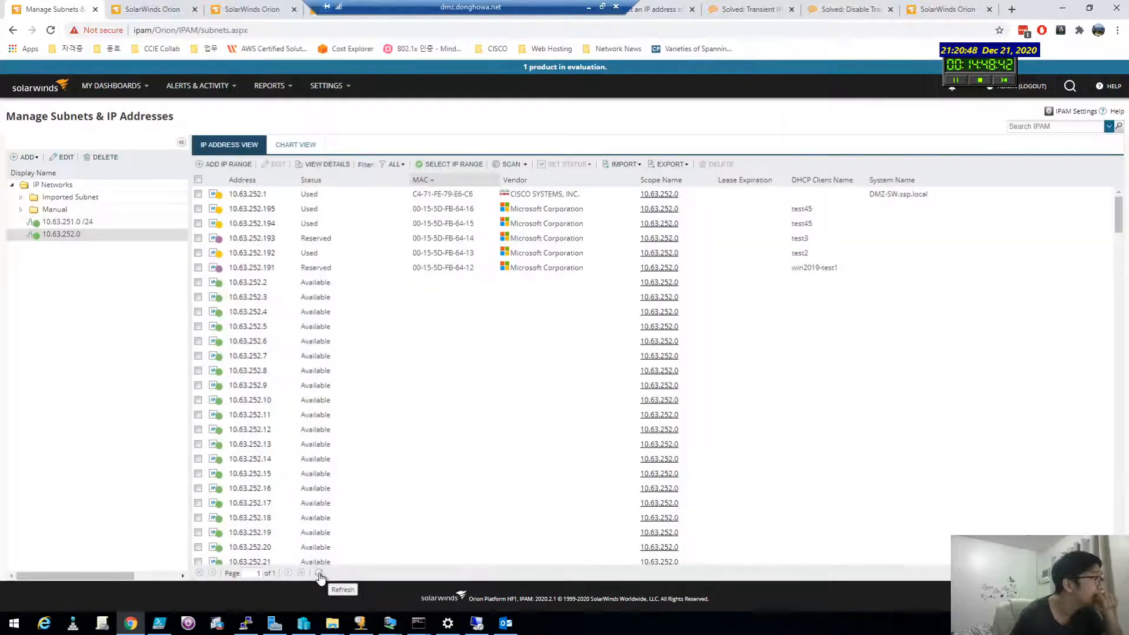
pyautogui.click(319, 573)
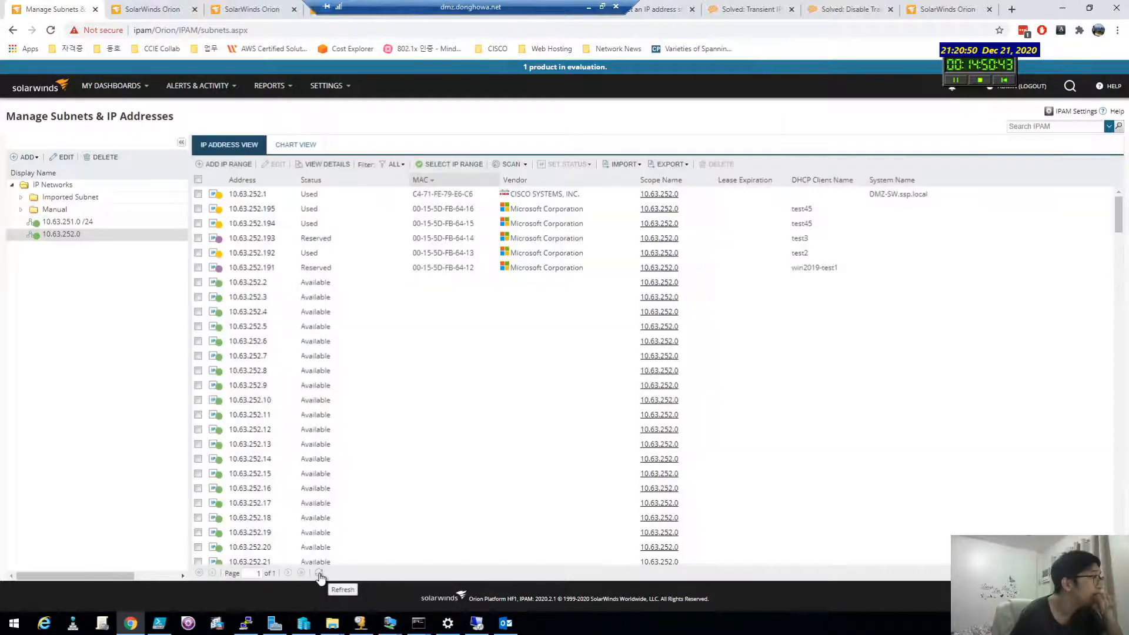
pyautogui.click(319, 574)
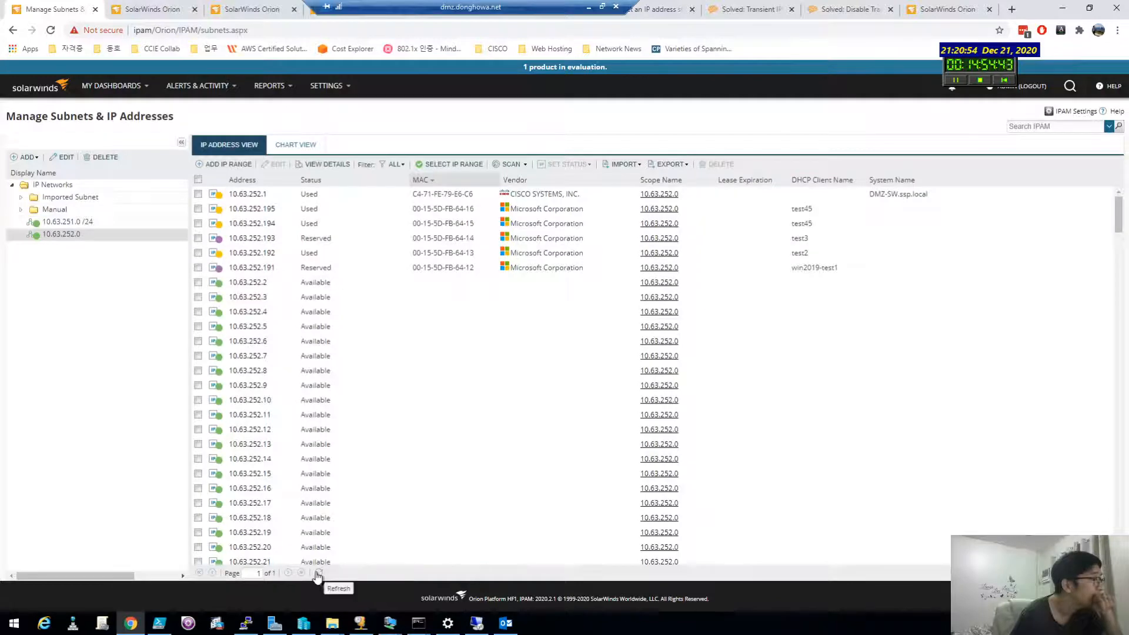
pyautogui.click(318, 574)
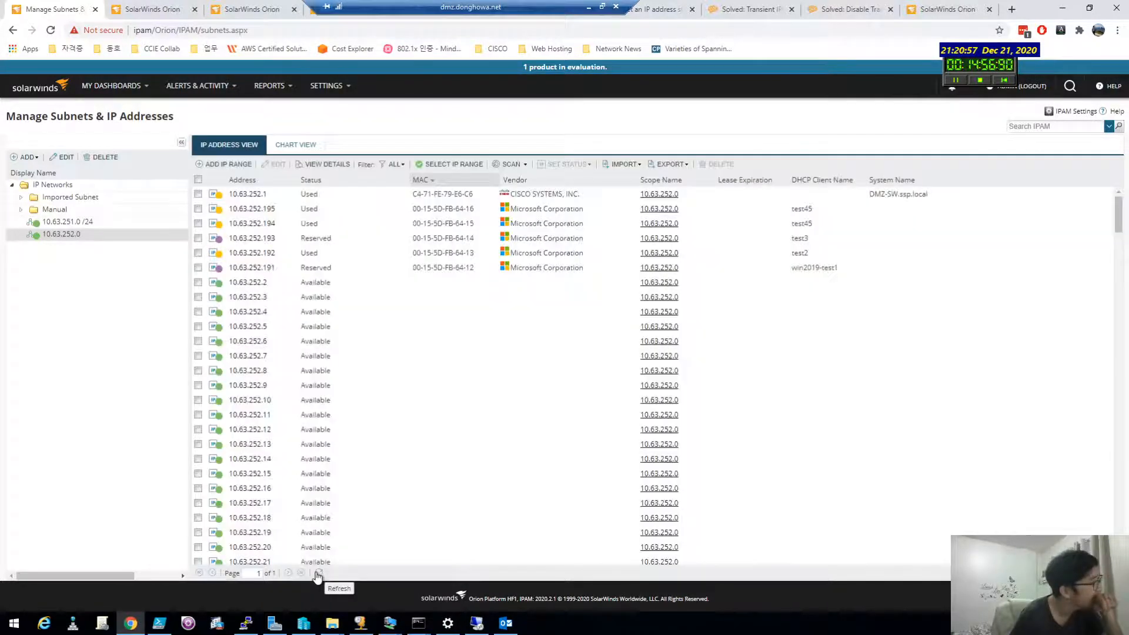
pyautogui.click(318, 573)
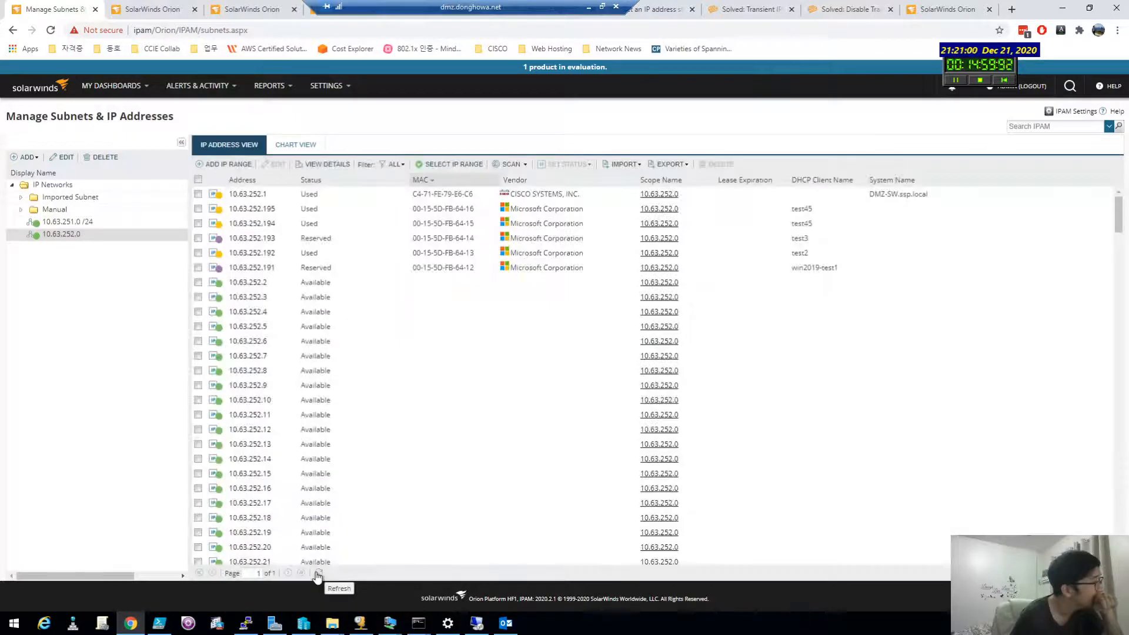
pyautogui.click(318, 574)
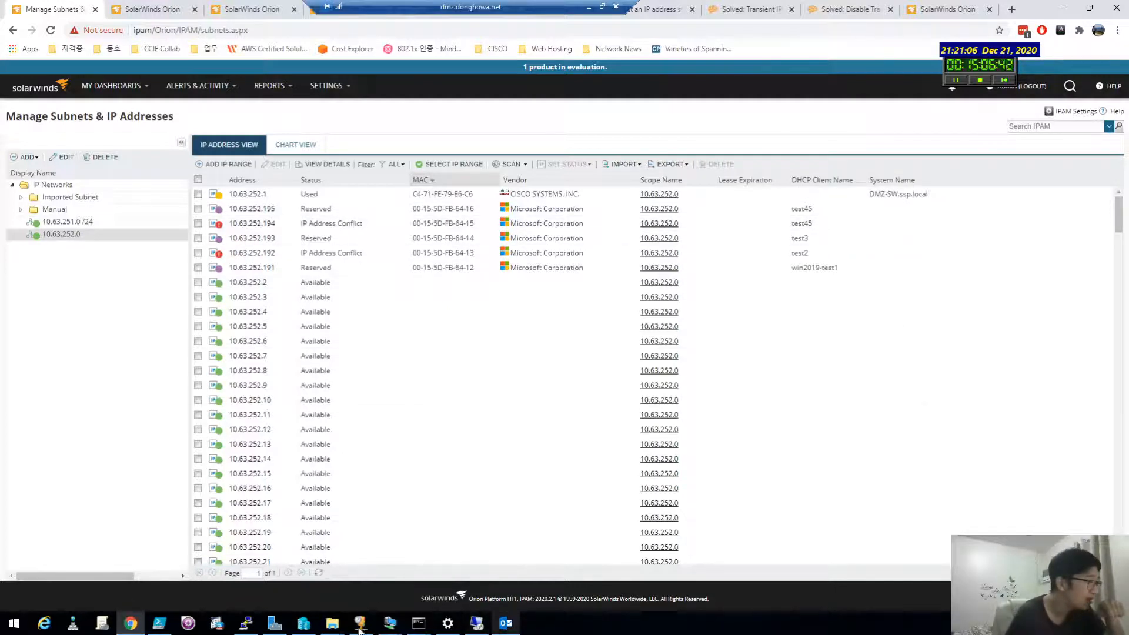
pyautogui.moveTo(307, 628)
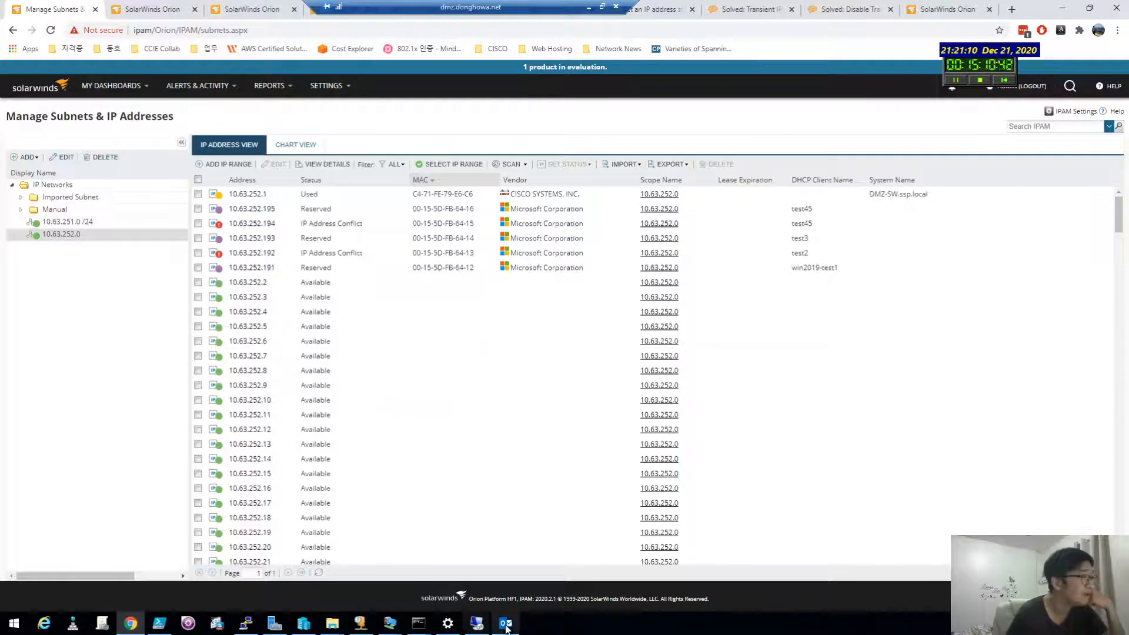
pyautogui.moveTo(506, 628)
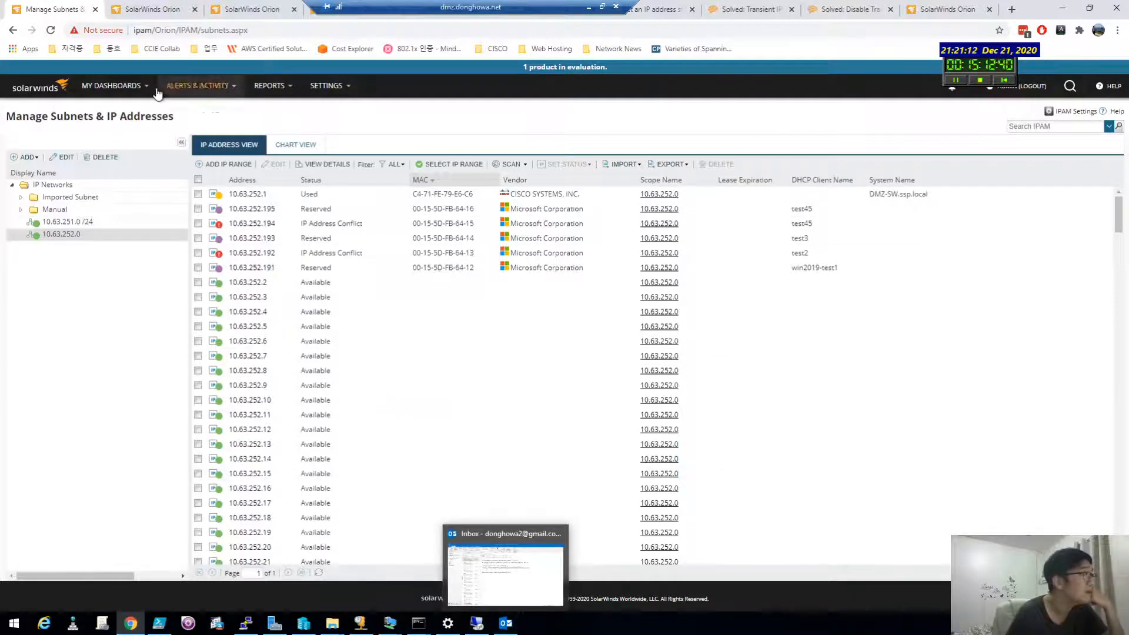
pyautogui.click(112, 86)
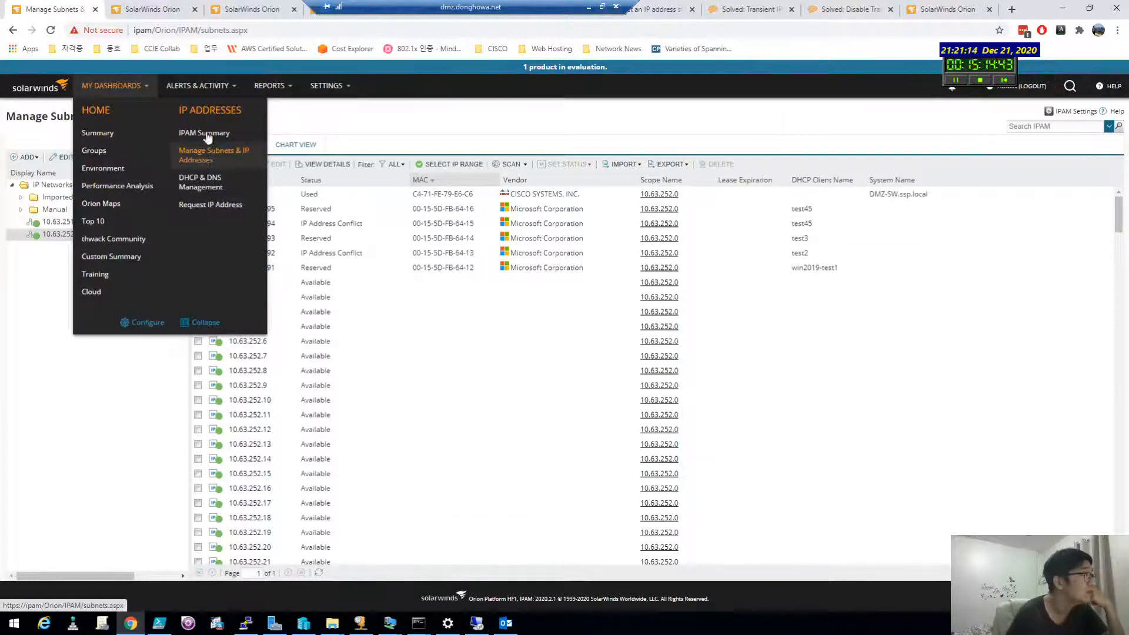
# Step: Close the timed-out SolarWinds login tabs and the search tab, then reopen the help article with Ctrl+Shift+T
pyautogui.click(153, 10)
pyautogui.click(194, 10)
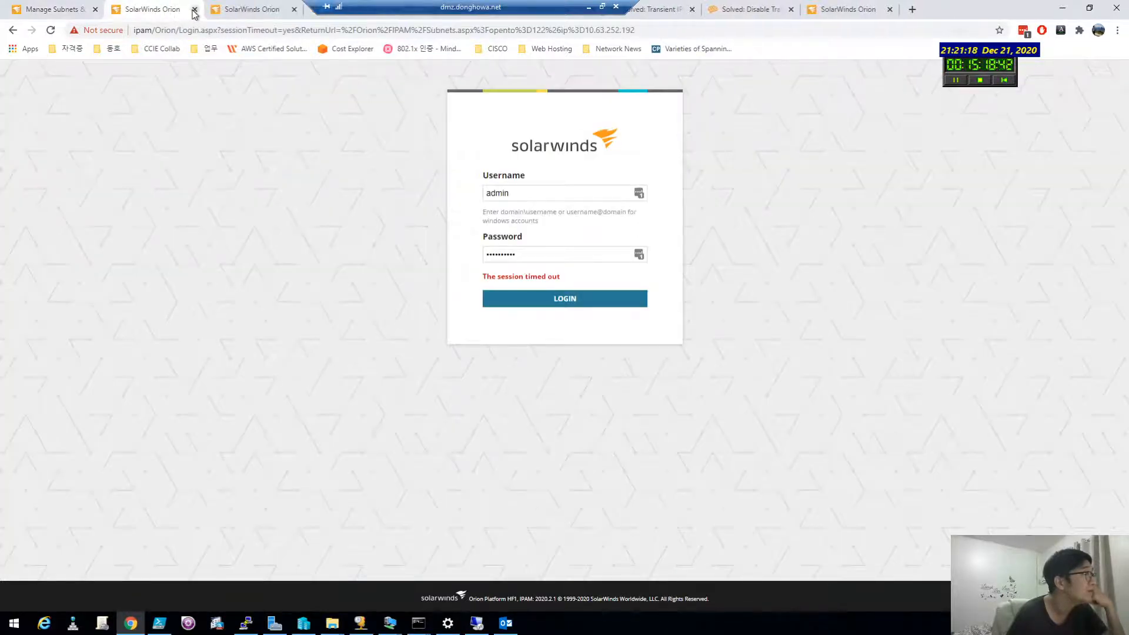
pyautogui.click(194, 10)
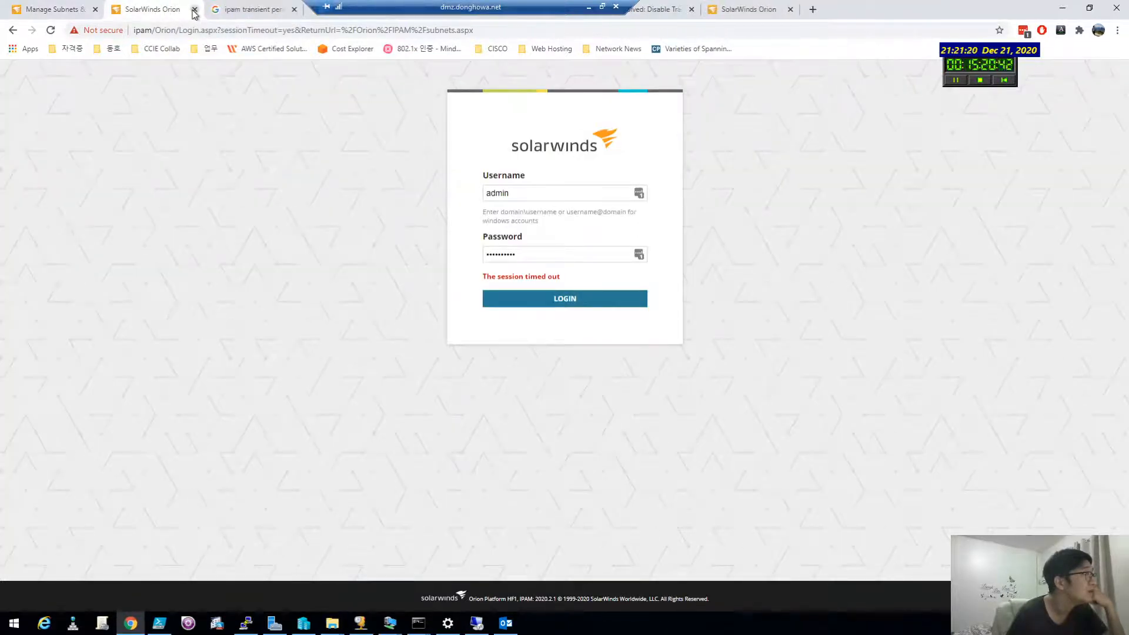
pyautogui.click(194, 9)
pyautogui.click(194, 9)
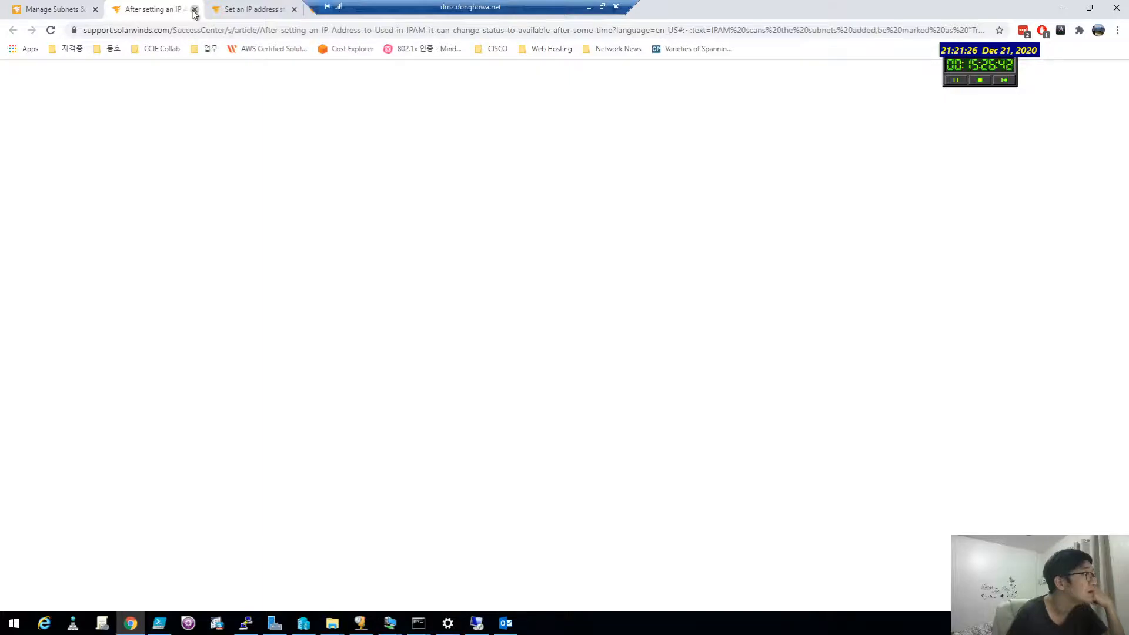
pyautogui.click(194, 10)
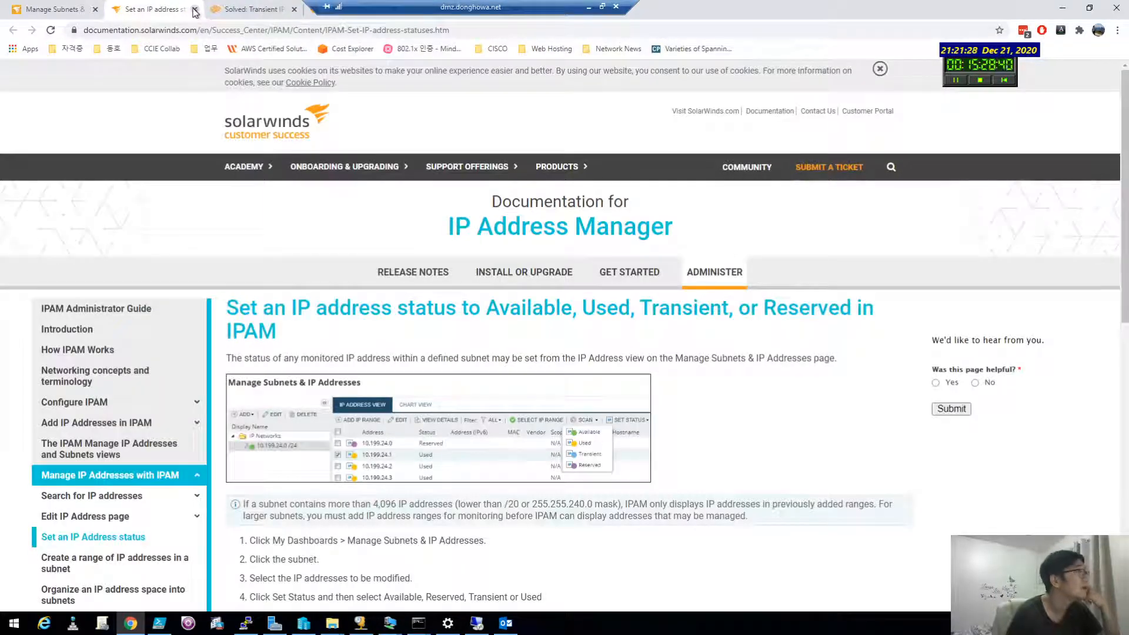
pyautogui.hotkey('ctrl', 'shift', 't')
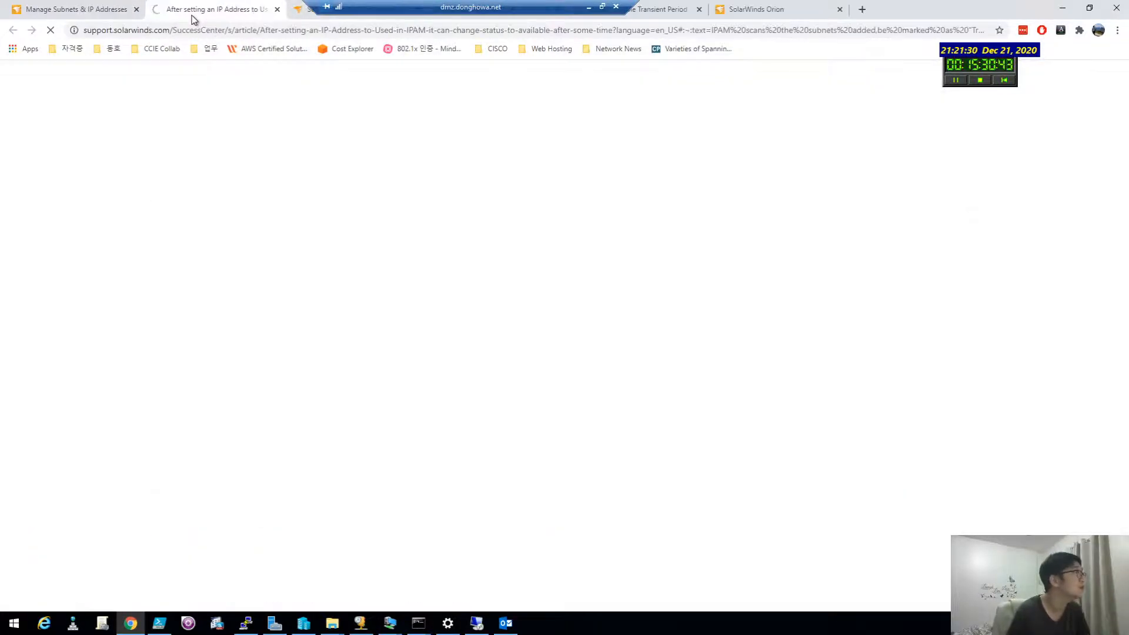
# Step: Return to the subnet list and open Alerts & Activity > Alerts in a new tab
pyautogui.click(63, 5)
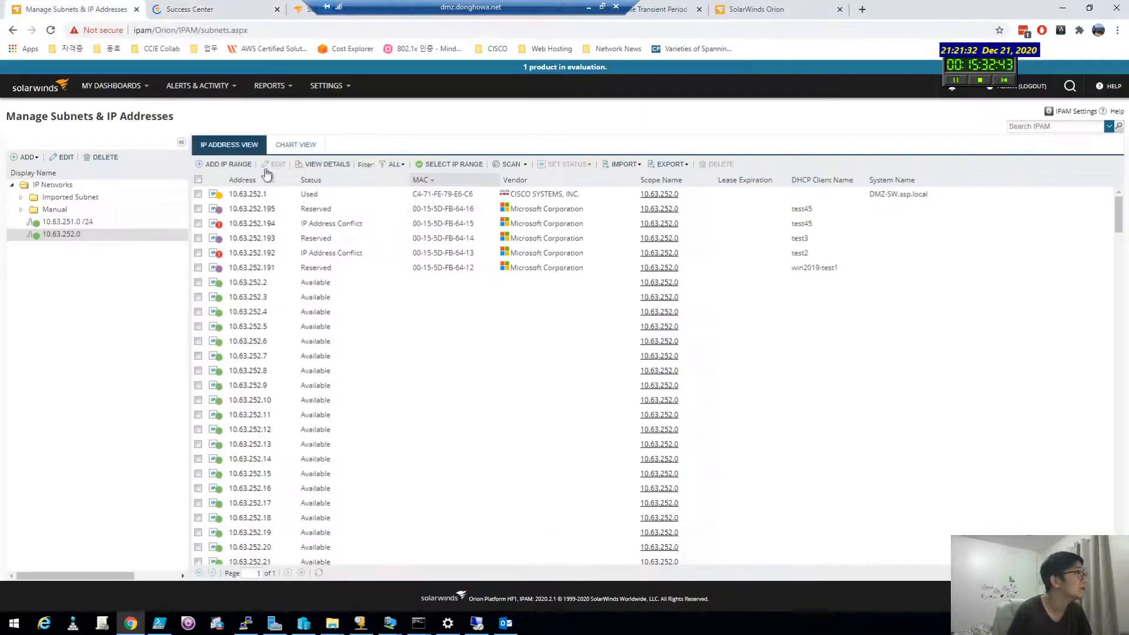
pyautogui.click(507, 625)
pyautogui.click(512, 628)
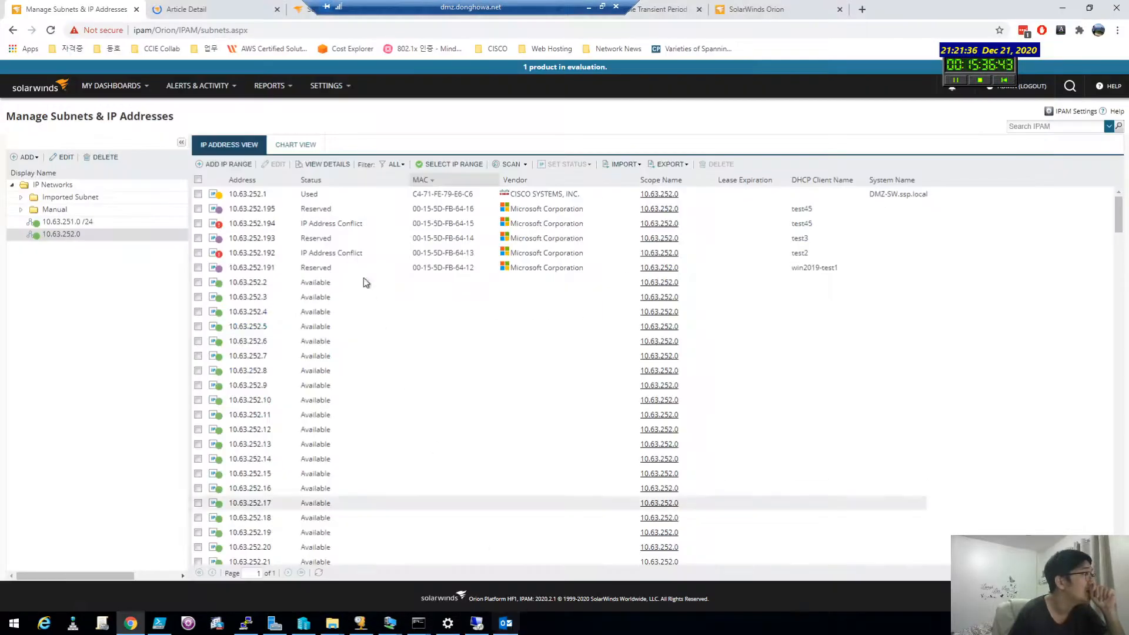
pyautogui.moveTo(111, 86)
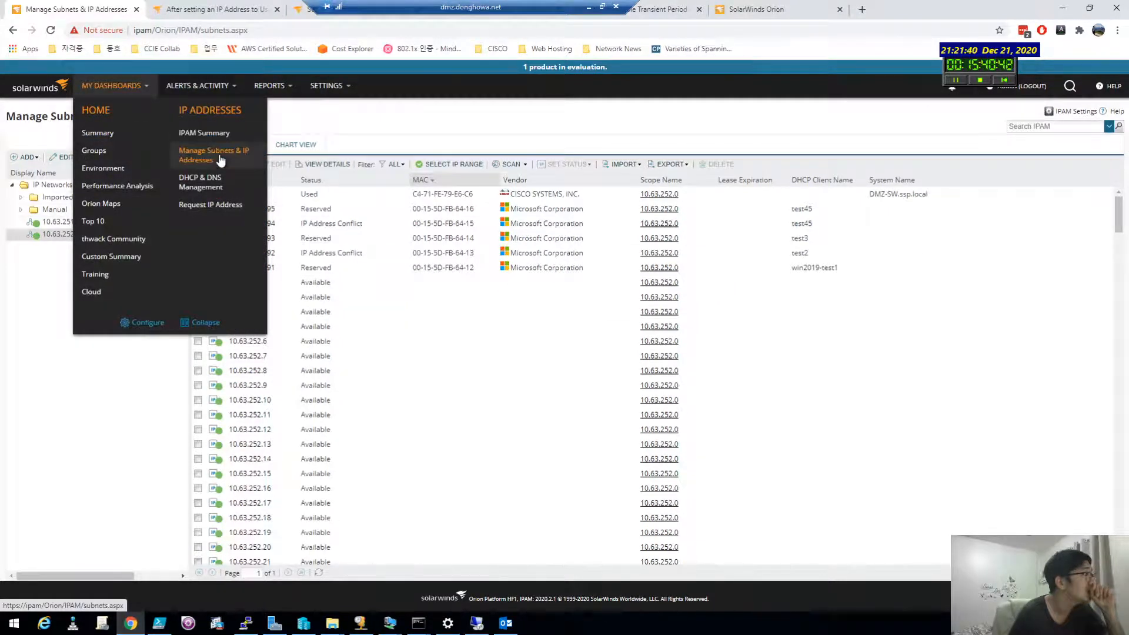
pyautogui.moveTo(189, 86)
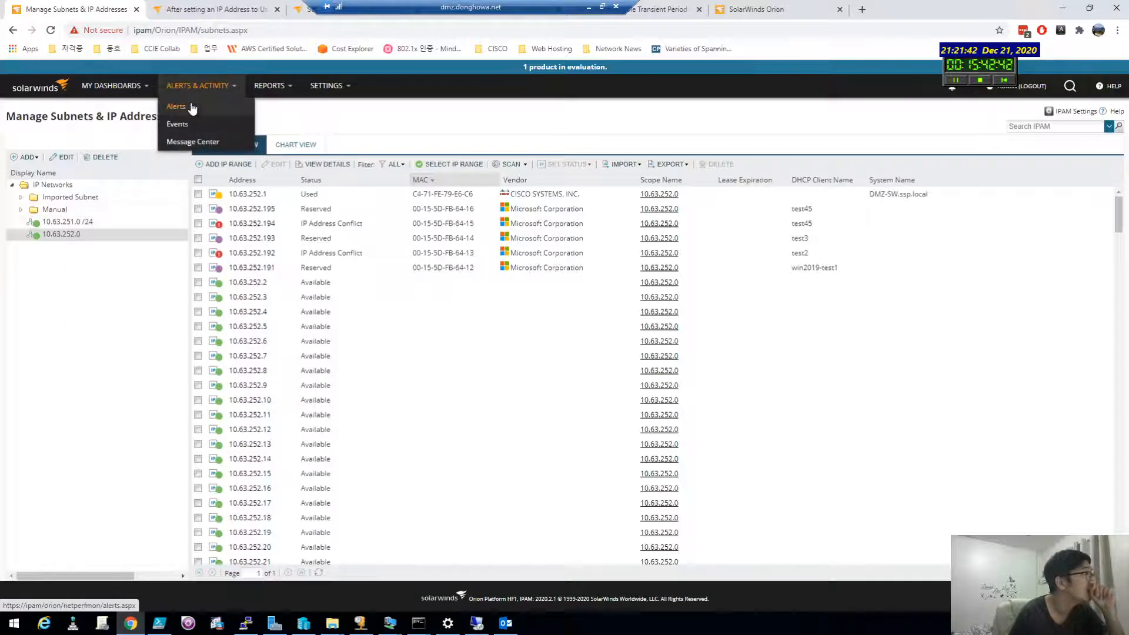
pyautogui.middleClick(192, 108)
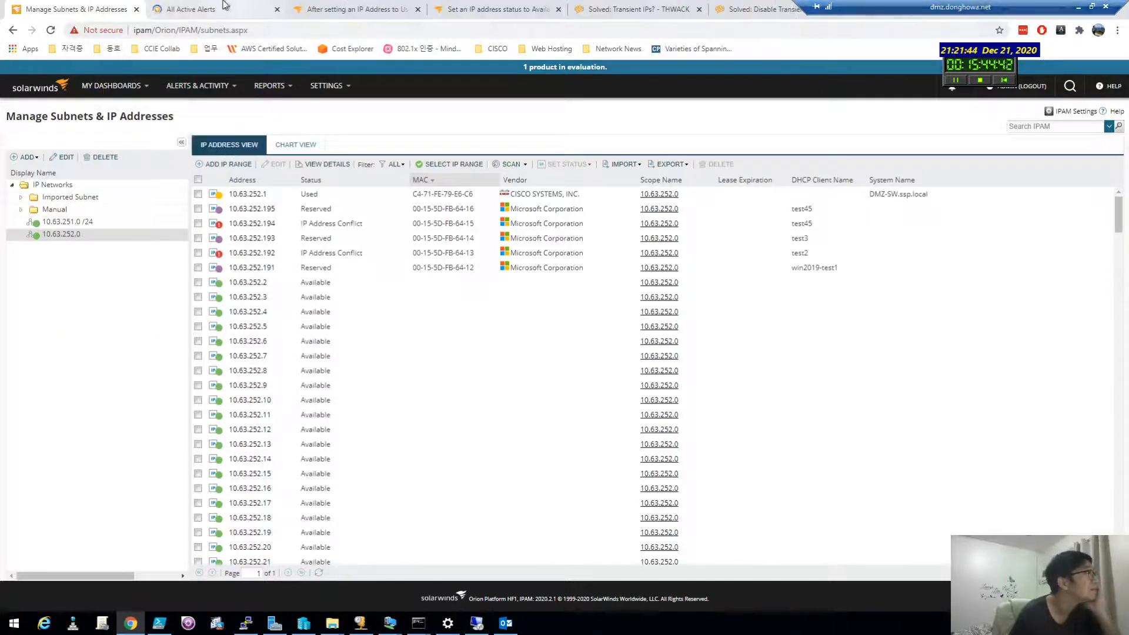
# Step: Check the new All Active Alerts tab for the 10.63.252.192 and .194 conflicts, then bring Outlook forward
pyautogui.click(228, 9)
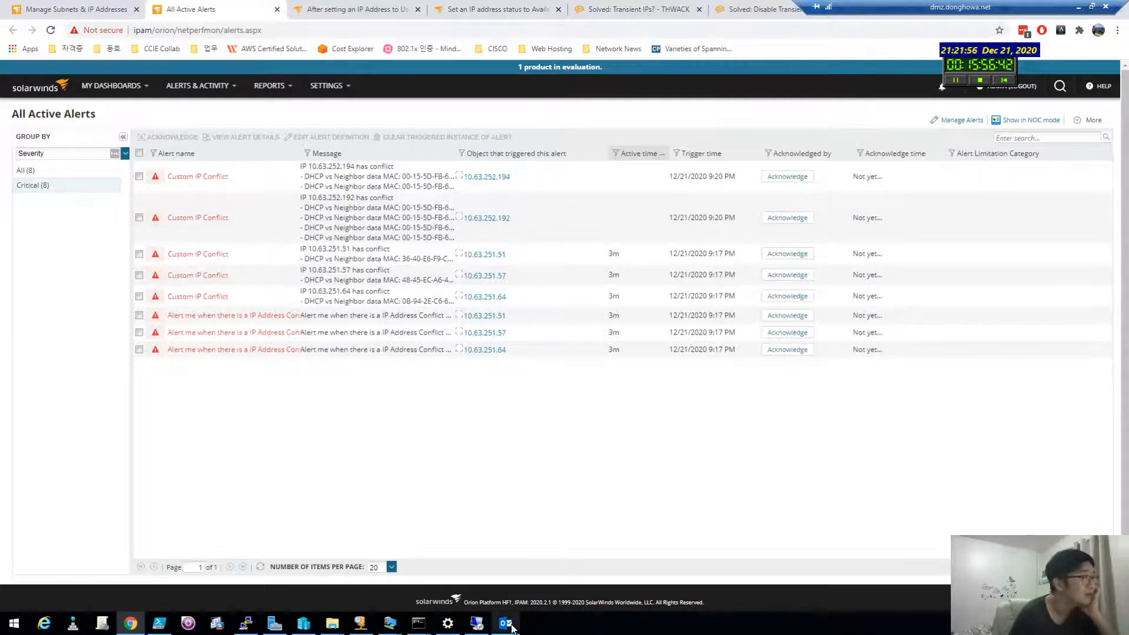
pyautogui.moveTo(513, 628)
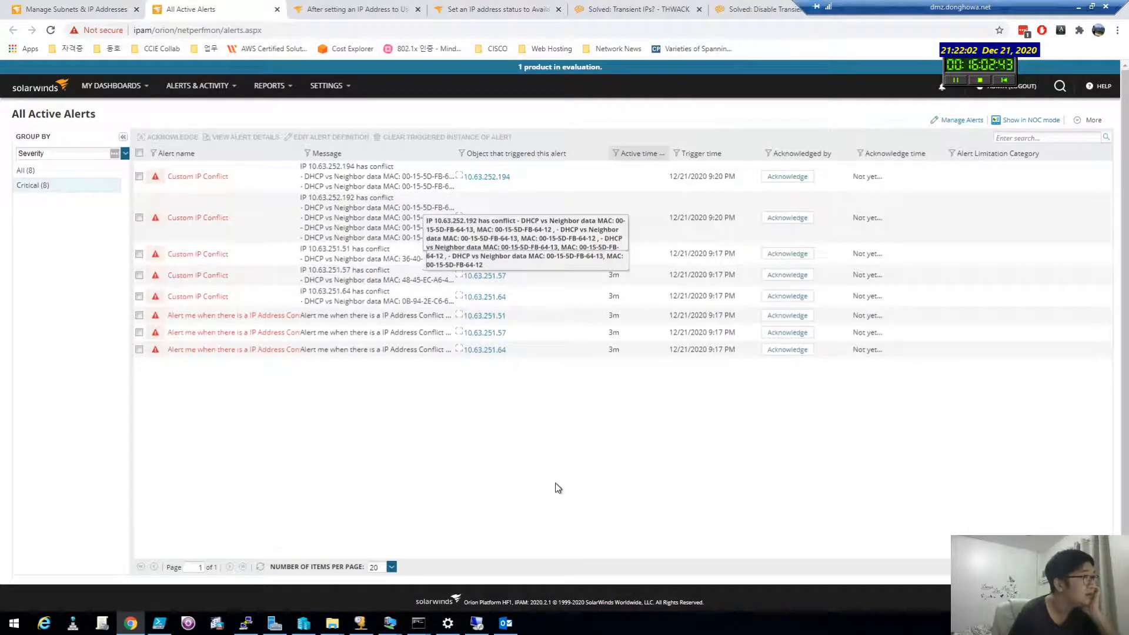
pyautogui.click(507, 624)
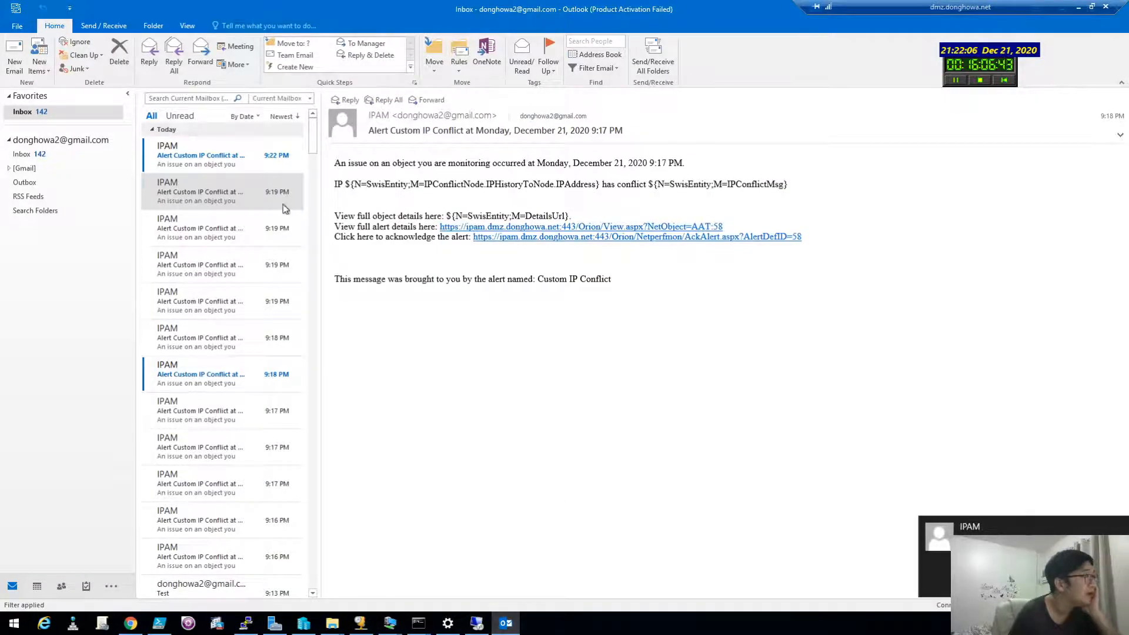
# Step: Read the 9:22 PM alert emails for 10.63.252.192 and .194, highlighting their IP and MAC conflict lines
pyautogui.click(220, 164)
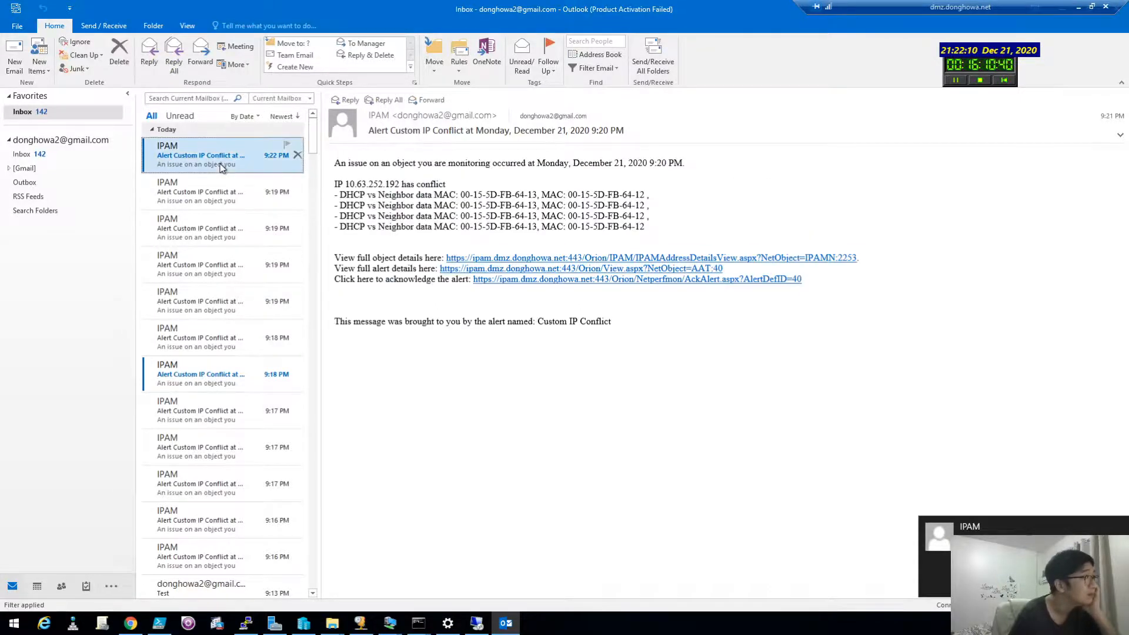
pyautogui.moveTo(444, 179); pyautogui.dragTo(432, 229)
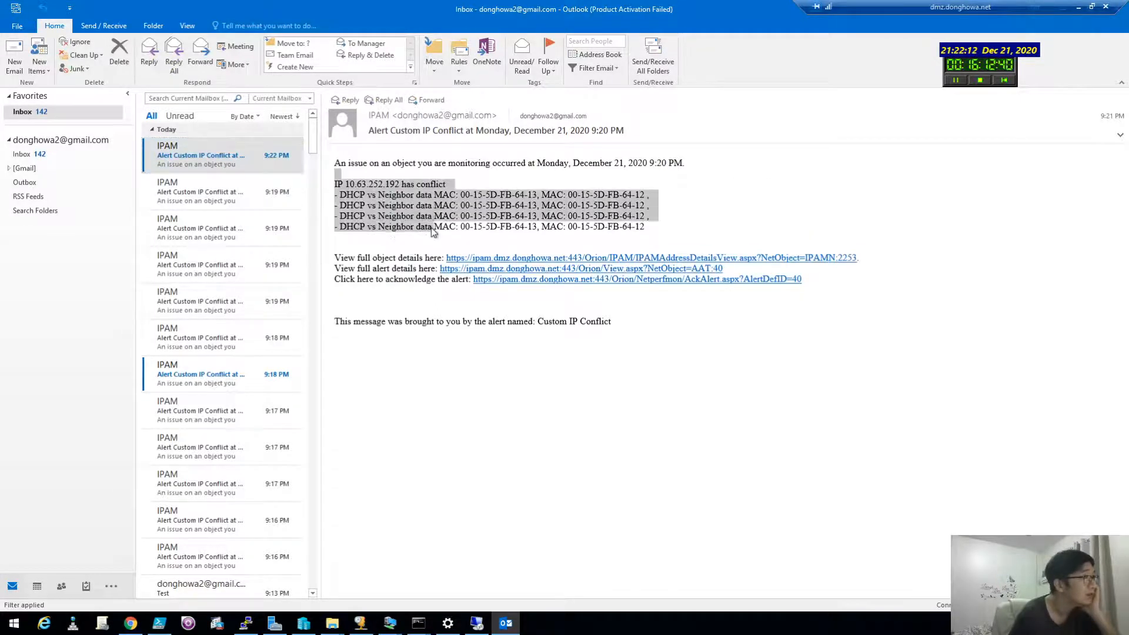
pyautogui.click(394, 242)
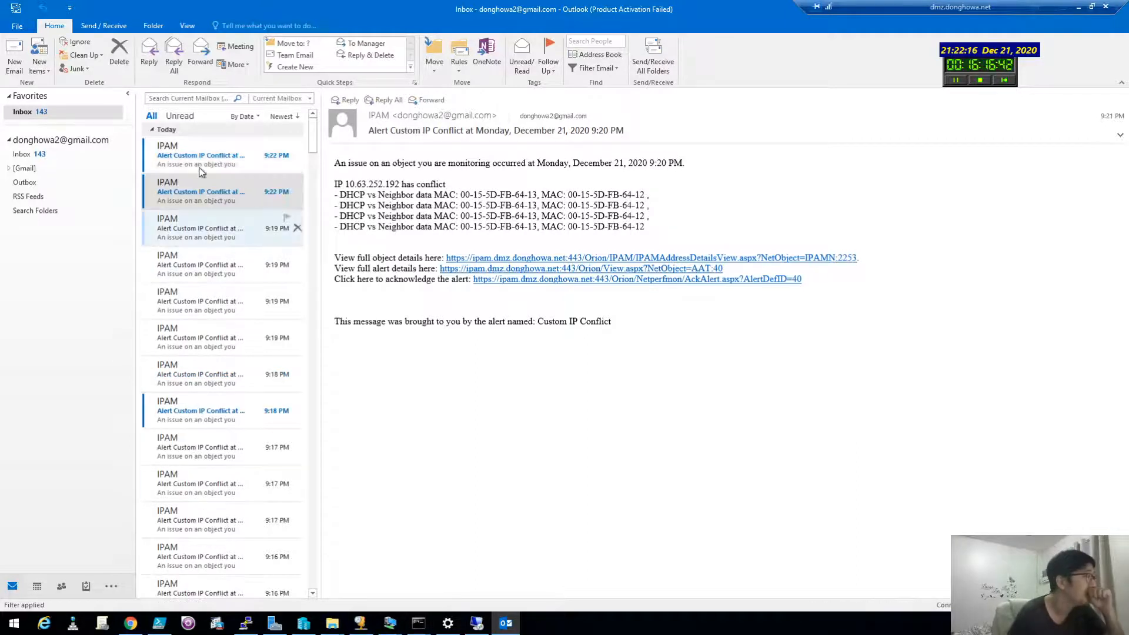
pyautogui.click(198, 159)
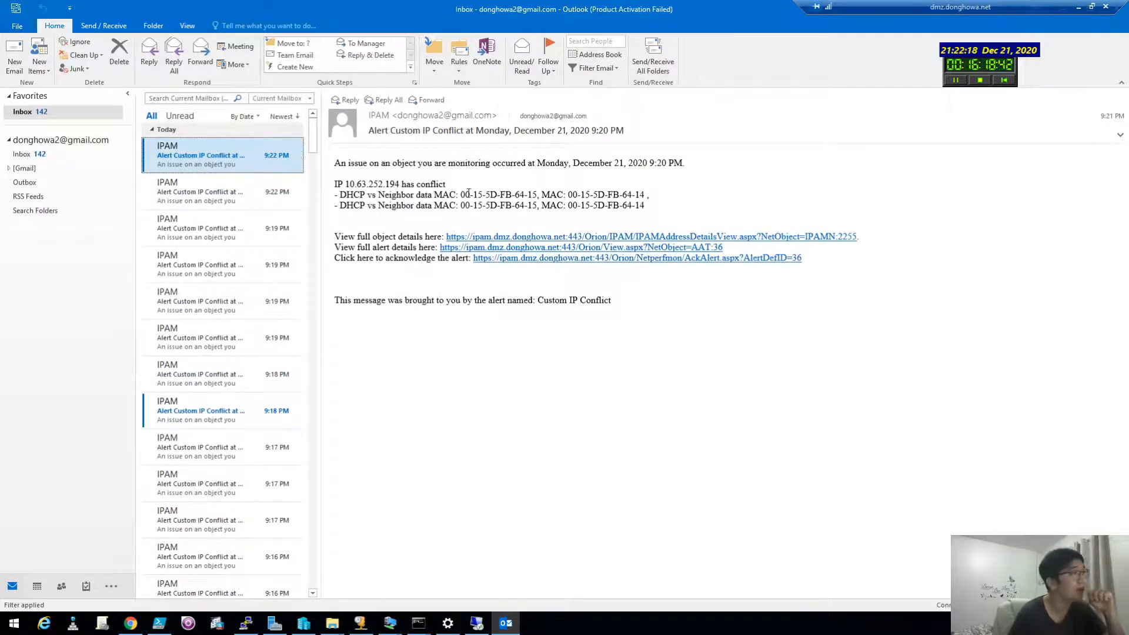
pyautogui.moveTo(335, 179); pyautogui.dragTo(478, 316)
pyautogui.moveTo(612, 303); pyautogui.dragTo(486, 386)
pyautogui.click(487, 386)
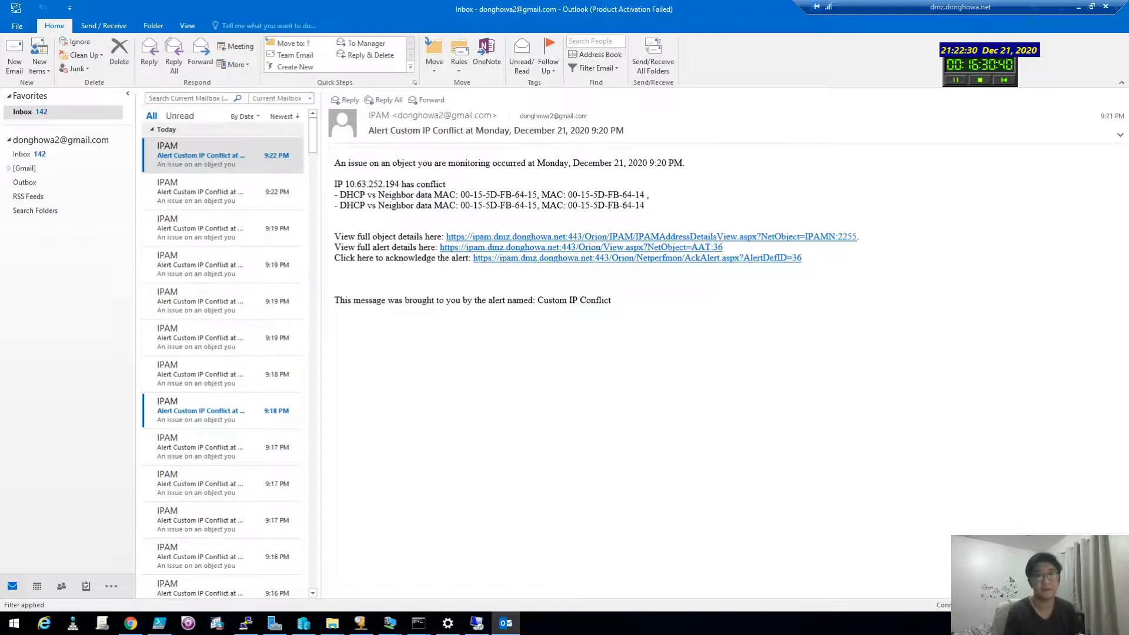
pyautogui.click(131, 624)
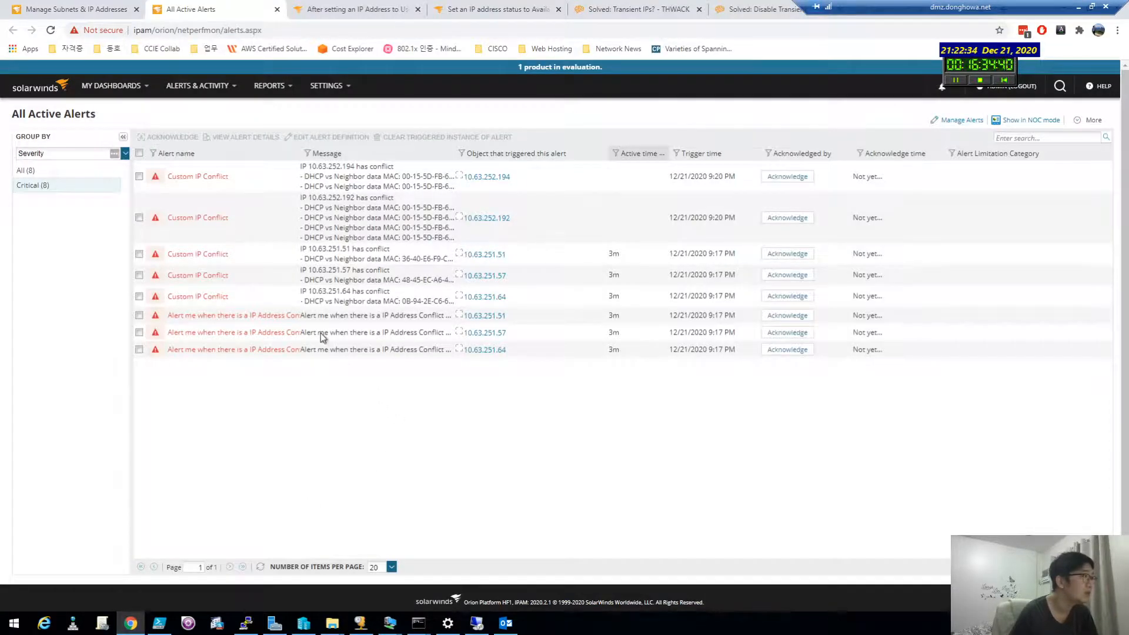